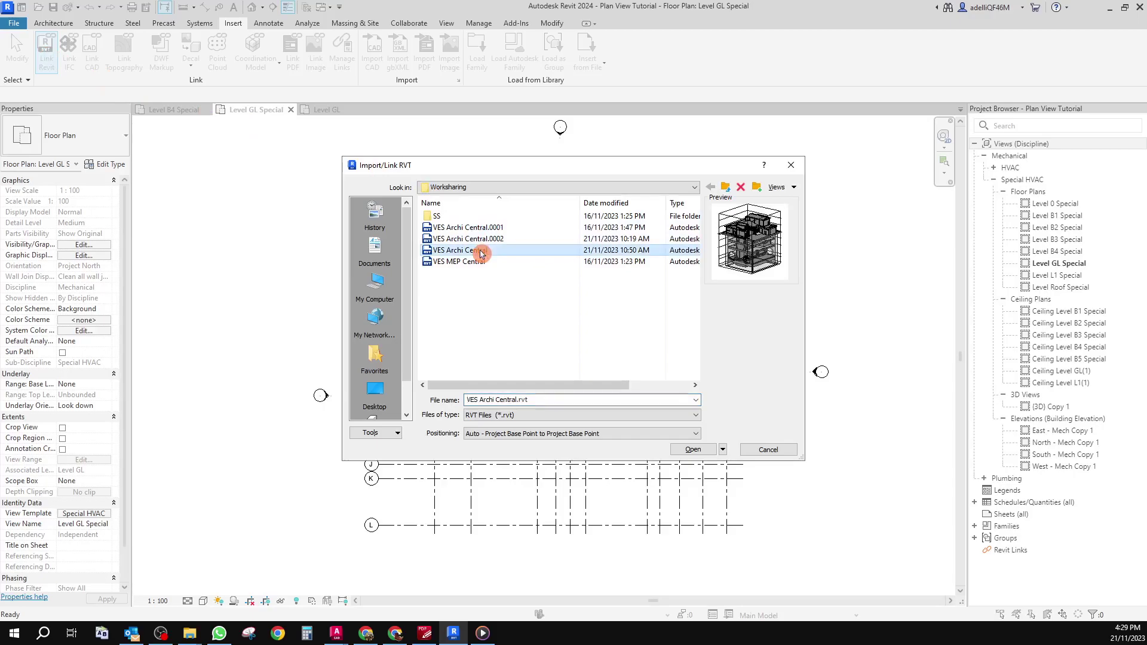
# Link VES Archi Central.rvt into the model with Auto - Project Base Point to Project Base Point positioning
pyautogui.click(693, 450)
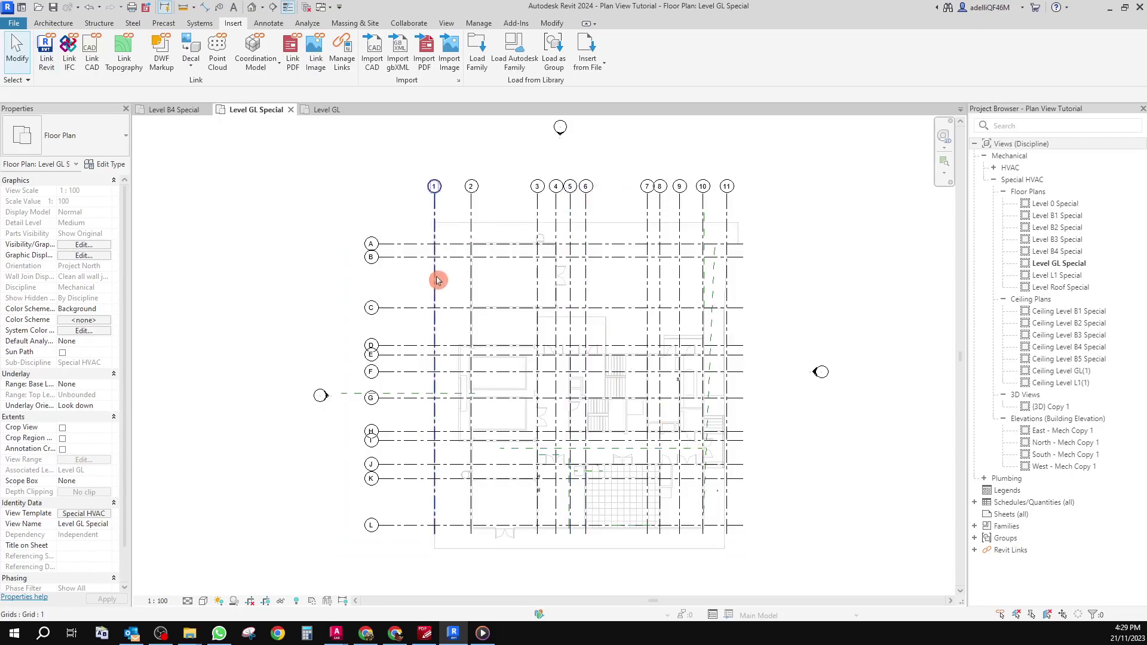
# Try to run the energy simulation, generating the Energy Analytical Model without making the linked model room bounding
pyautogui.click(306, 24)
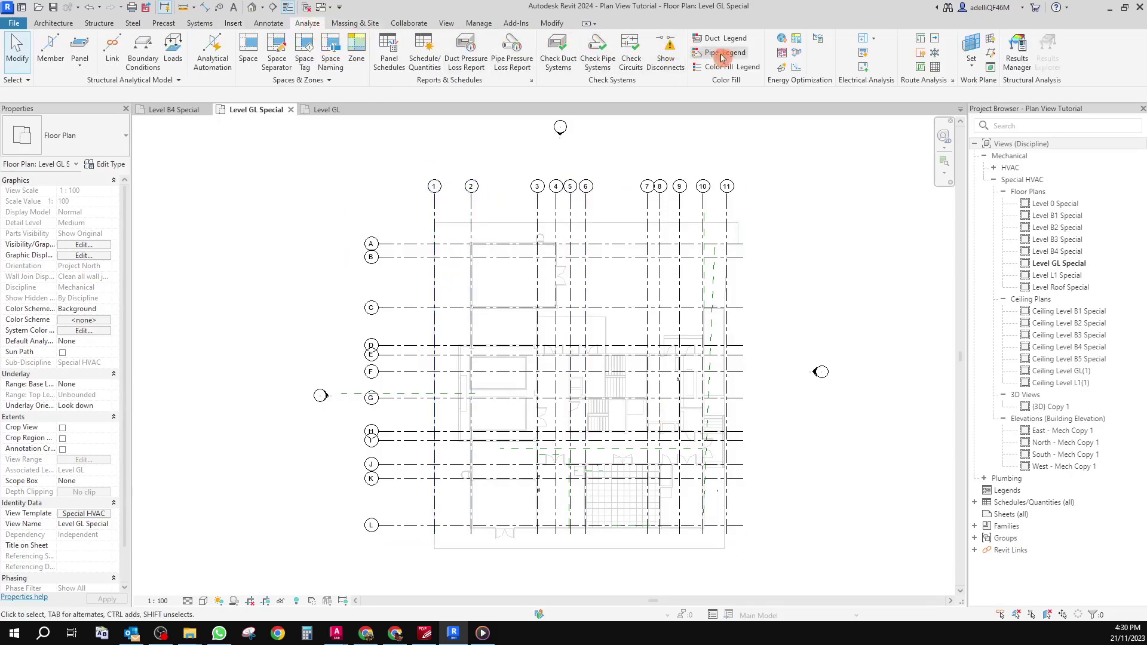
pyautogui.click(799, 54)
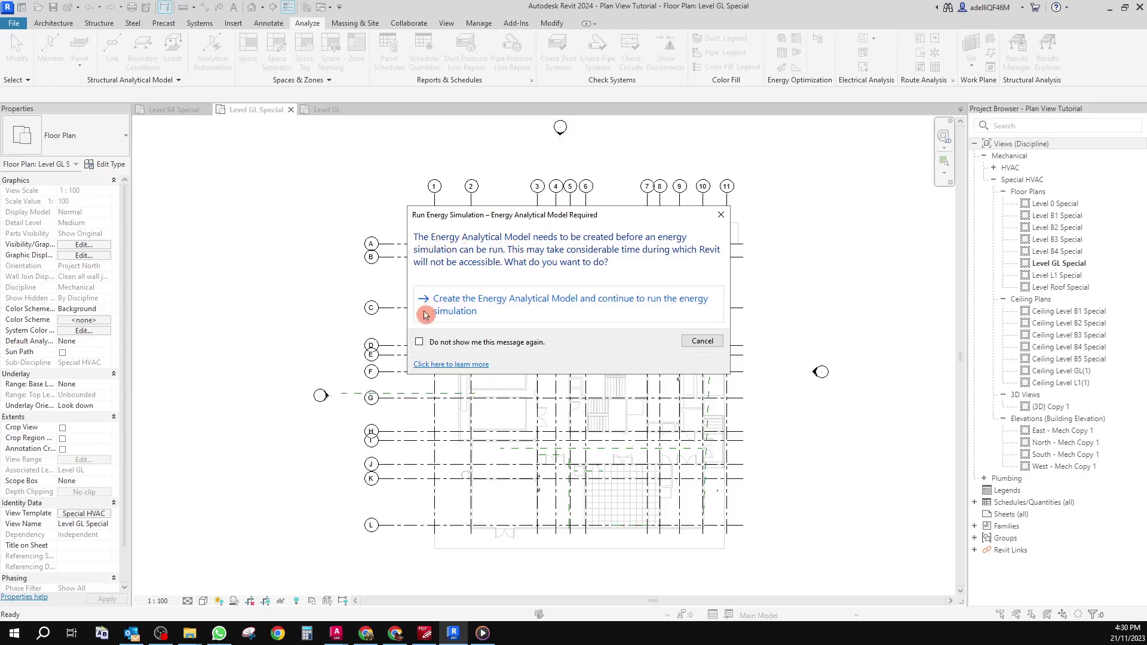
pyautogui.click(463, 313)
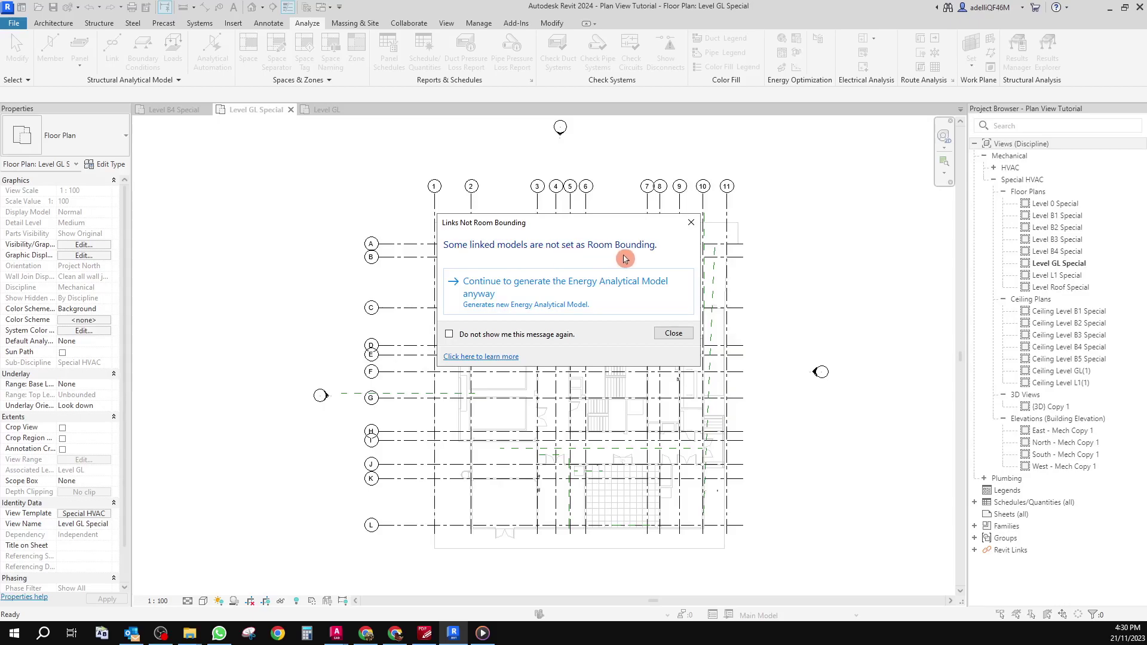
pyautogui.click(515, 293)
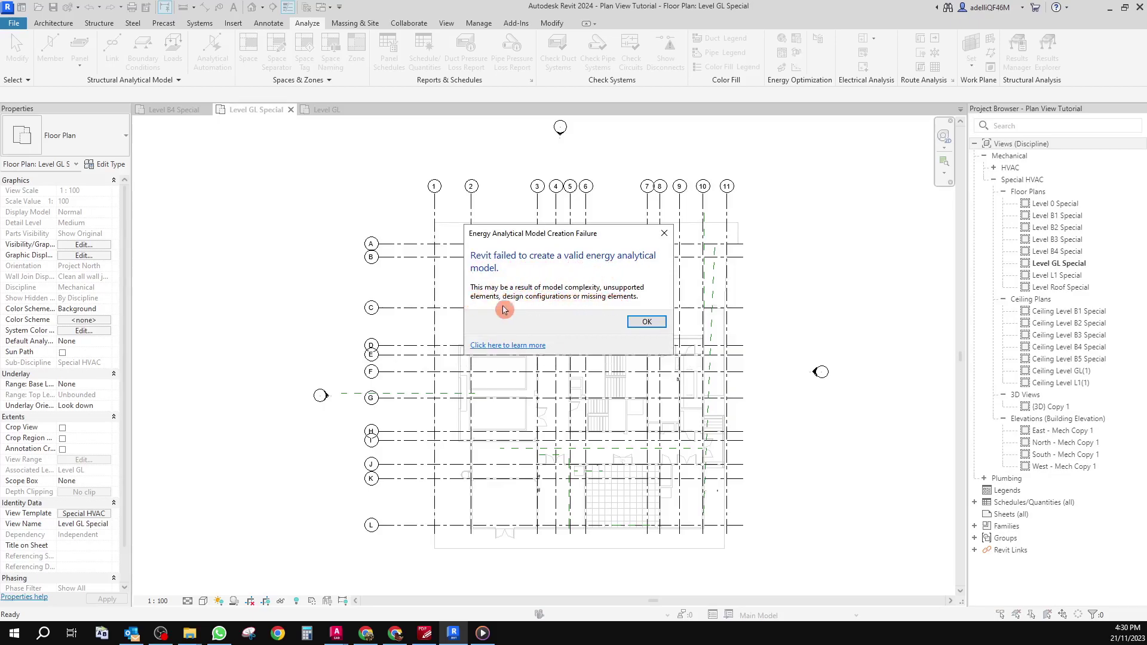
pyautogui.click(639, 322)
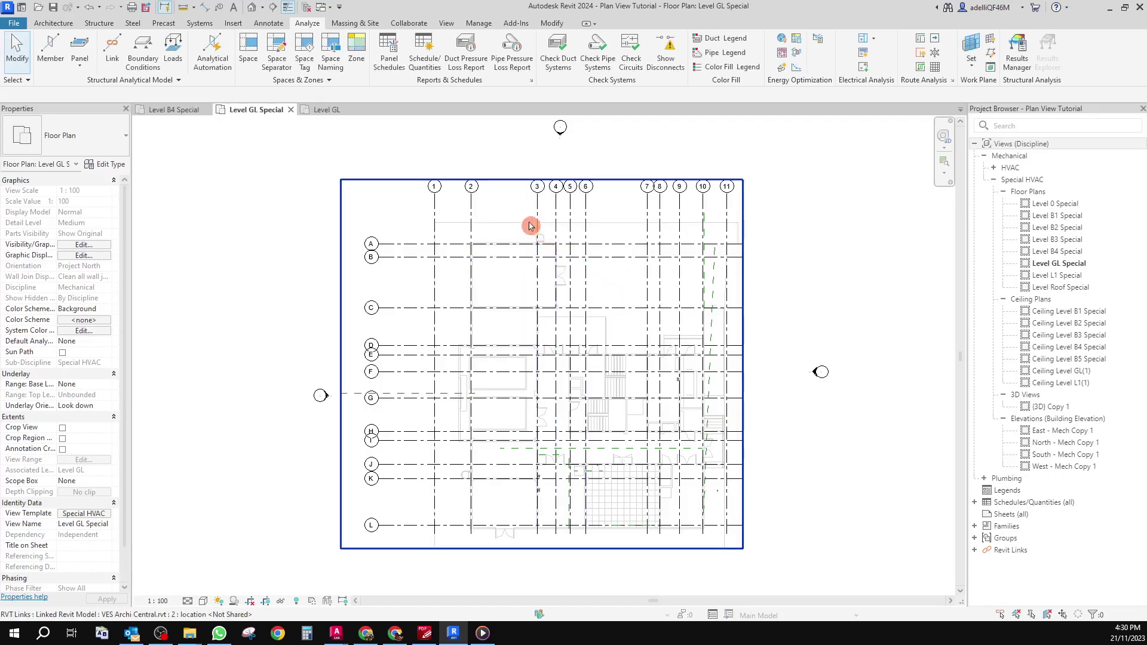
# Enable Room Bounding in the type properties of the linked VES Archi Central model
pyautogui.click(529, 226)
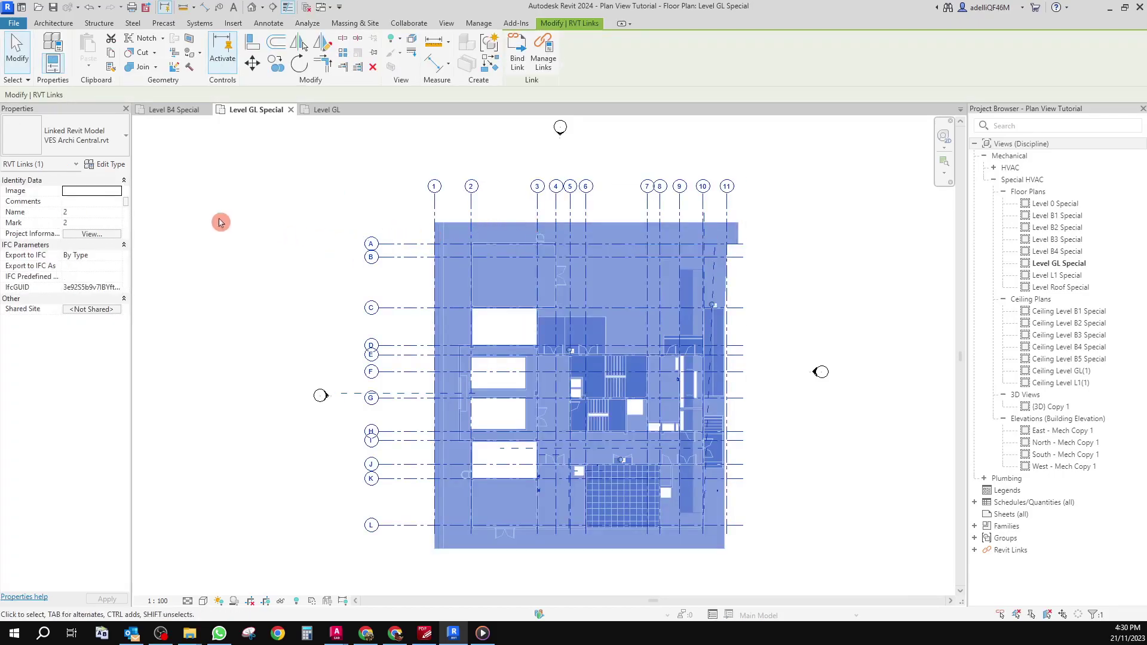
pyautogui.click(102, 165)
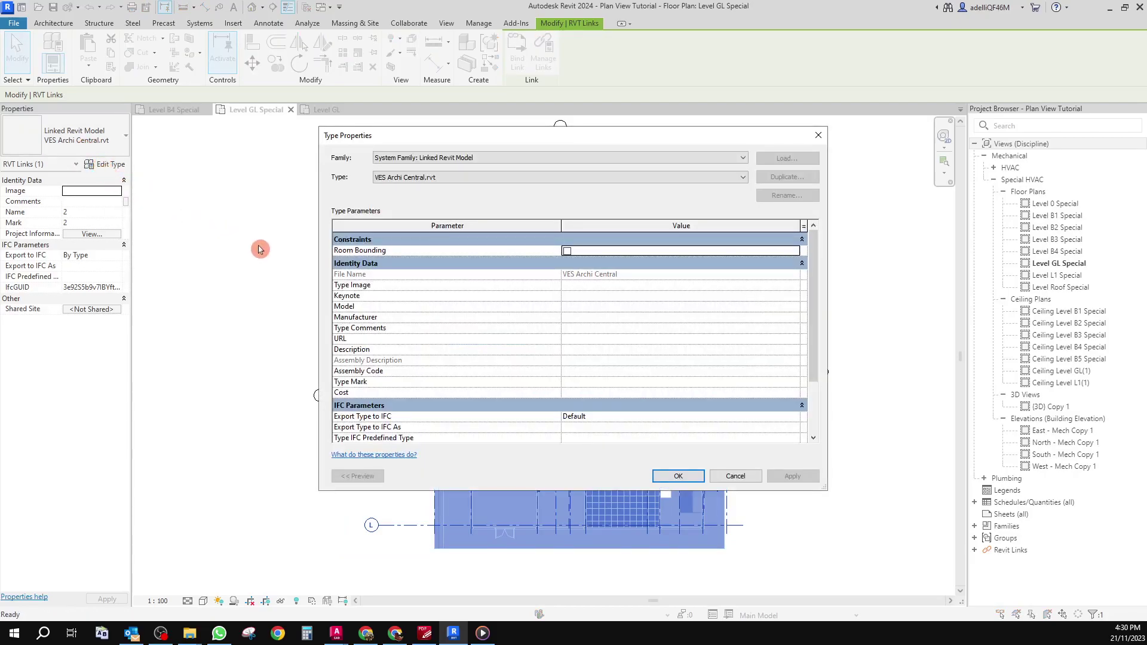
pyautogui.moveTo(367, 250)
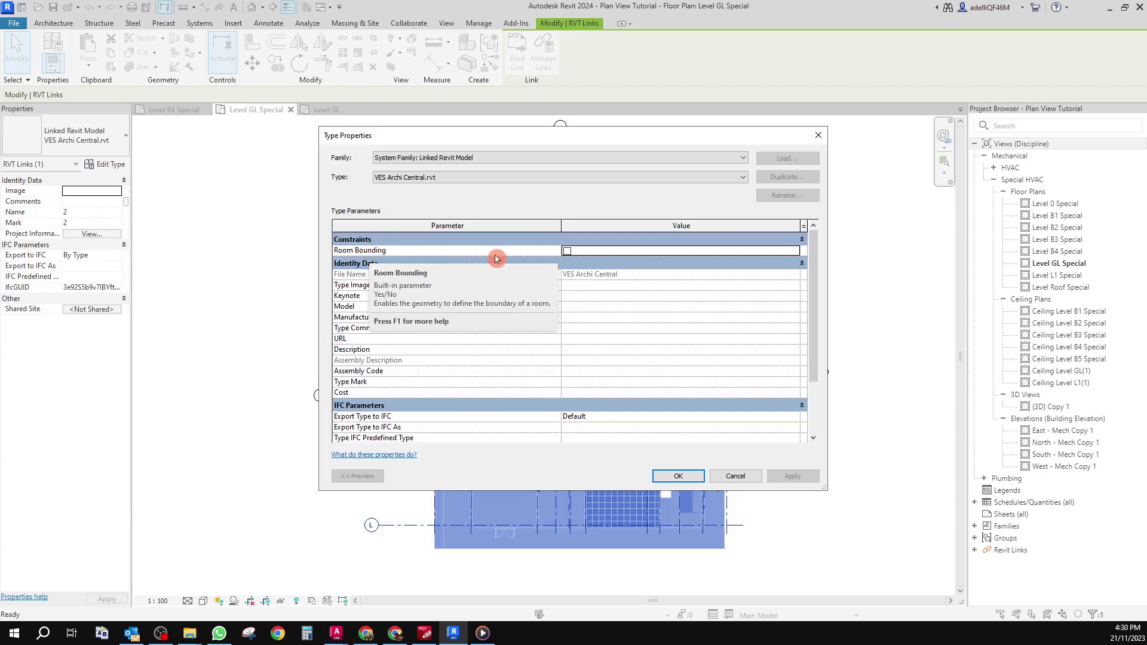
pyautogui.click(566, 251)
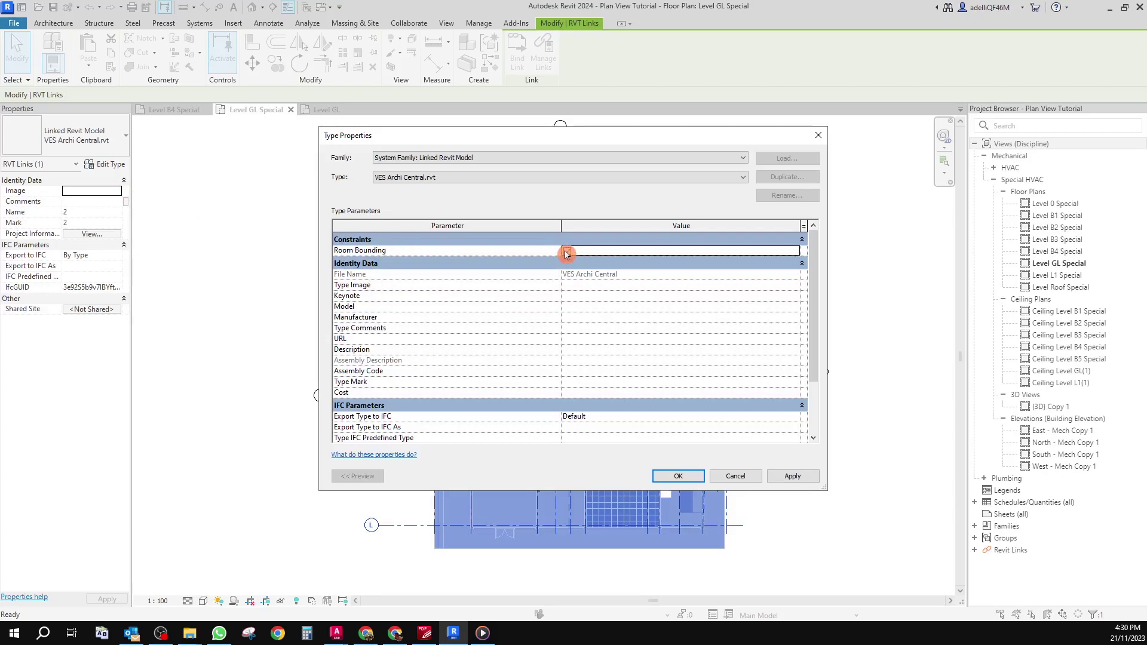
pyautogui.click(681, 476)
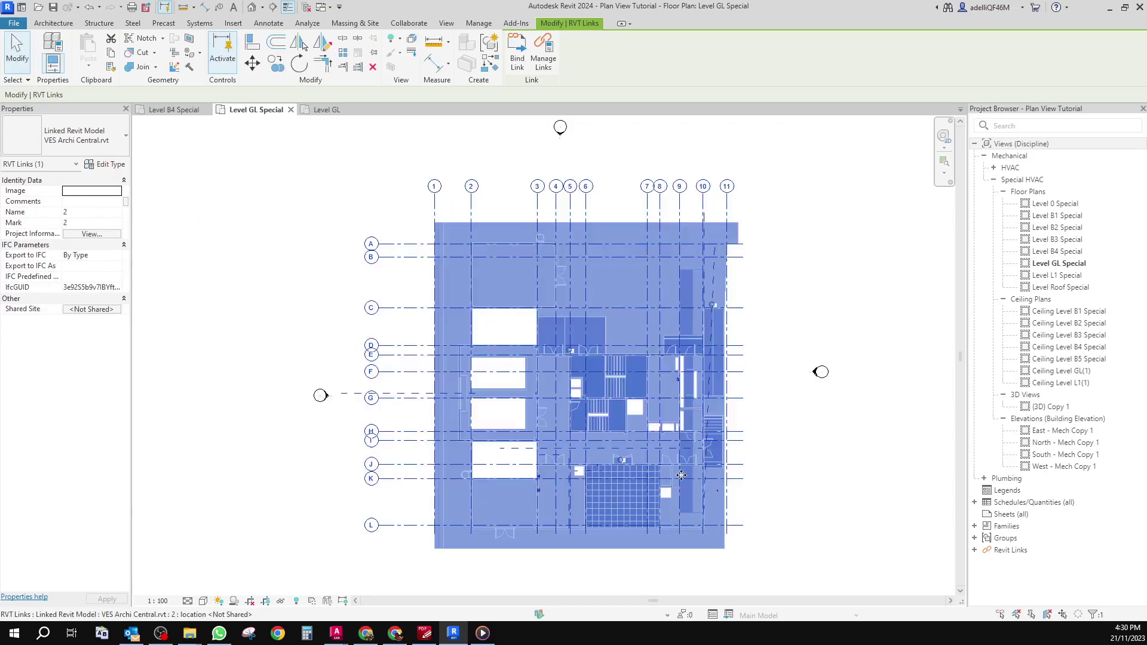
pyautogui.press('Escape')
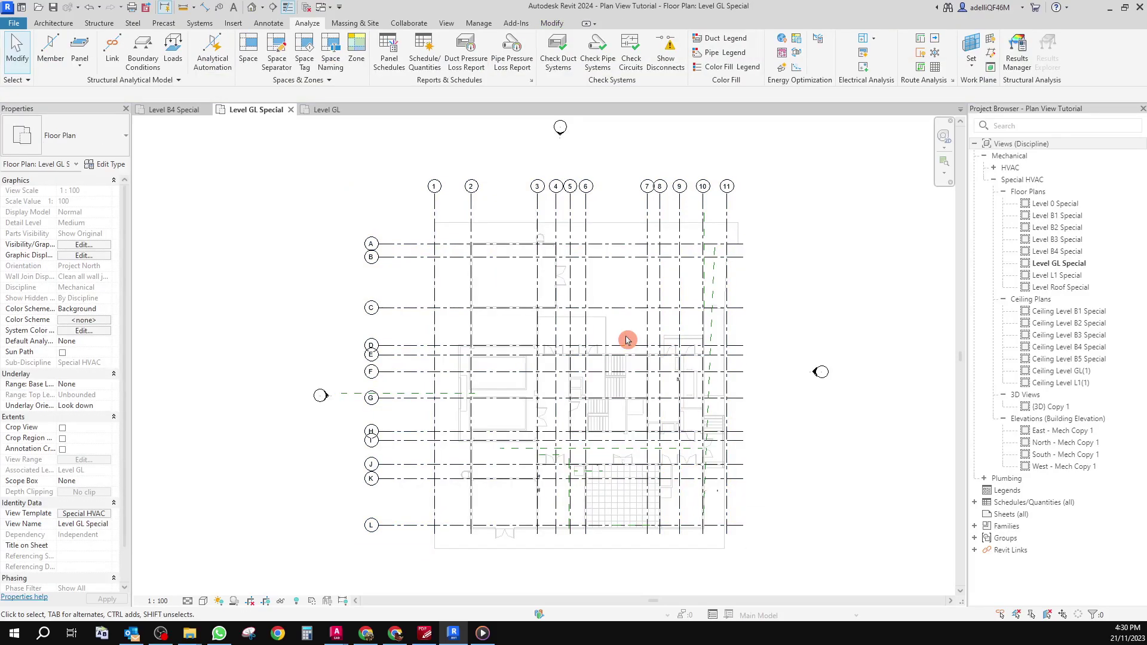
# Run the energy simulation again, creating the Energy Analytical Model from the room-bounding link
pyautogui.click(797, 53)
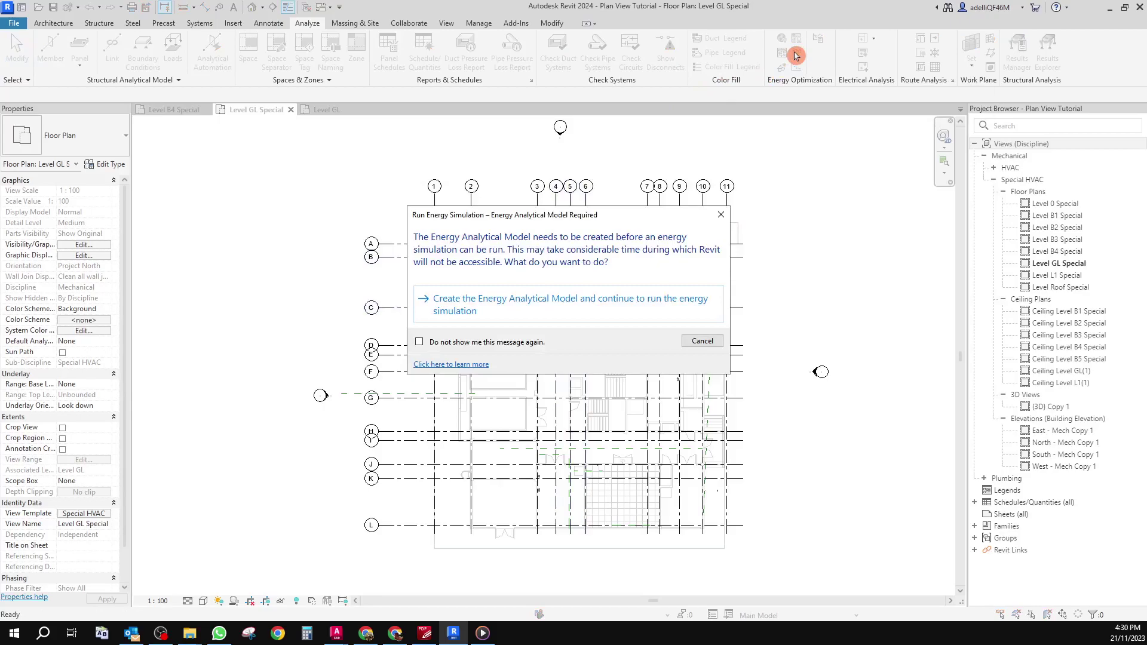
pyautogui.click(460, 310)
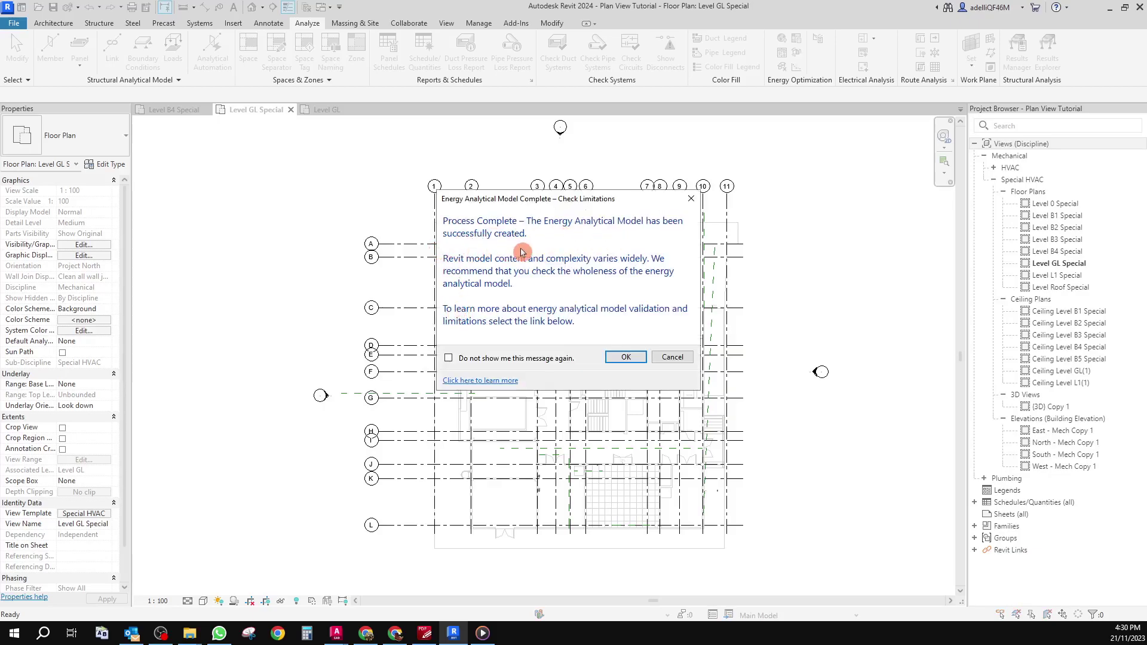
pyautogui.click(624, 359)
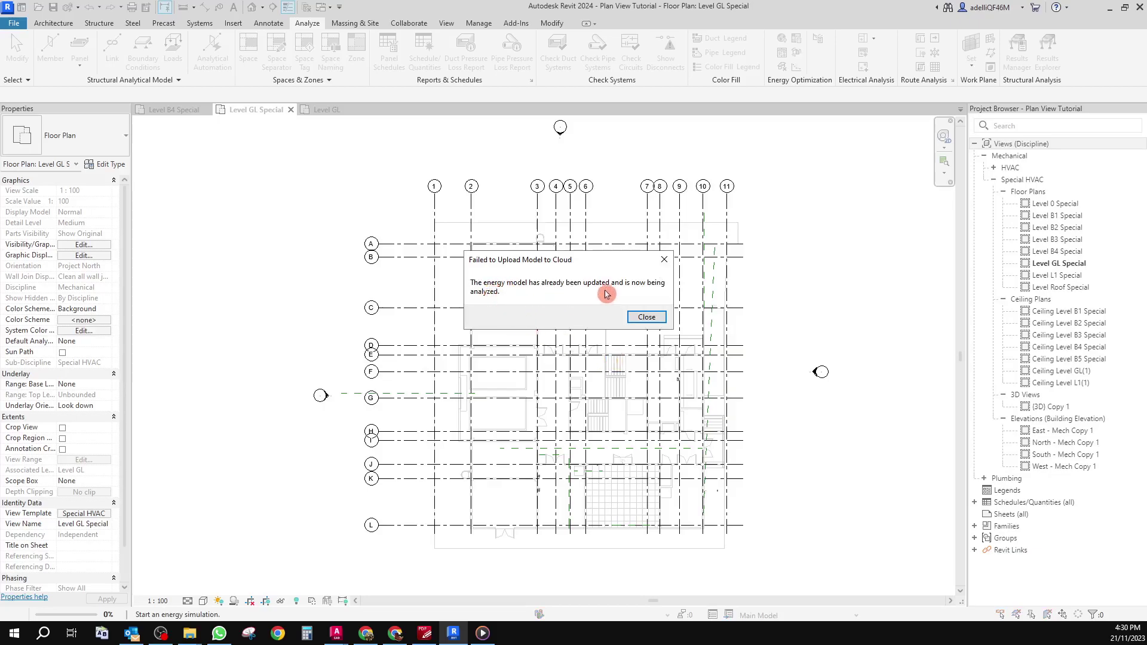
pyautogui.click(648, 317)
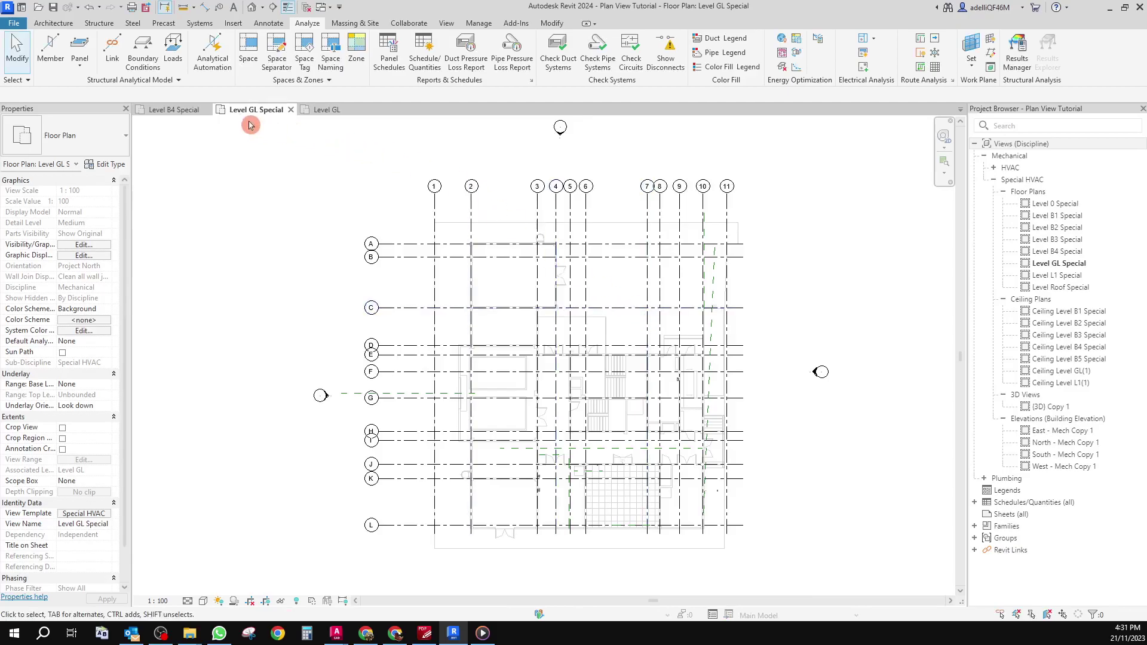
# Switch to the Level GL floor plan of the Tutorial project with its coloured HVAC zones
pyautogui.click(175, 114)
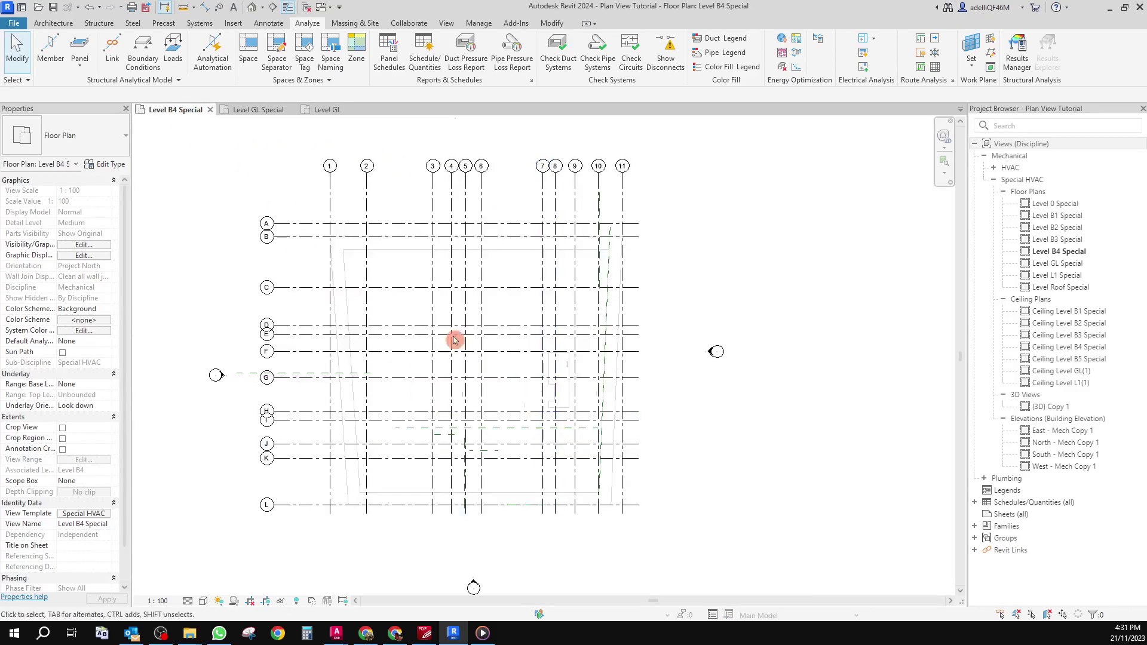
pyautogui.click(263, 113)
pyautogui.click(332, 113)
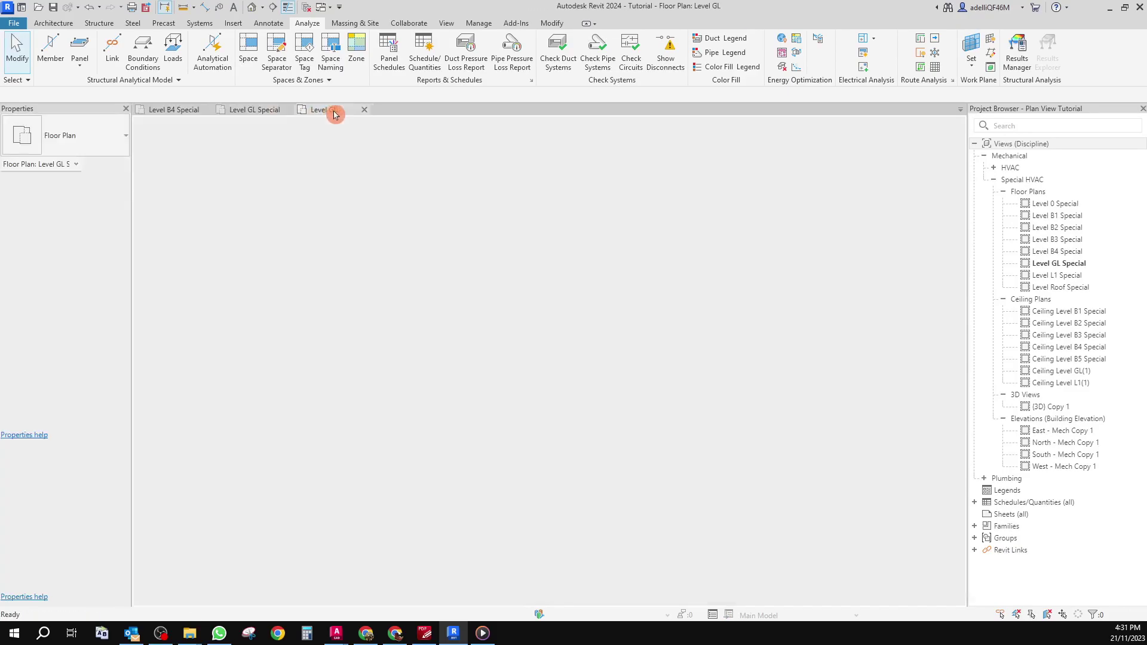
pyautogui.scroll(-3, 333, 412)
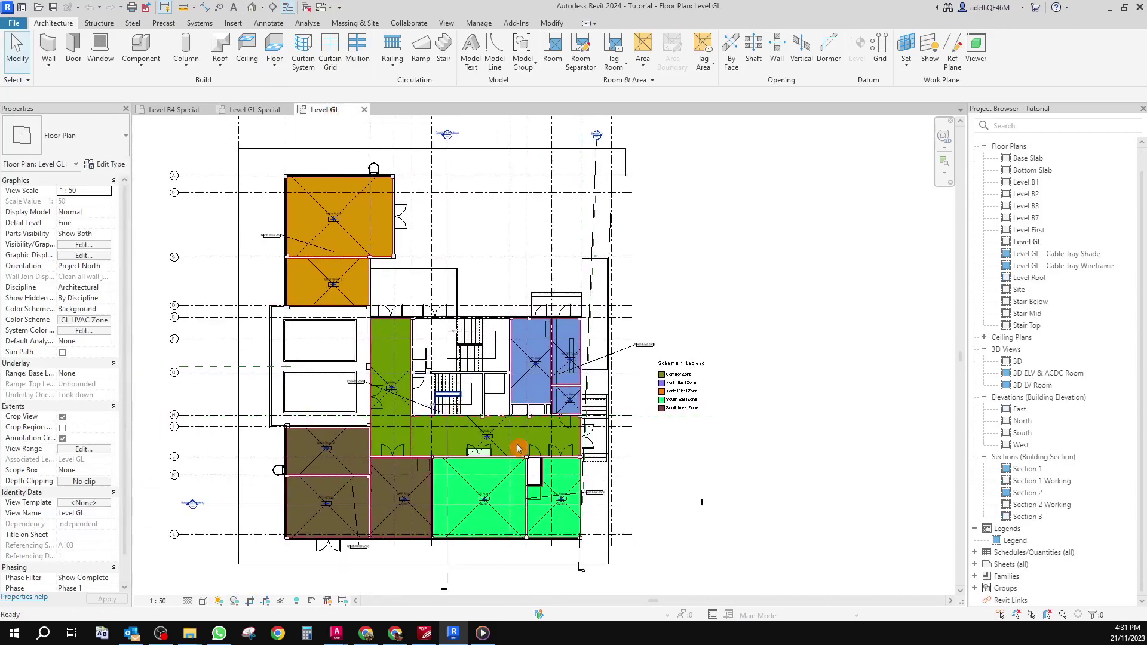
pyautogui.scroll(5, 727, 389)
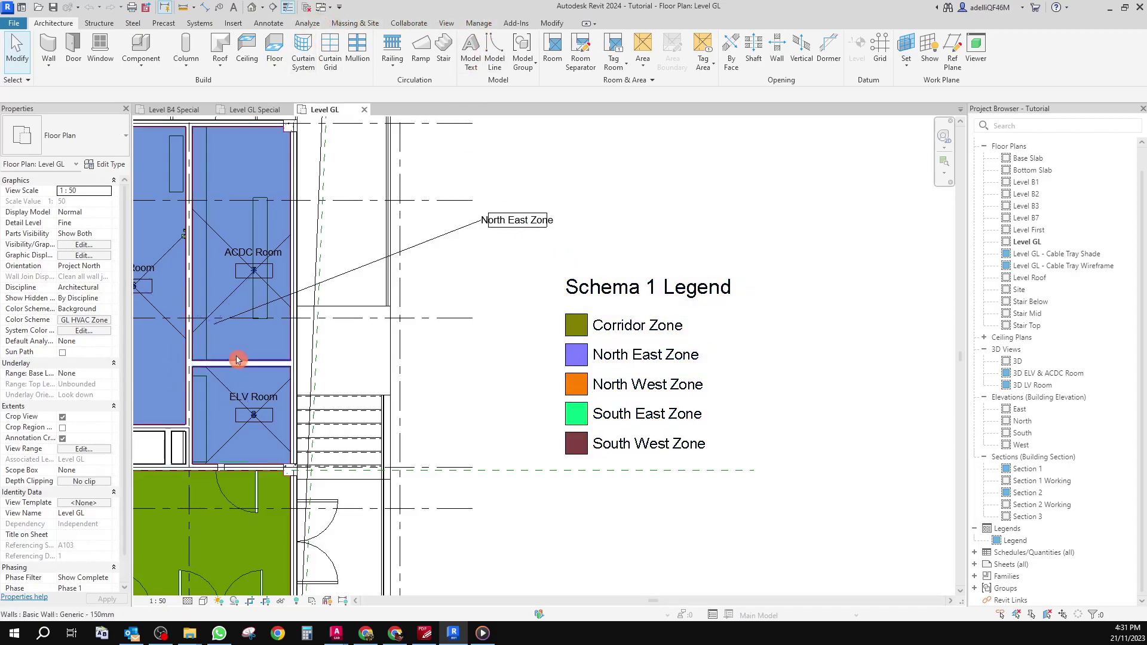
# Show the System Browser beside the Project Browser and widen it to make the zone names readable
pyautogui.rightClick(253, 358)
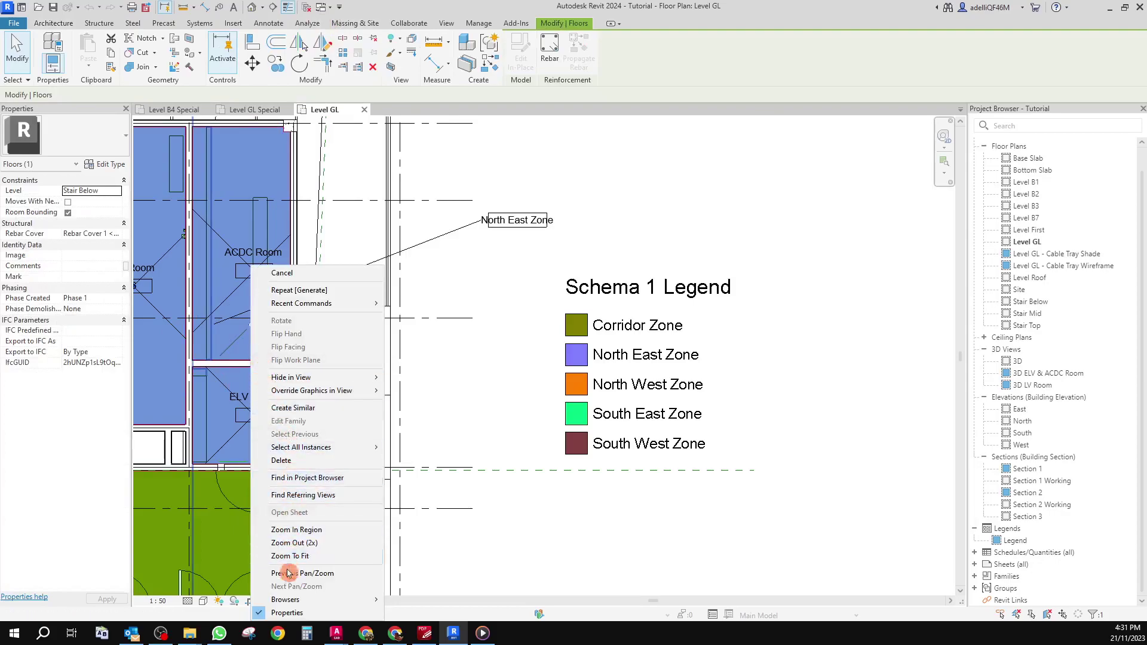
pyautogui.moveTo(285, 600)
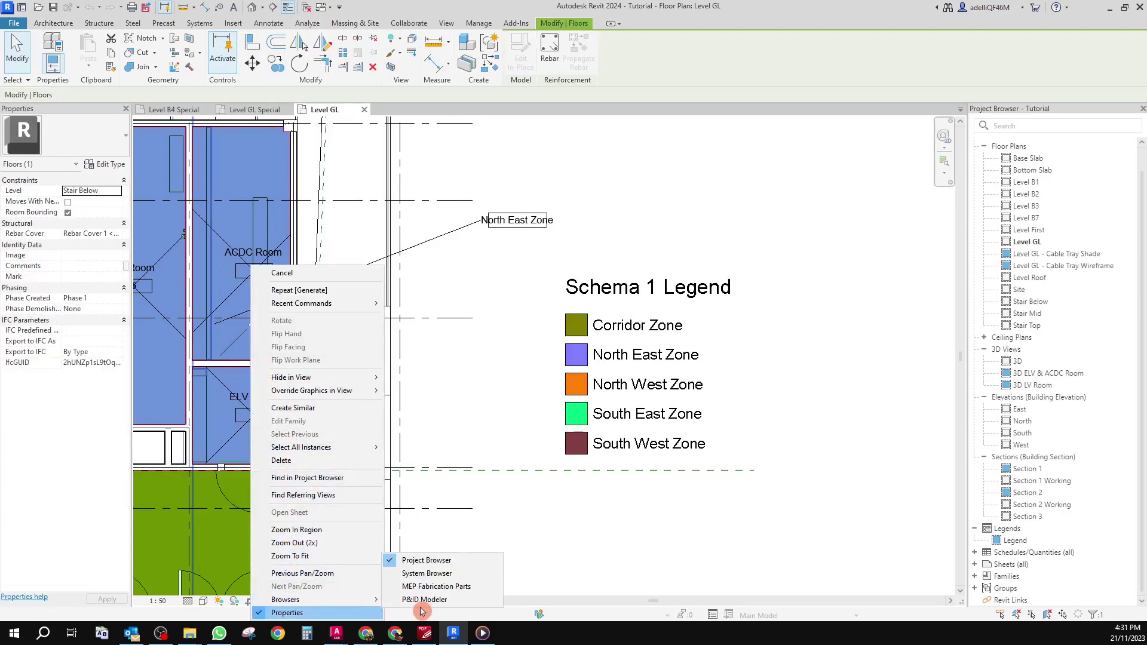
pyautogui.click(424, 573)
pyautogui.moveTo(968, 276); pyautogui.dragTo(882, 277)
pyautogui.scroll(-2, 584, 246)
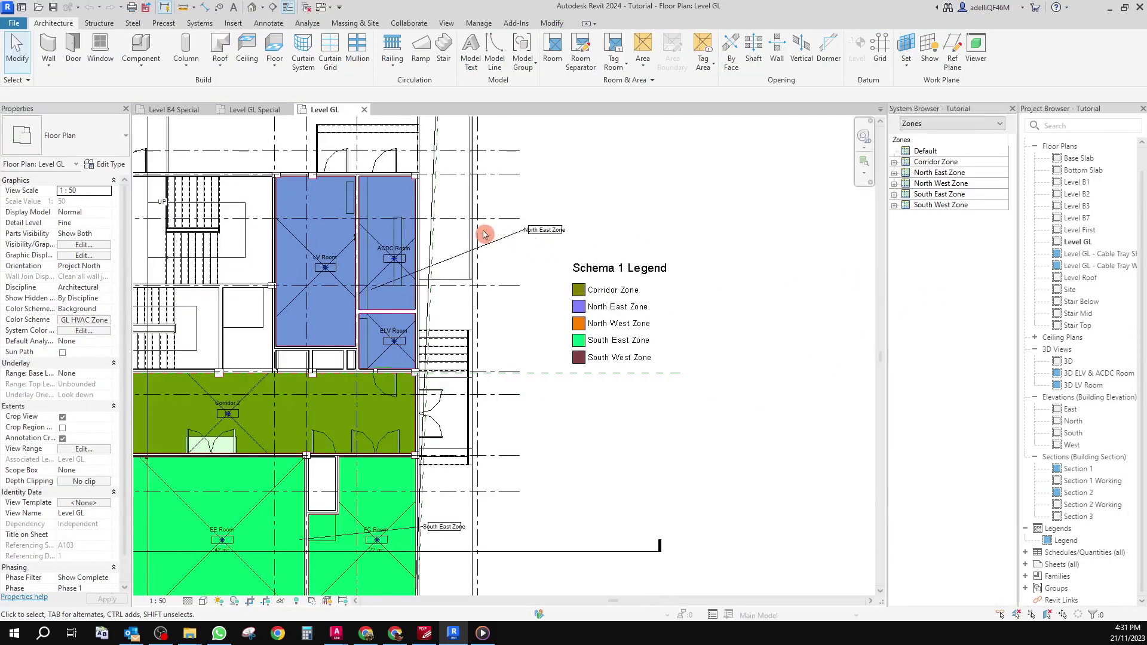
# Examine which spaces belong to the Corridor Zone and North East Zone and where they lie on the Level GL plan
pyautogui.scroll(-3, 702, 289)
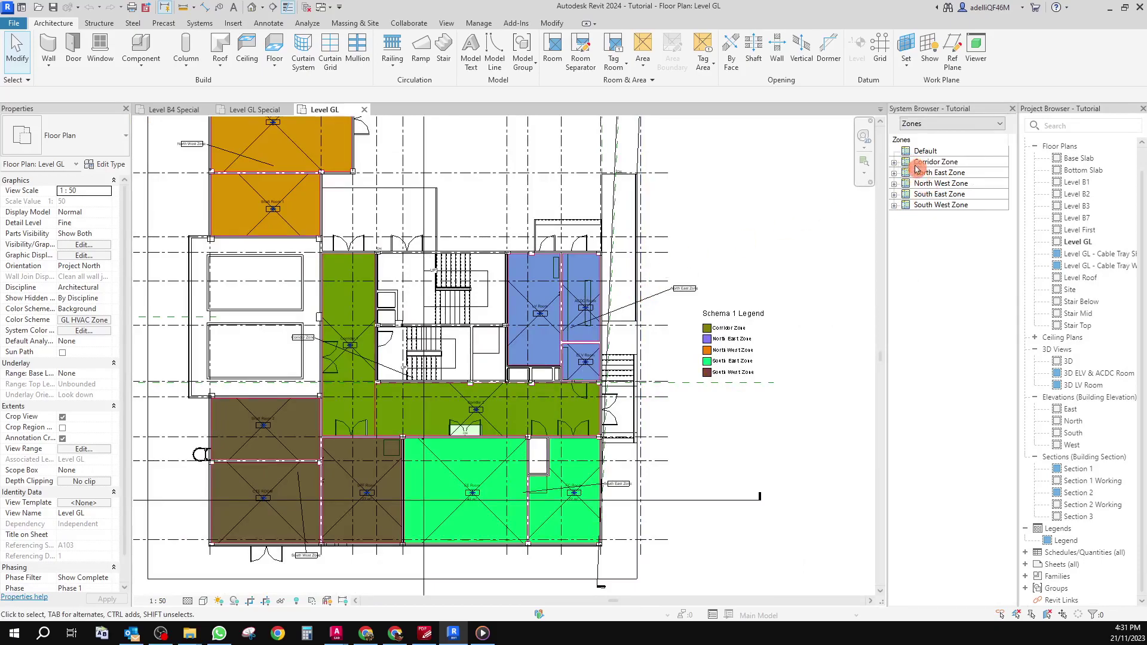
pyautogui.click(898, 165)
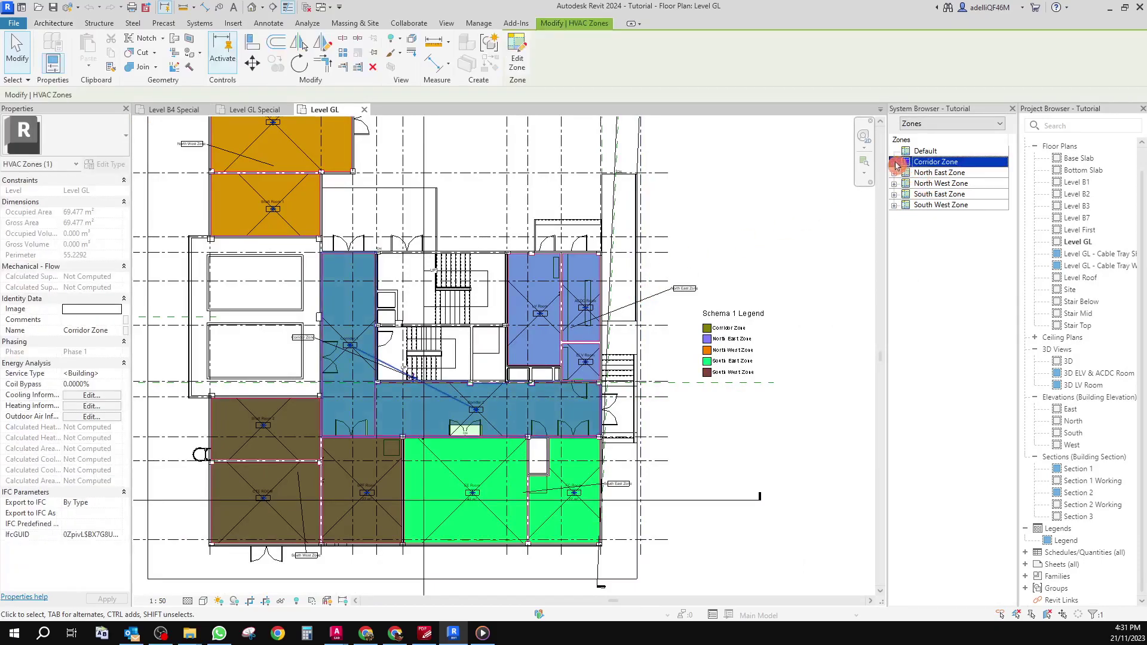
pyautogui.click(894, 162)
pyautogui.click(937, 179)
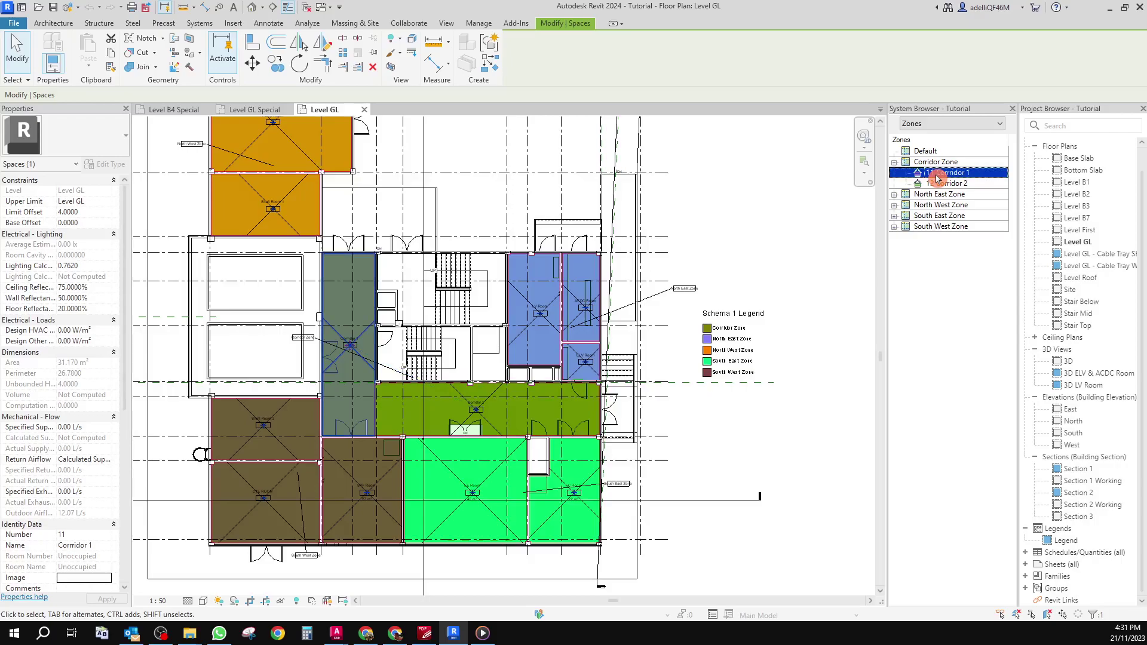
pyautogui.click(944, 184)
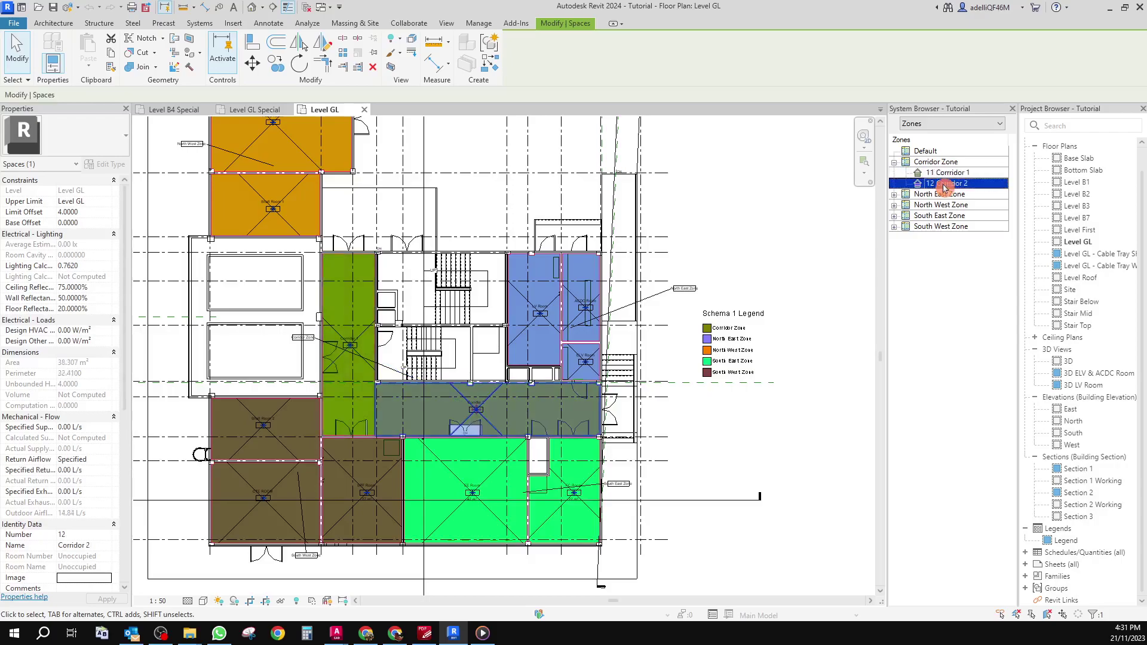
pyautogui.click(895, 194)
pyautogui.click(941, 206)
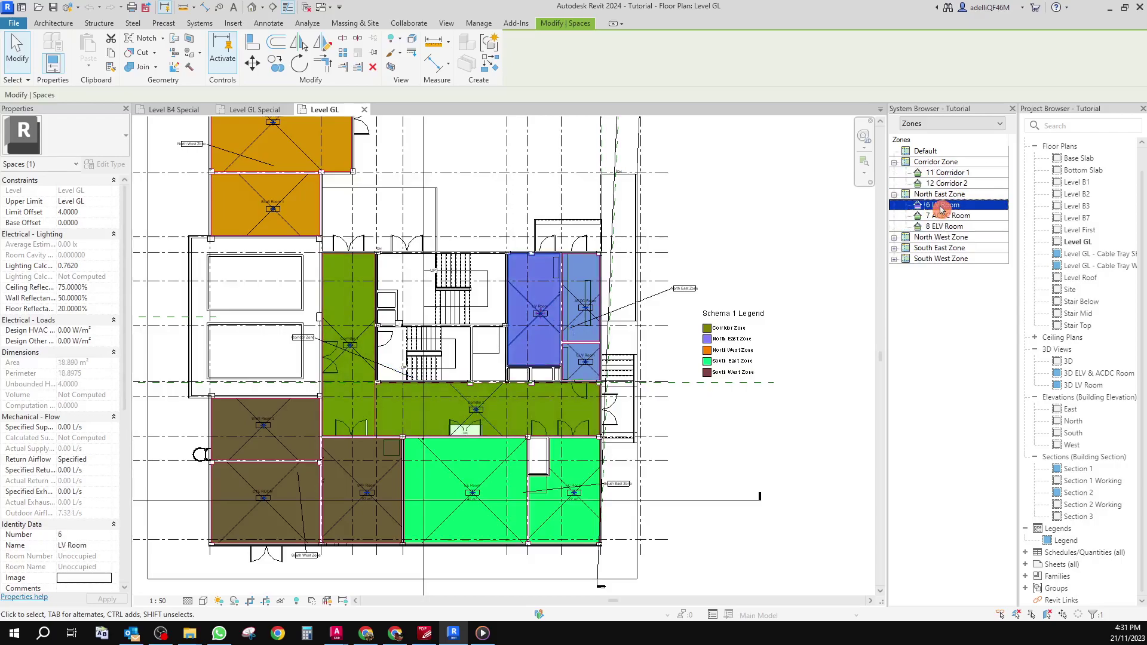
pyautogui.click(950, 217)
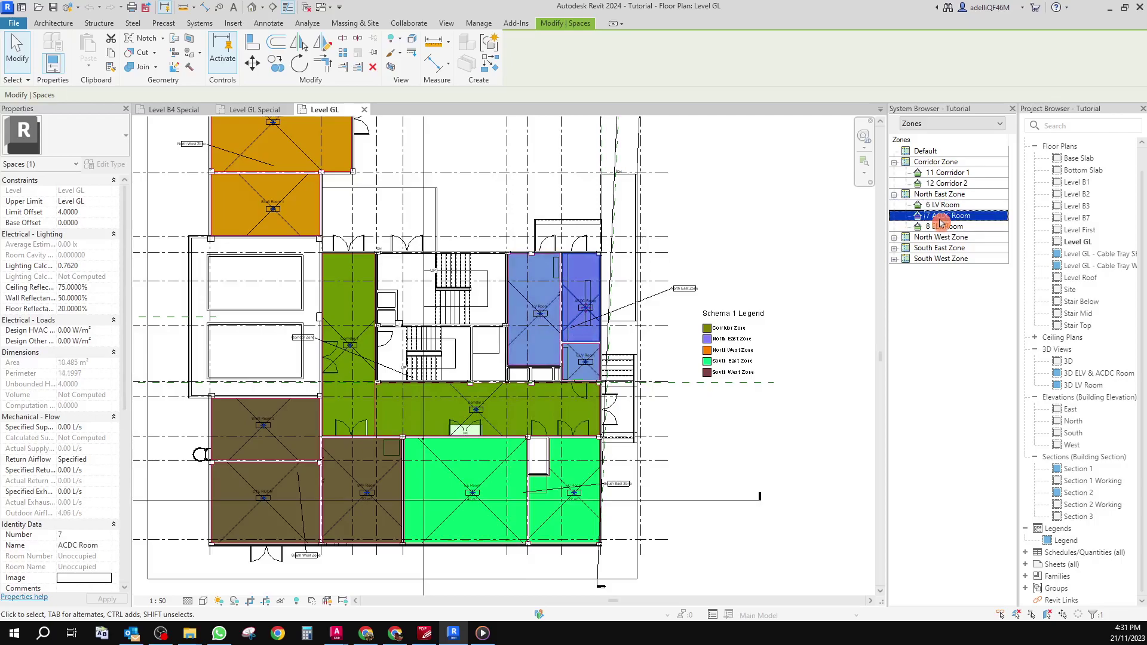
pyautogui.click(941, 227)
pyautogui.click(766, 297)
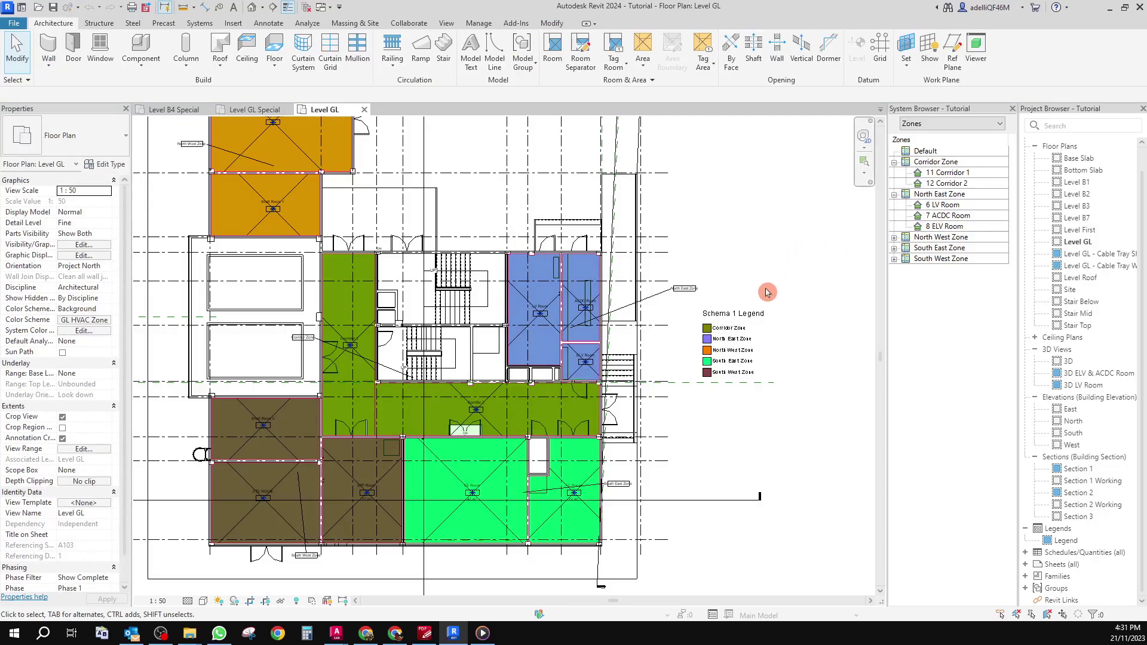
pyautogui.scroll(2, 768, 293)
pyautogui.scroll(1, 768, 292)
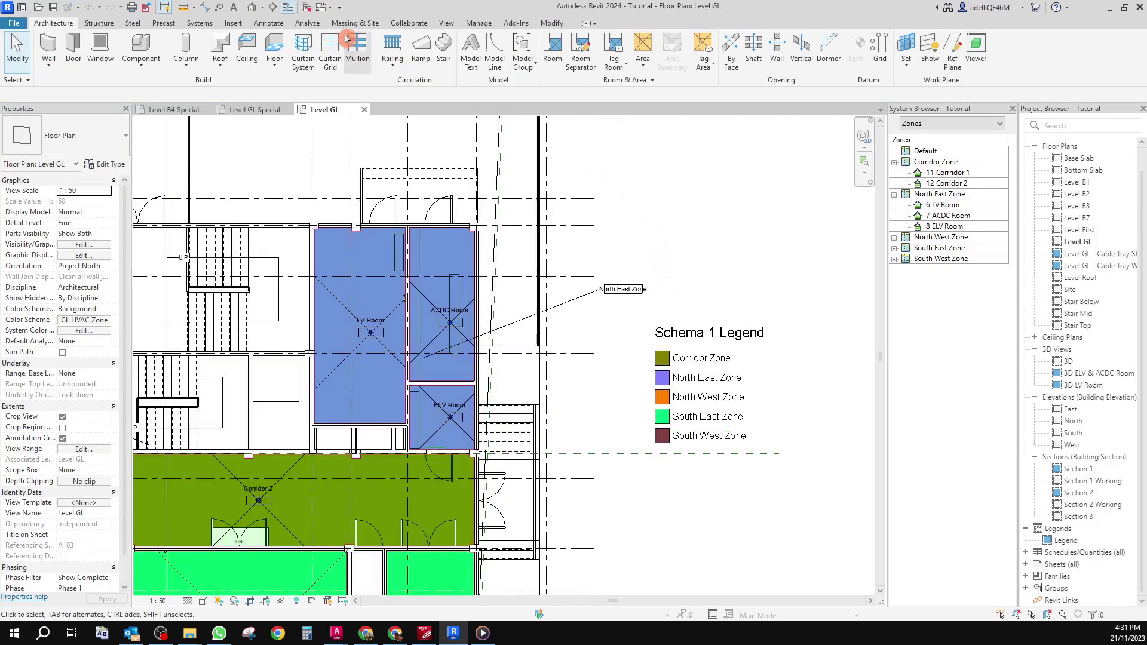
# Open the project's Location and Site settings and copy the site coordinates 3.07538, 101.53337 from Google Maps in Chrome
pyautogui.click(307, 23)
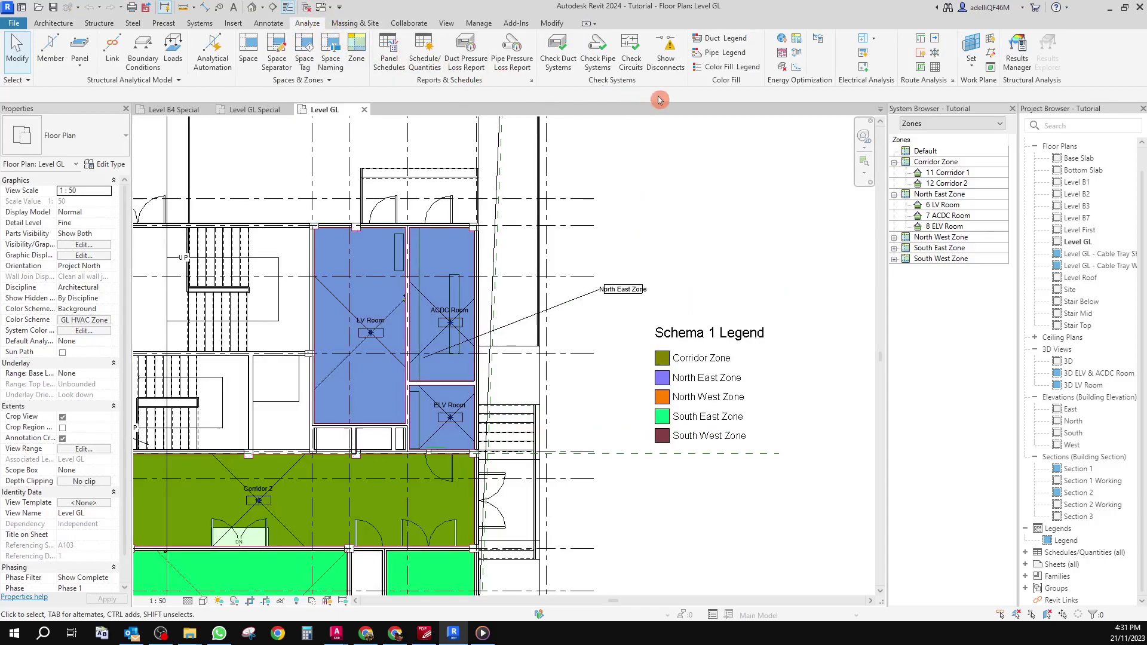
pyautogui.click(782, 40)
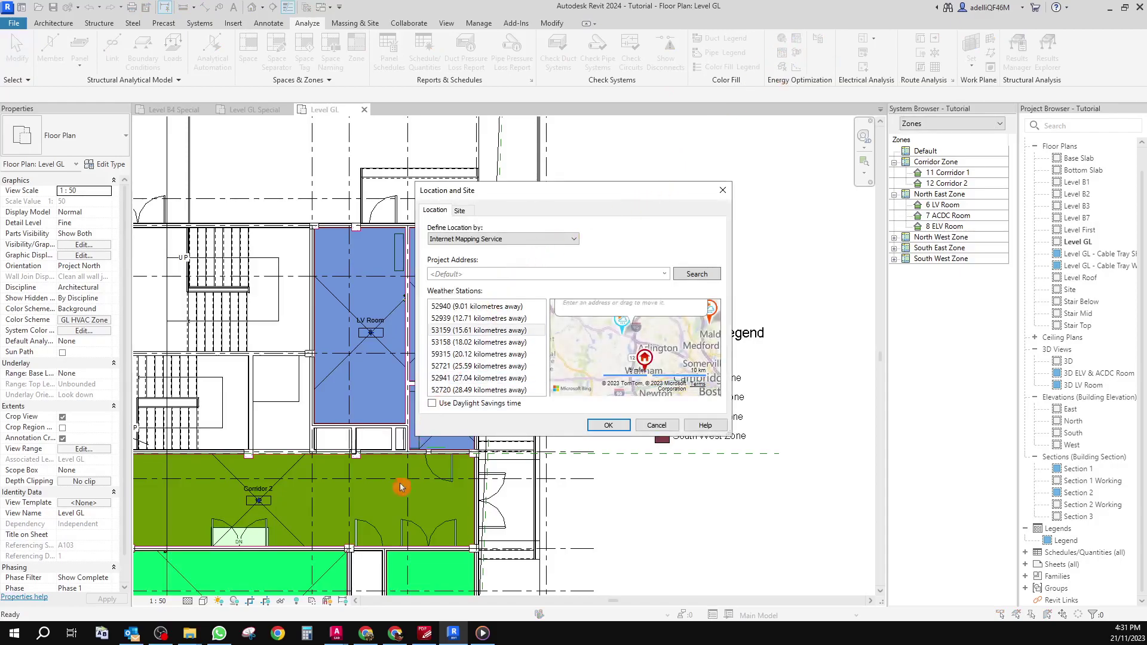
pyautogui.click(396, 634)
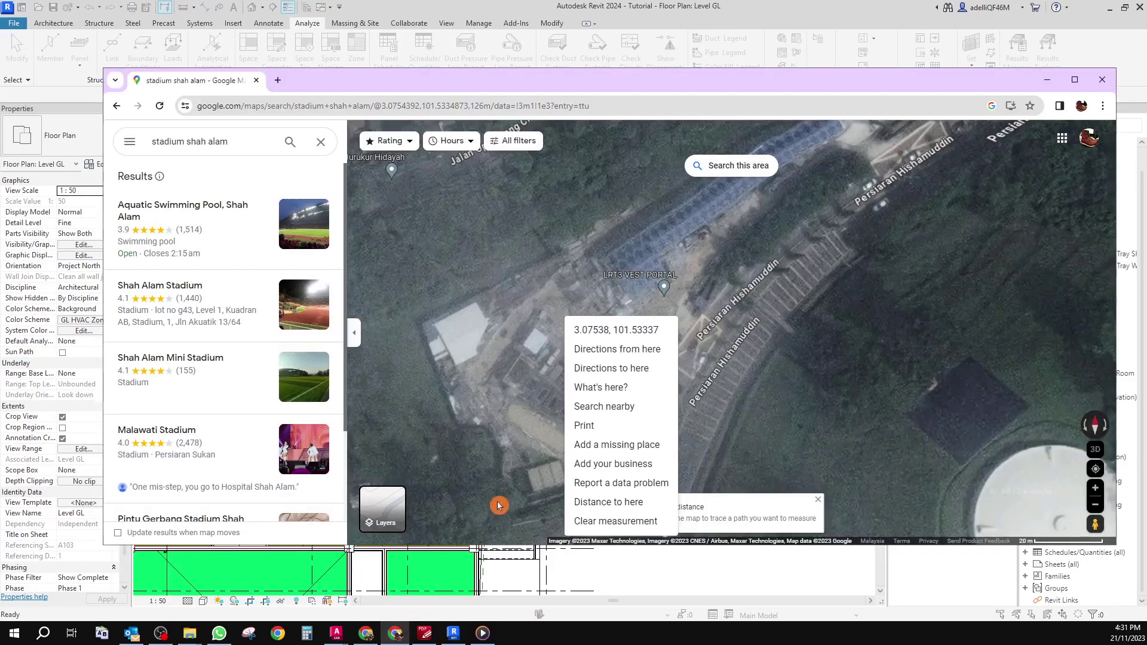
pyautogui.click(590, 331)
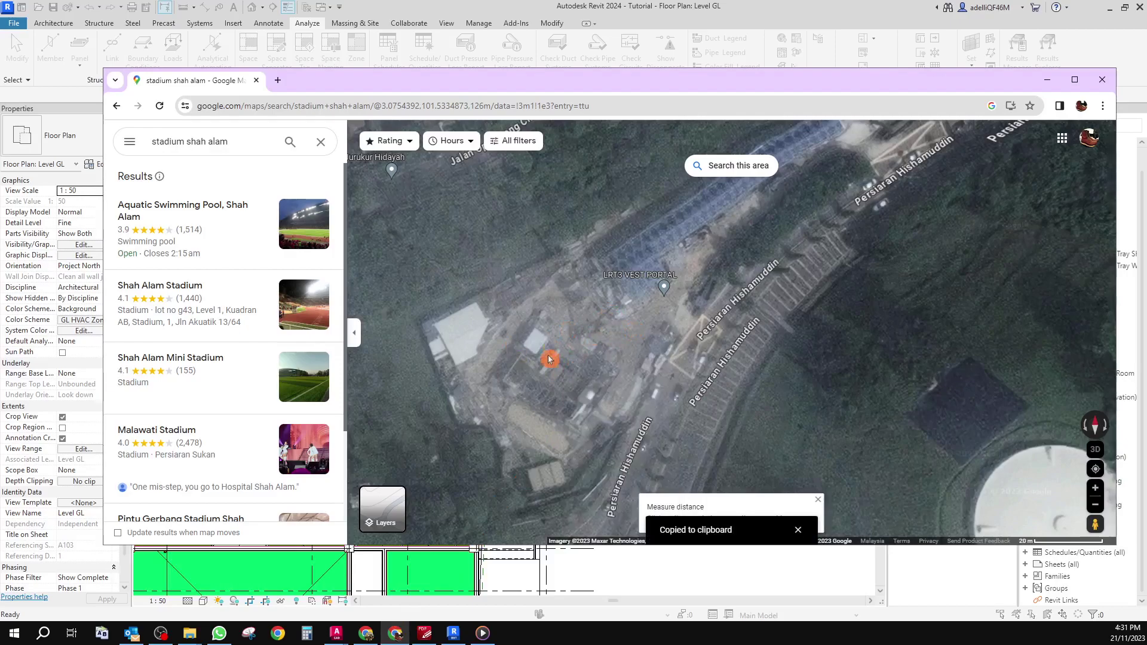
# Return to Revit and search for the project address using the copied site coordinates 3.07538, 101.53337
pyautogui.click(1047, 80)
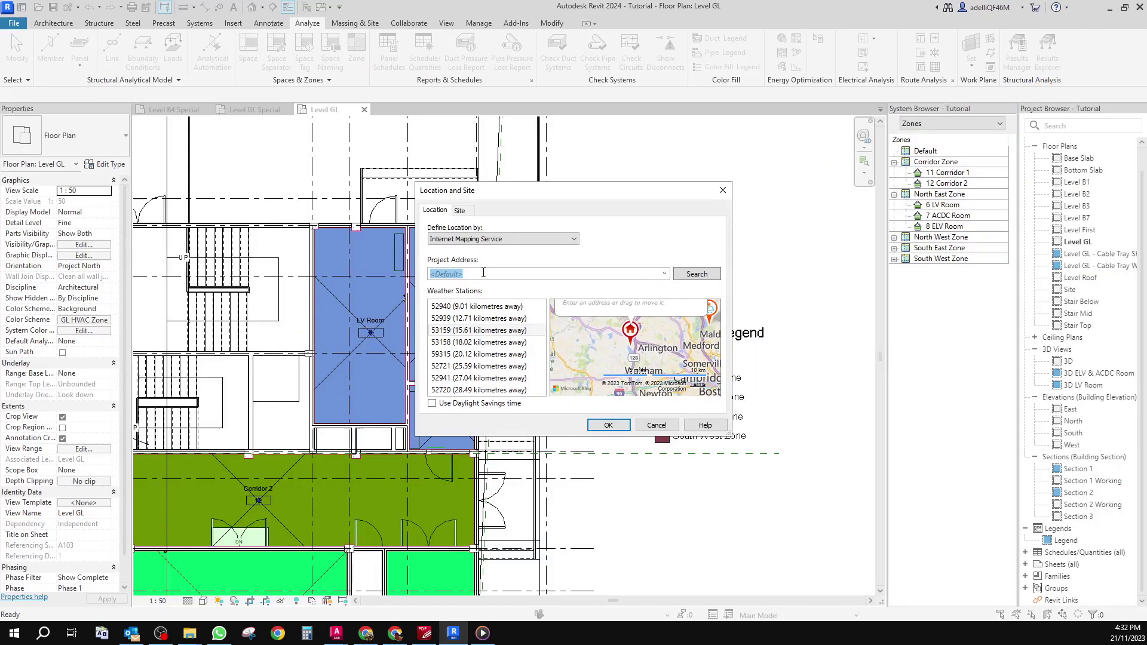
pyautogui.hotkey('ctrl', 'v')
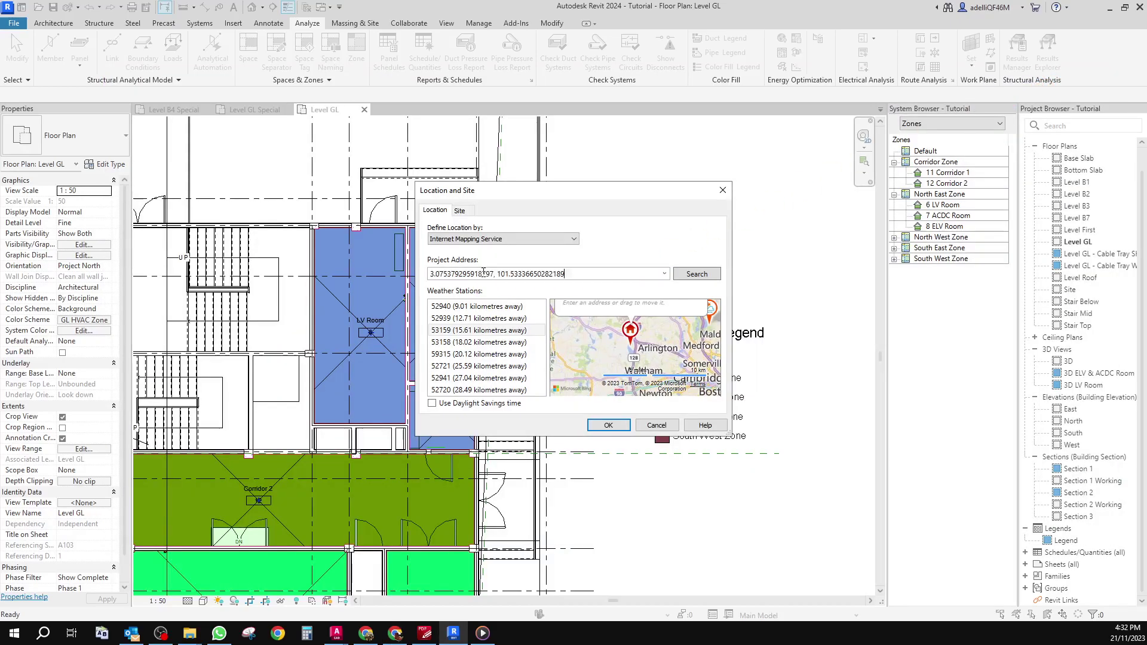
pyautogui.click(703, 274)
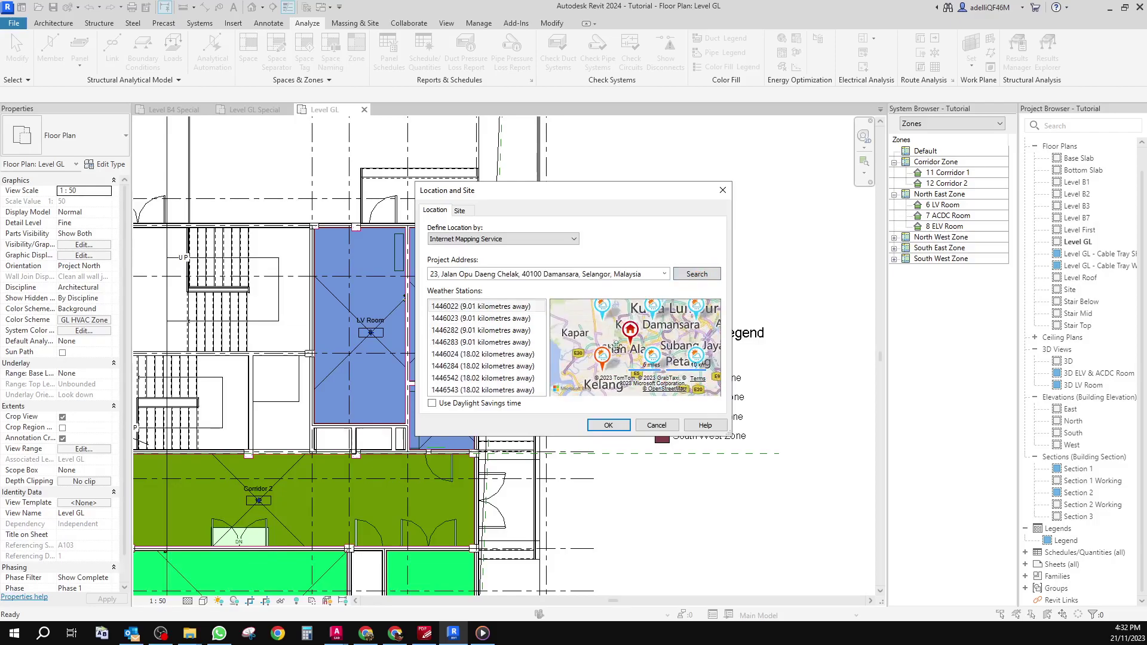
# Move the project location pin on the map onto the site building, at about 3.07508, 101.53330
pyautogui.scroll(10, 639, 358)
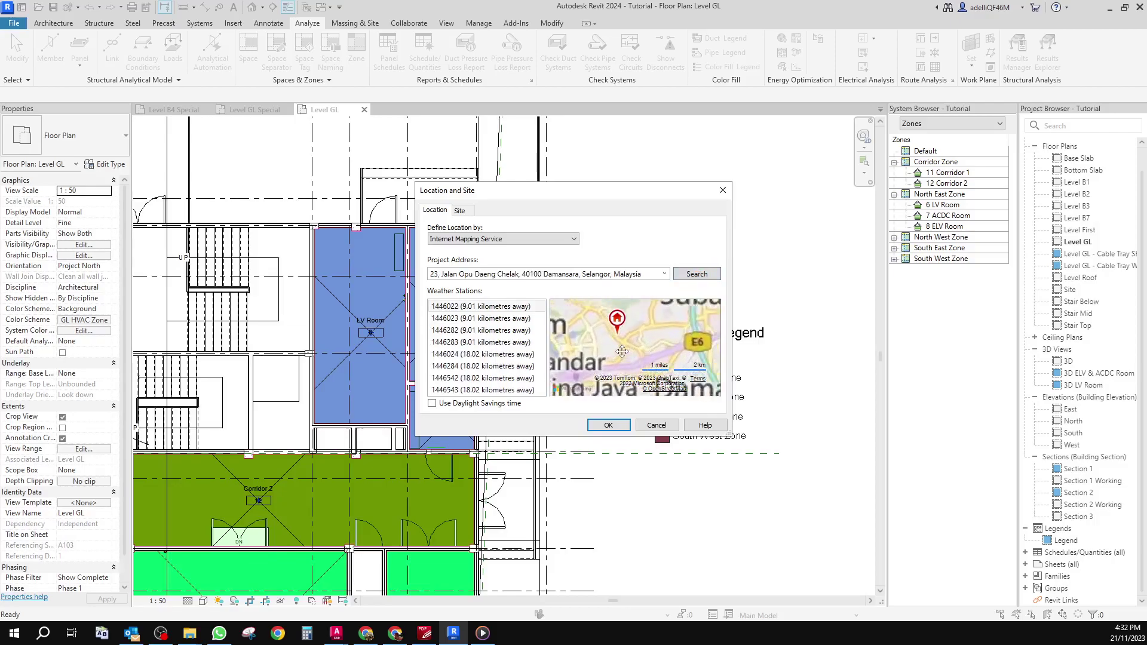
pyautogui.scroll(-4, 628, 357)
pyautogui.moveTo(631, 334); pyautogui.dragTo(614, 360)
pyautogui.scroll(4, 624, 344)
pyautogui.scroll(1, 619, 336)
pyautogui.scroll(1, 593, 335)
pyautogui.moveTo(571, 322)
pyautogui.mouseDown()
pyautogui.moveTo(605, 347)
pyautogui.moveTo(650, 346)
pyautogui.moveTo(629, 362)
pyautogui.moveTo(636, 337)
pyautogui.mouseUp()
pyautogui.scroll(2, 649, 346)
pyautogui.scroll(-1, 649, 346)
pyautogui.scroll(1, 655, 349)
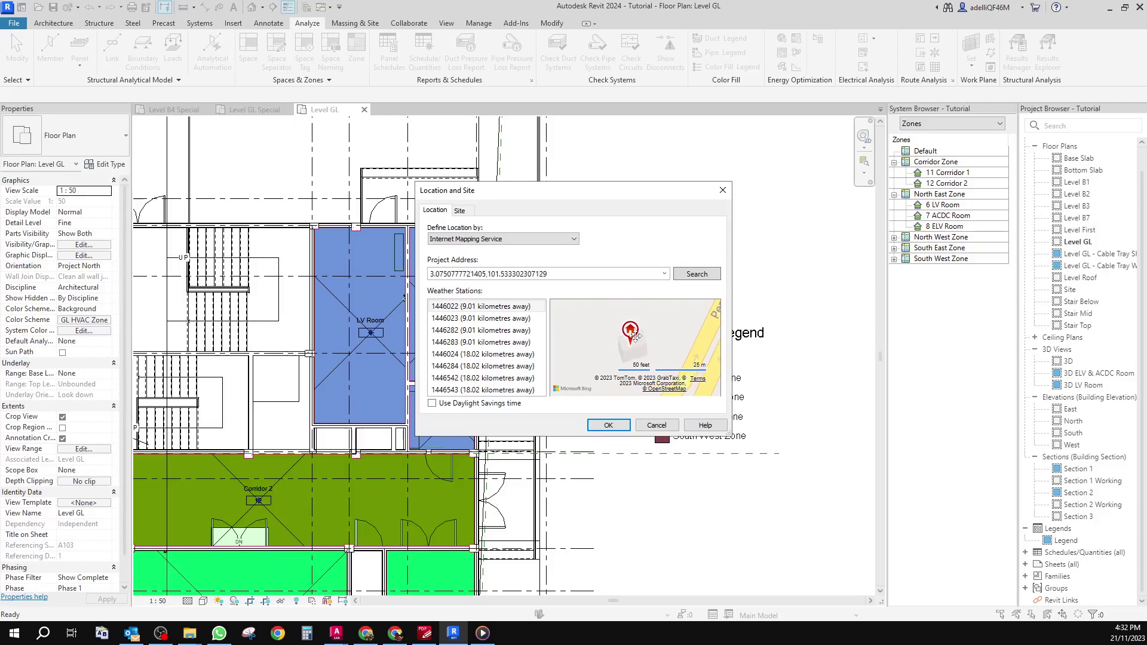
# Compare the pin's position with the satellite view in Chrome and accept the project location in Revit
pyautogui.click(399, 641)
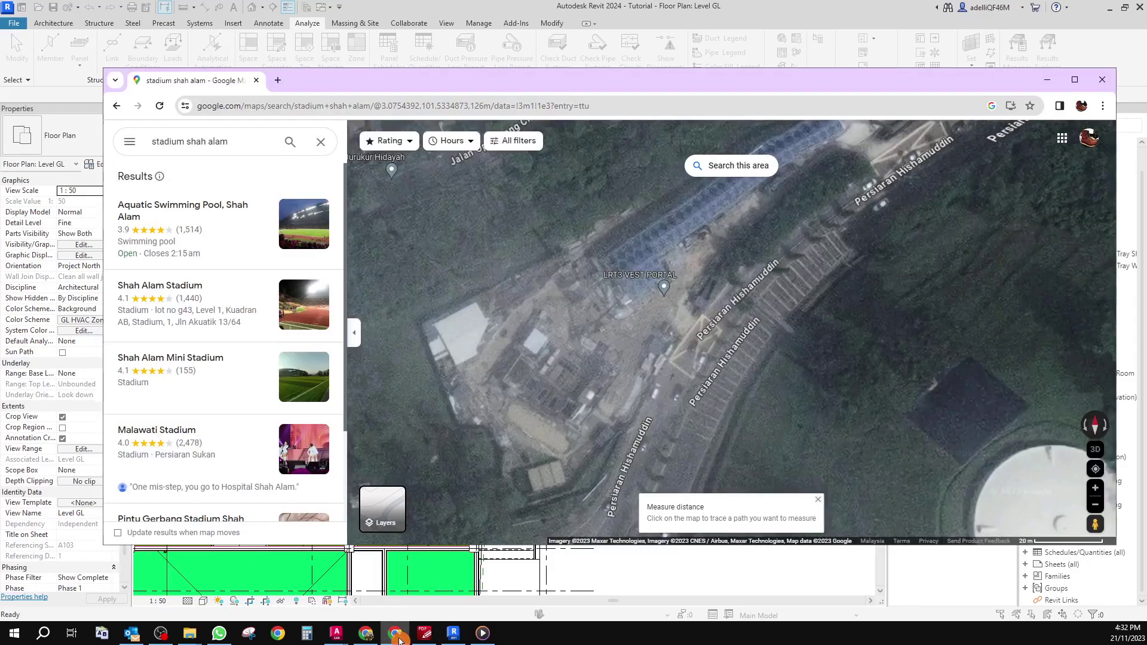
pyautogui.click(1048, 79)
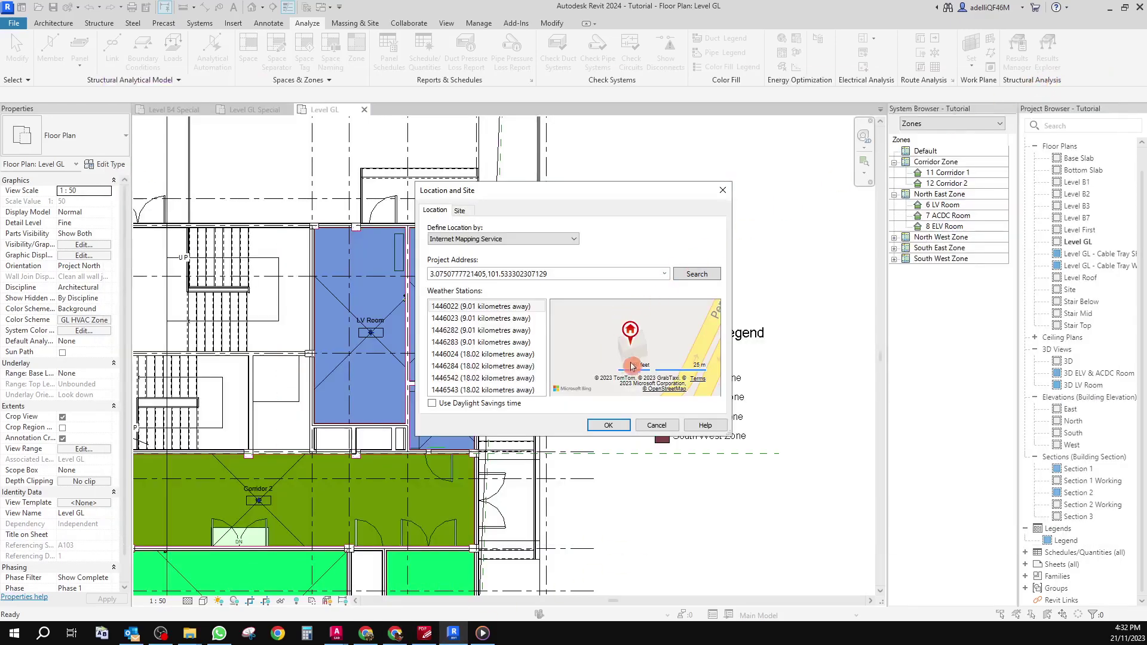
pyautogui.click(607, 426)
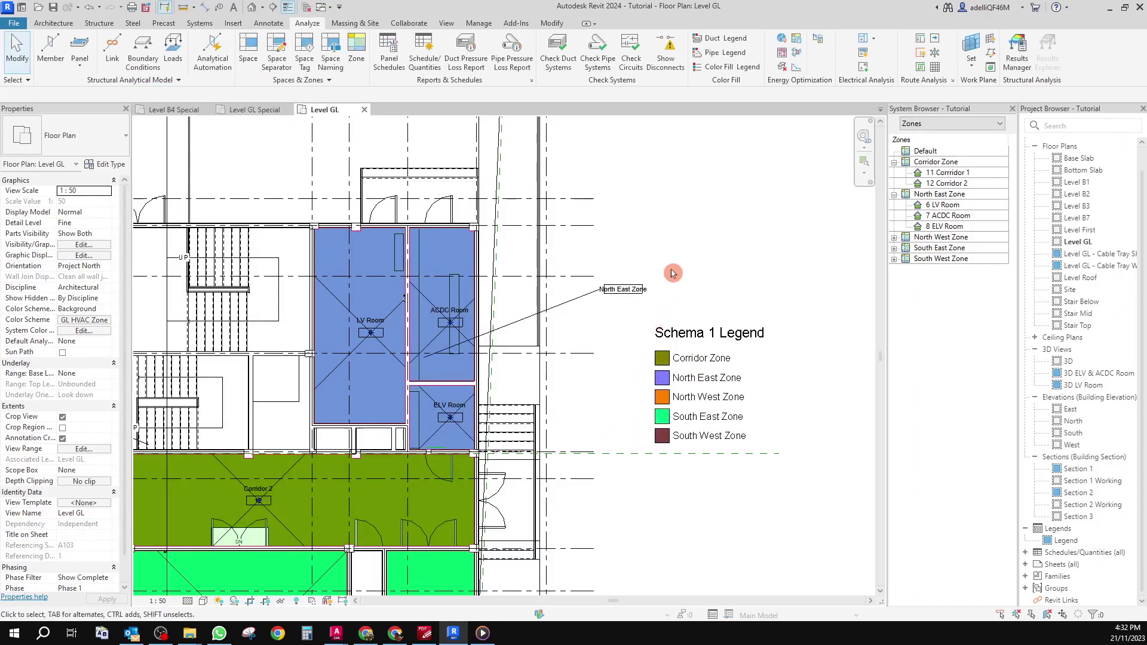
# Set the energy analytical model's mode to Use Building Elements in the Energy Settings
pyautogui.click(798, 56)
pyautogui.press('Escape')
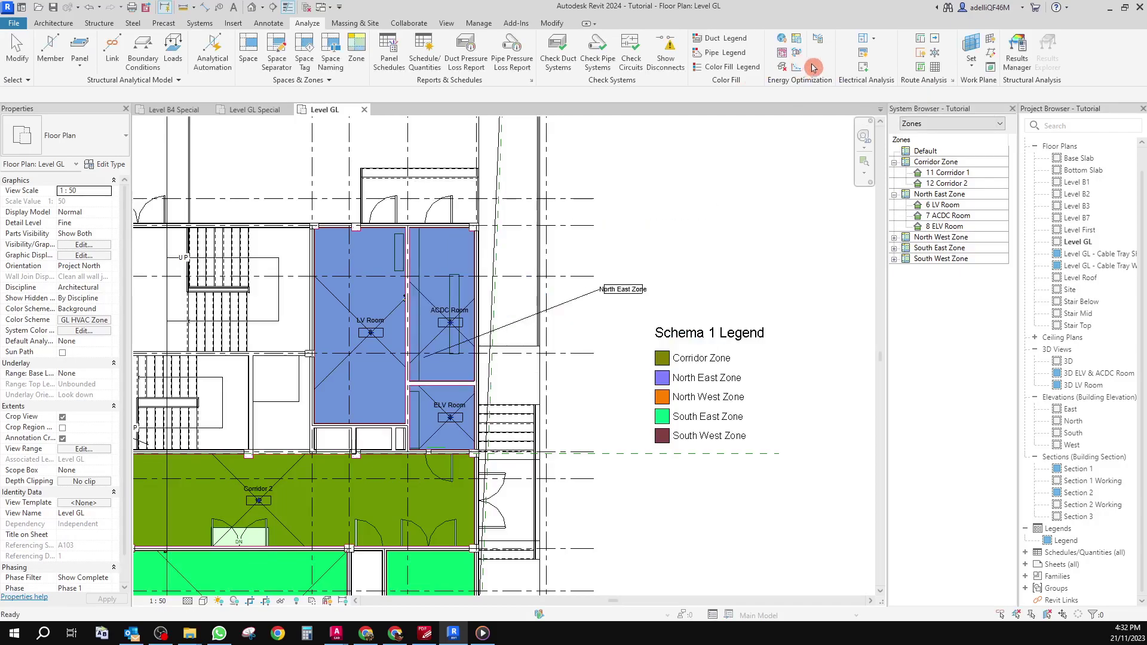
pyautogui.click(819, 41)
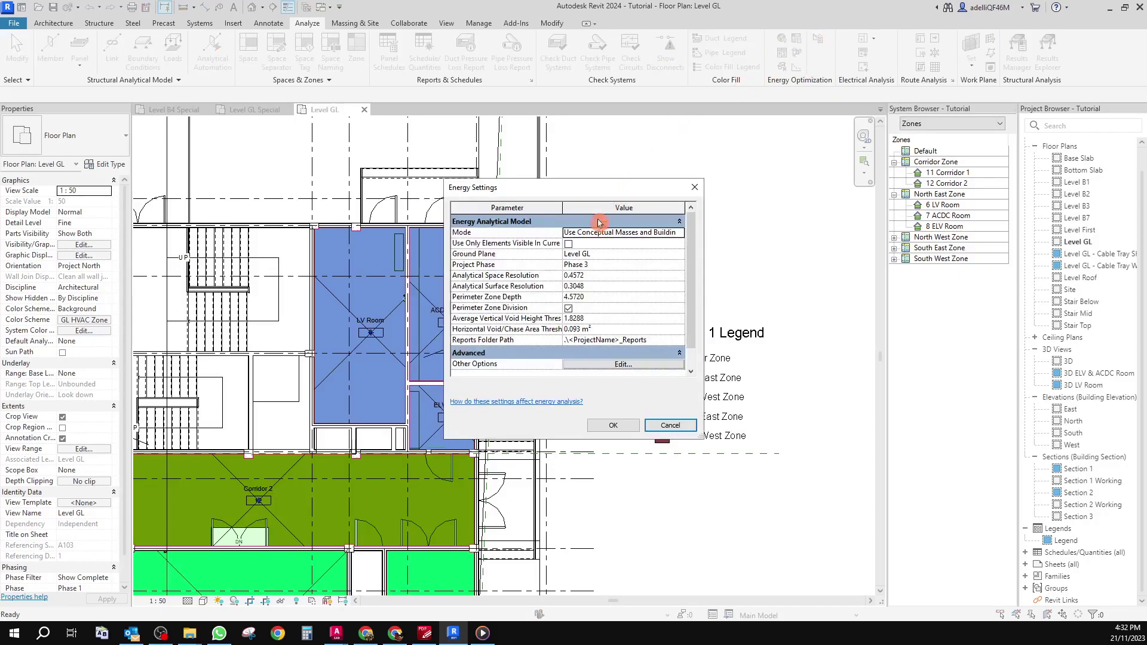
pyautogui.click(671, 234)
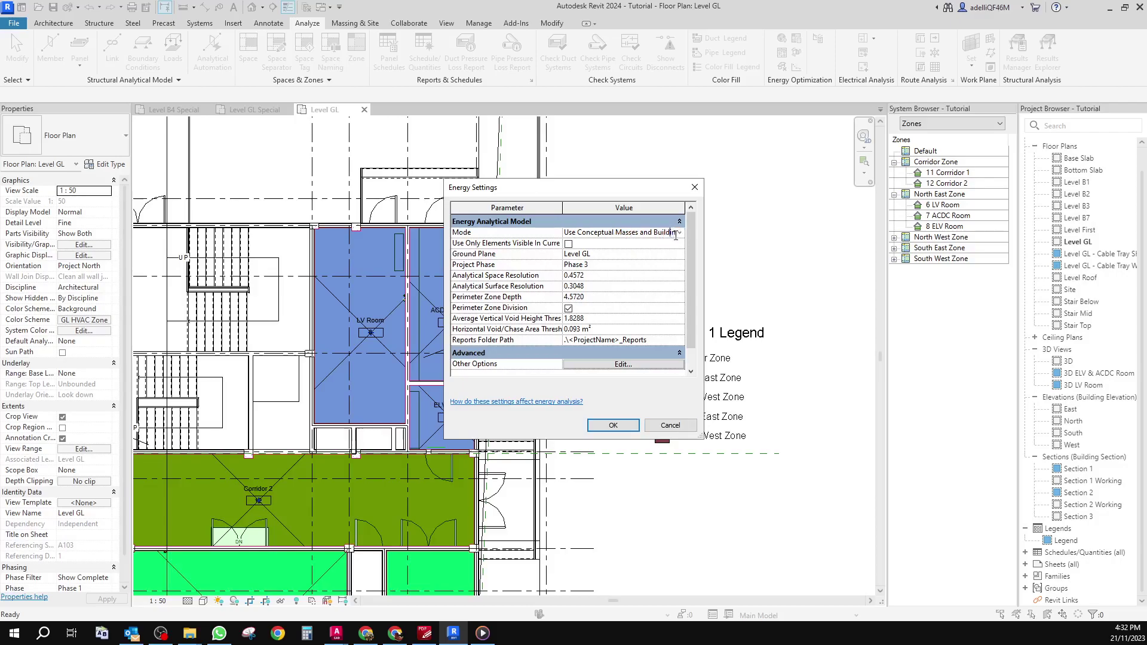
pyautogui.click(679, 238)
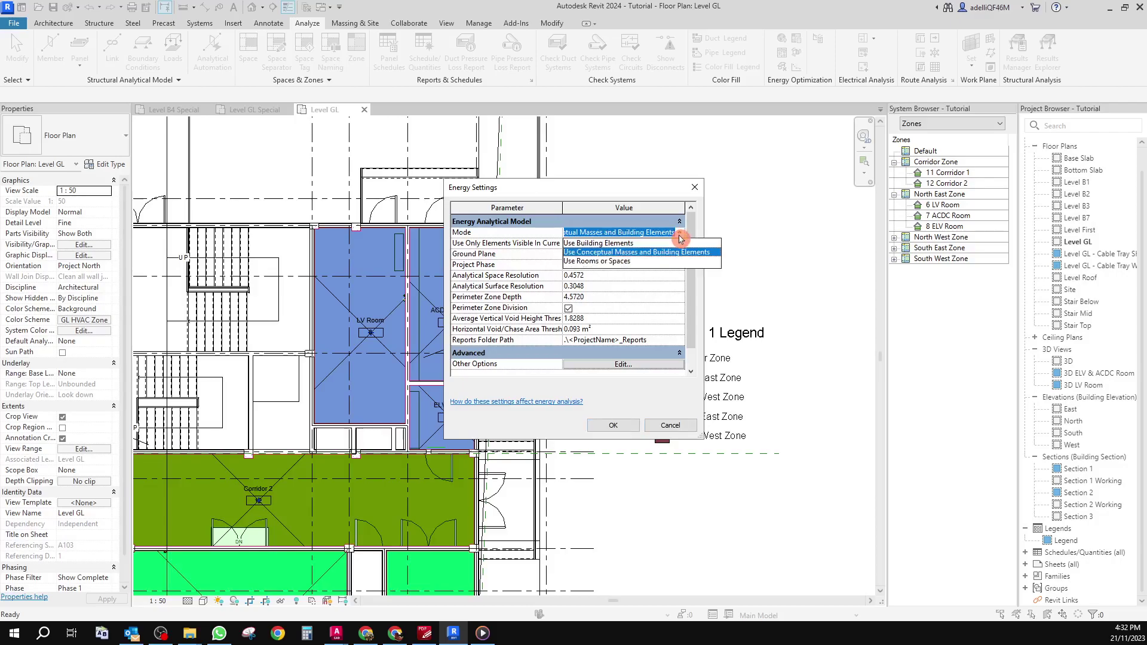
pyautogui.click(612, 243)
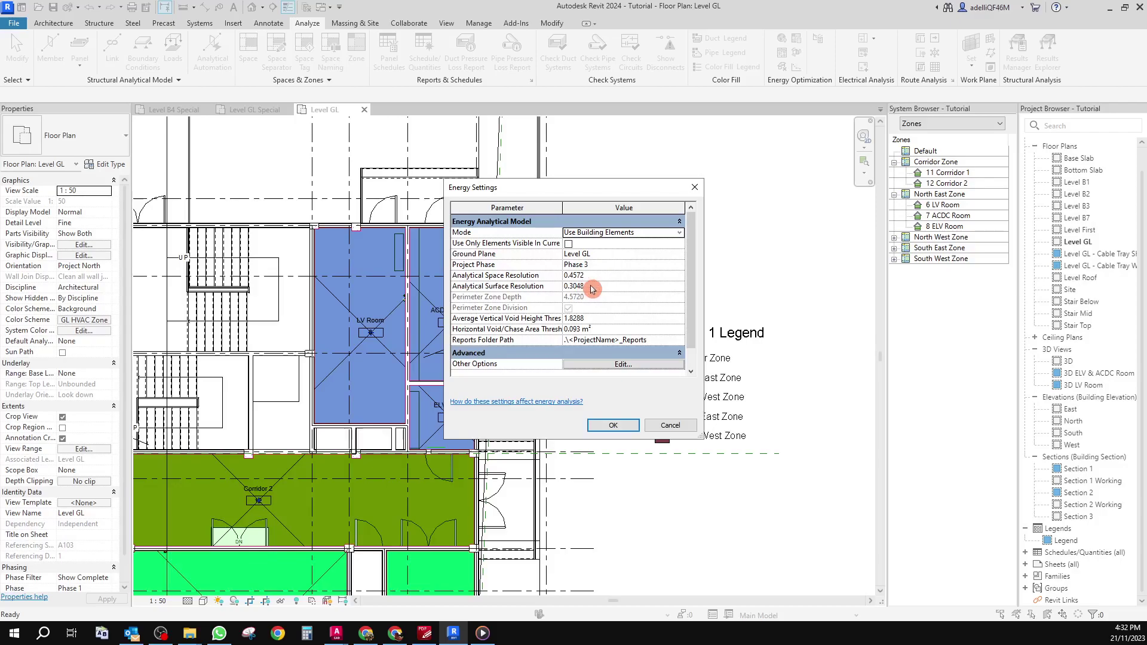
# Set the Building Service to Multi-zone - Hot Deck / Cold Deck in the Advanced Energy Settings
pyautogui.scroll(-1, 592, 290)
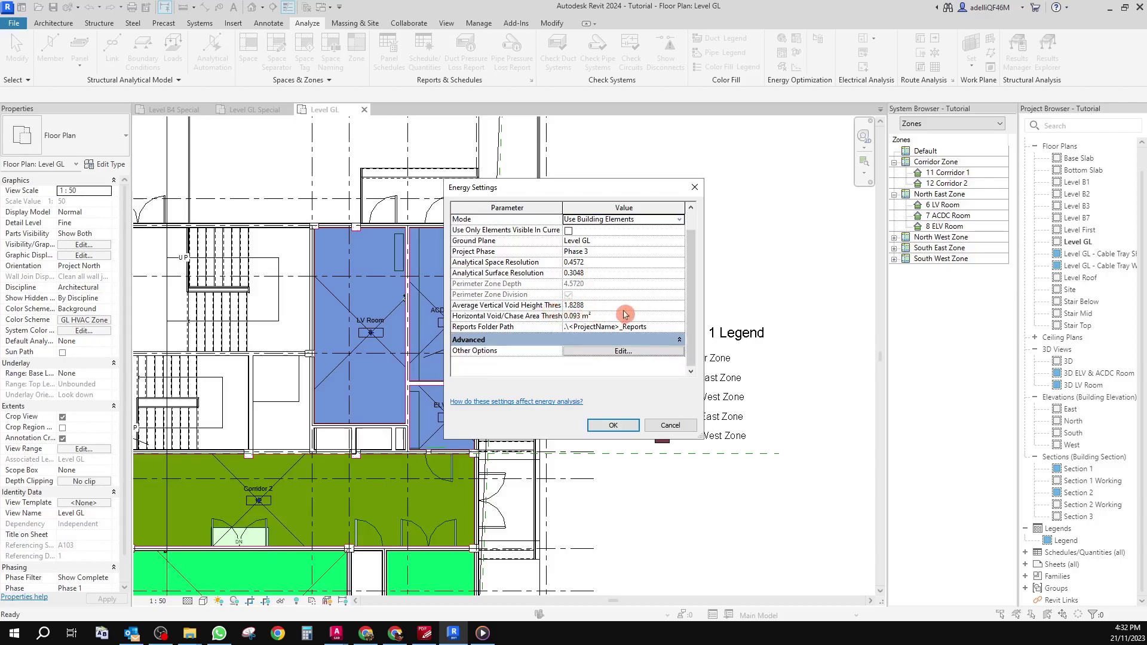
pyautogui.click(623, 352)
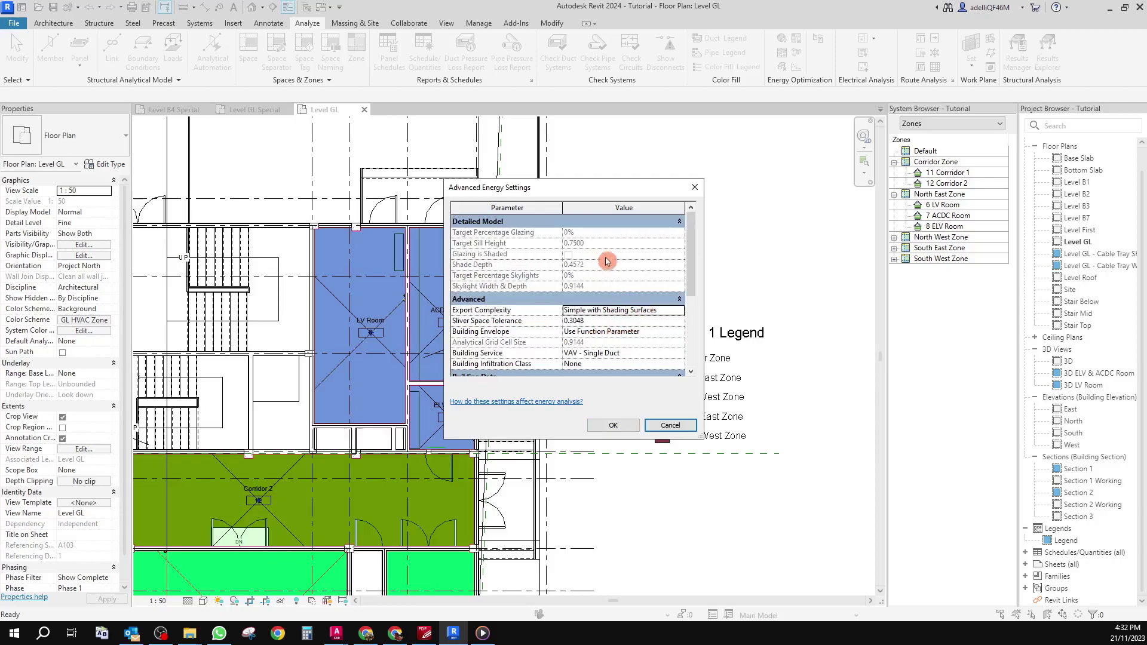
pyautogui.scroll(-5, 610, 293)
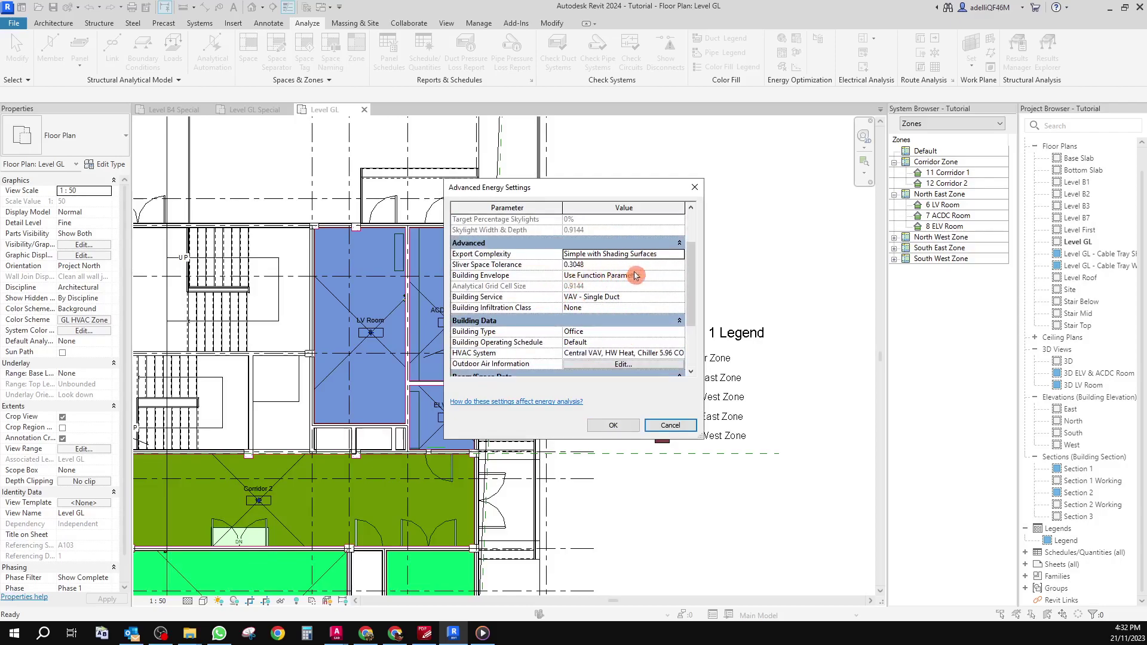
pyautogui.click(656, 313)
pyautogui.click(683, 313)
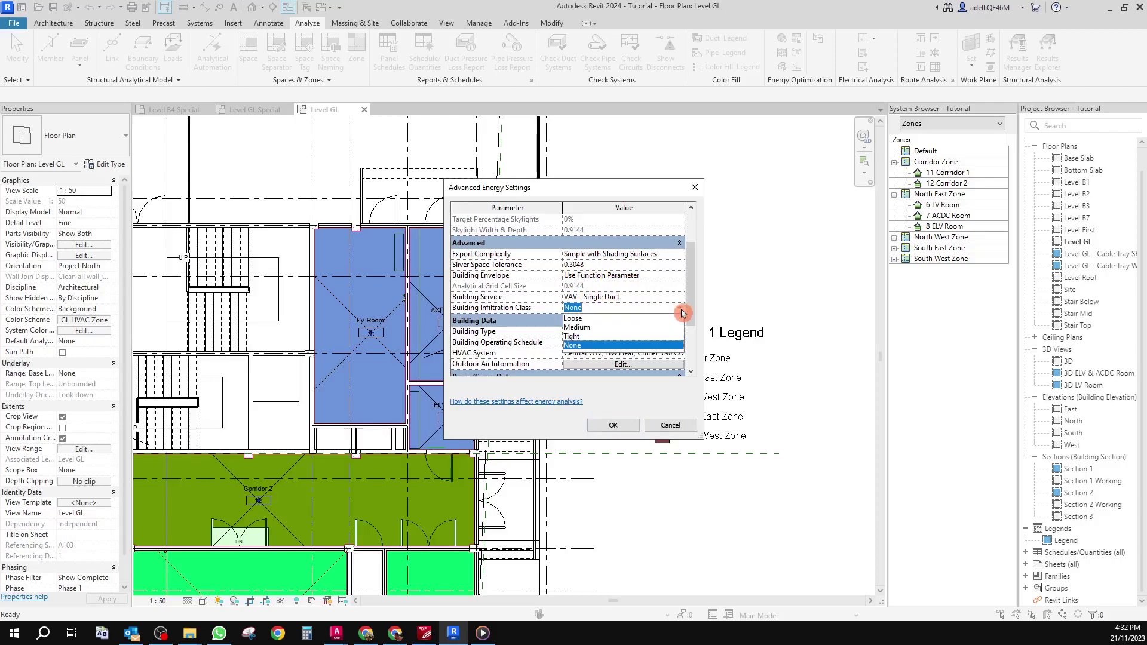
pyautogui.click(675, 309)
pyautogui.click(652, 299)
pyautogui.click(680, 297)
pyautogui.scroll(-1, 646, 314)
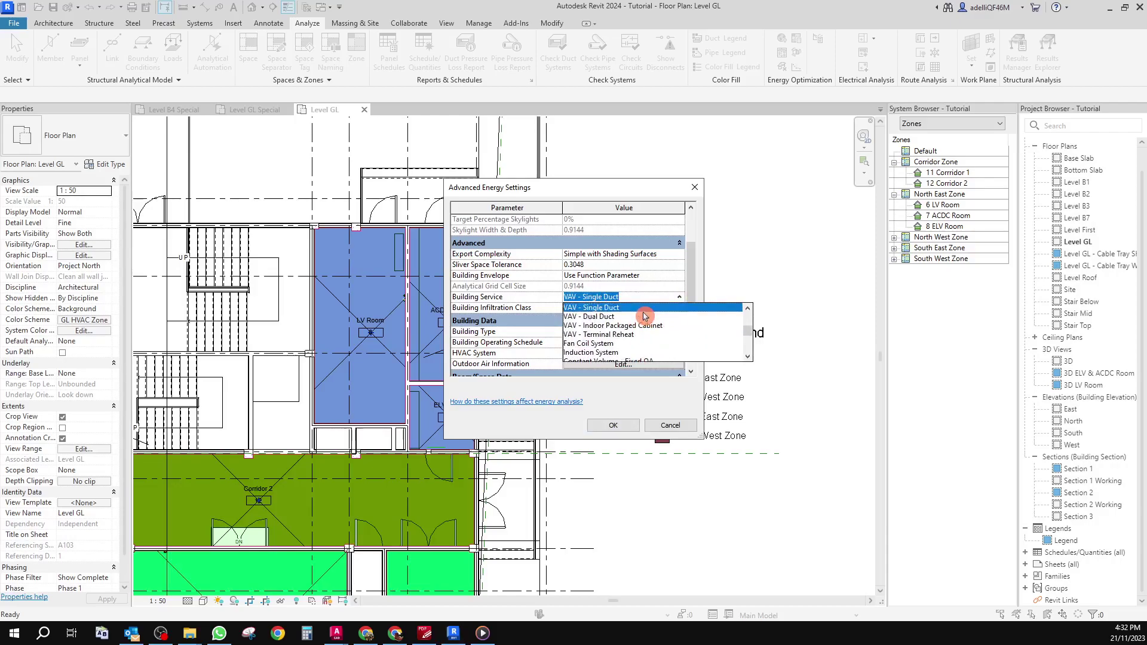
pyautogui.scroll(-2, 644, 316)
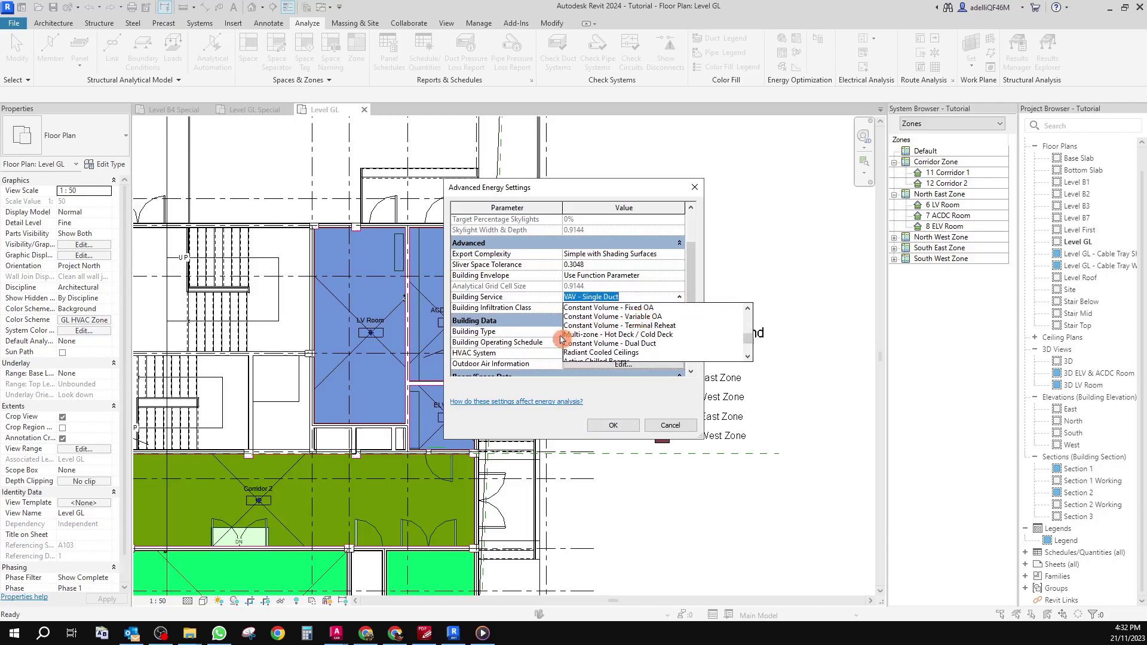
pyautogui.click(603, 336)
# Set the Building Infiltration Class to Tight
pyautogui.click(668, 309)
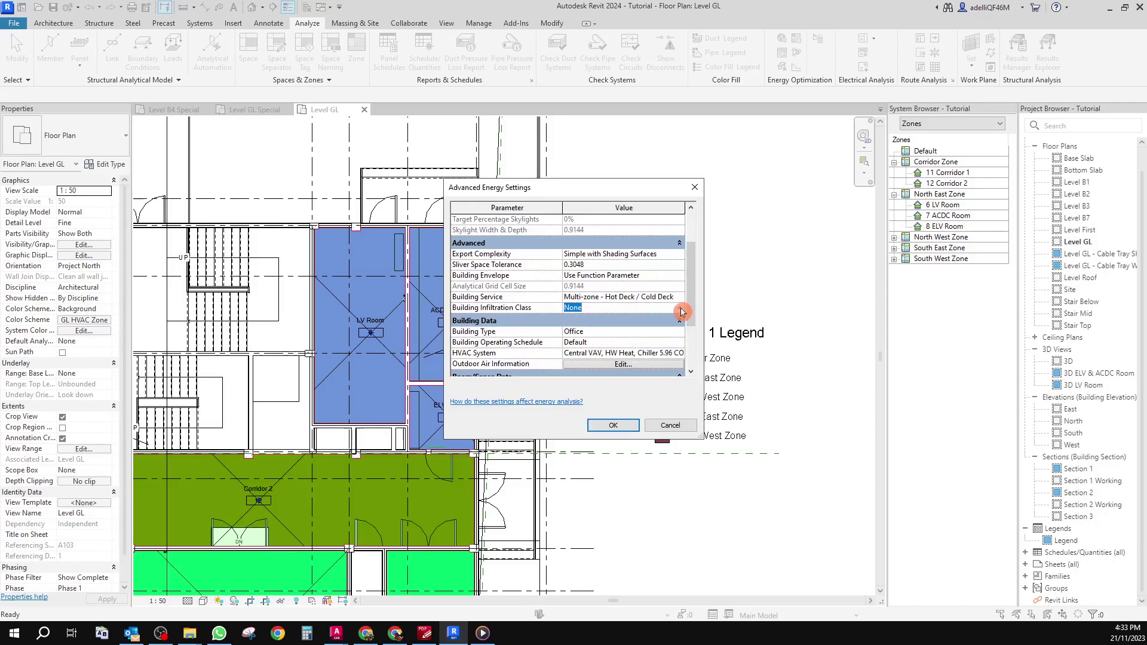
pyautogui.click(682, 309)
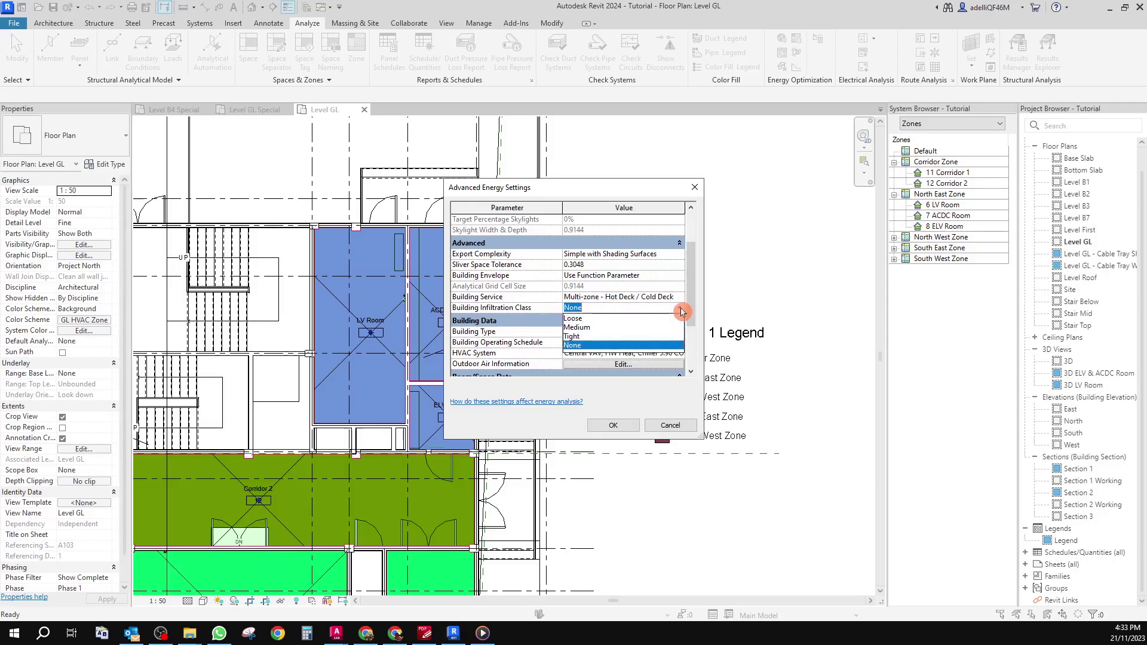
pyautogui.click(578, 336)
# Set the Building Type to Warehouse in the building data
pyautogui.scroll(-2, 619, 335)
pyautogui.click(670, 278)
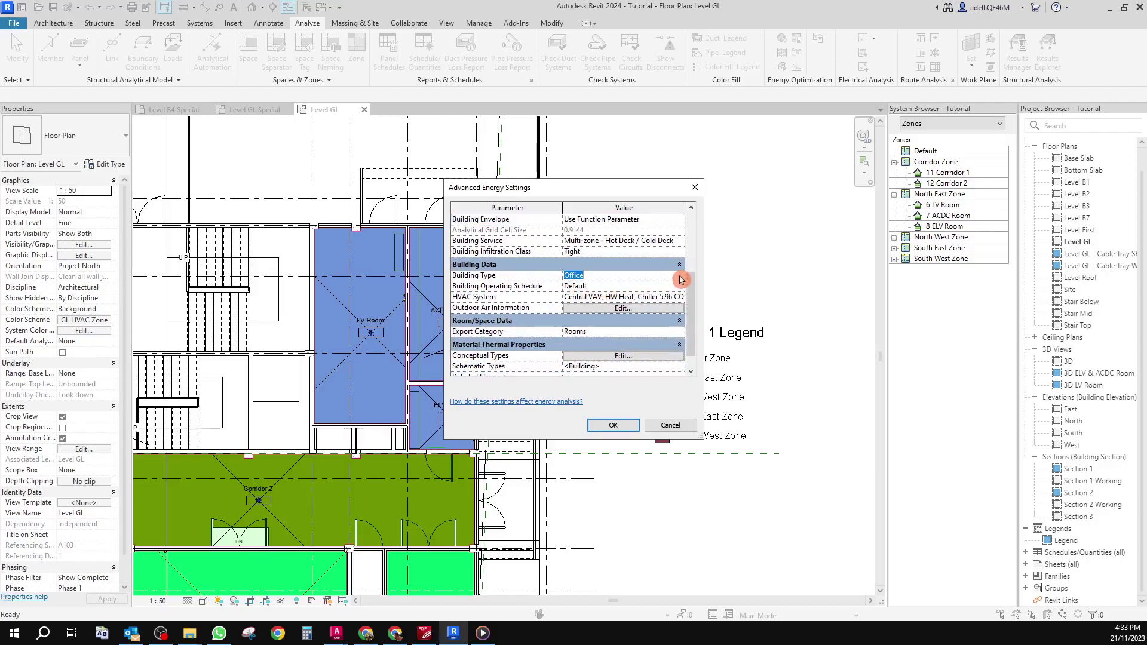
pyautogui.click(670, 278)
pyautogui.scroll(-1, 594, 316)
pyautogui.scroll(-2, 593, 316)
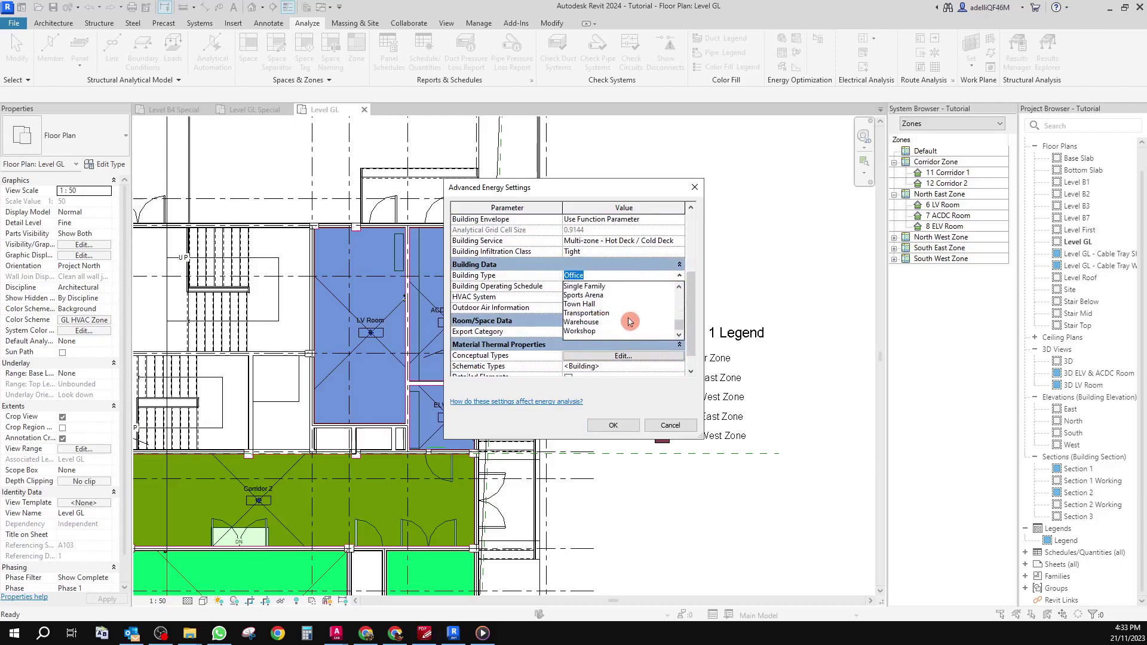
pyautogui.click(587, 325)
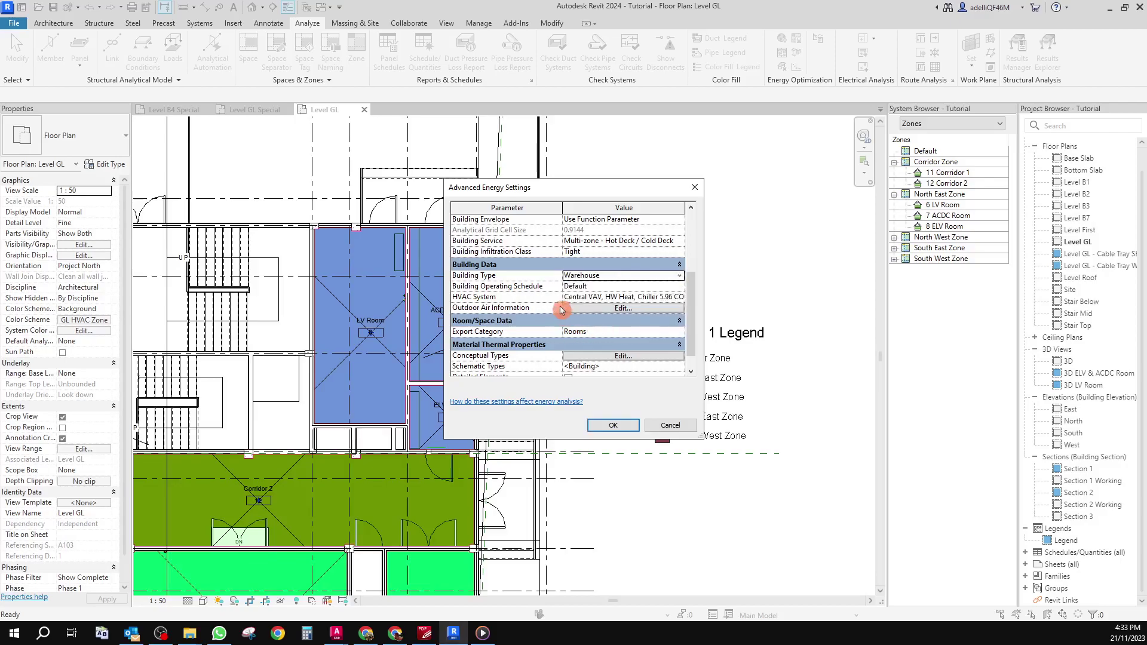
# Set the HVAC System to Underfloor Air Distribution in the building data
pyautogui.click(680, 299)
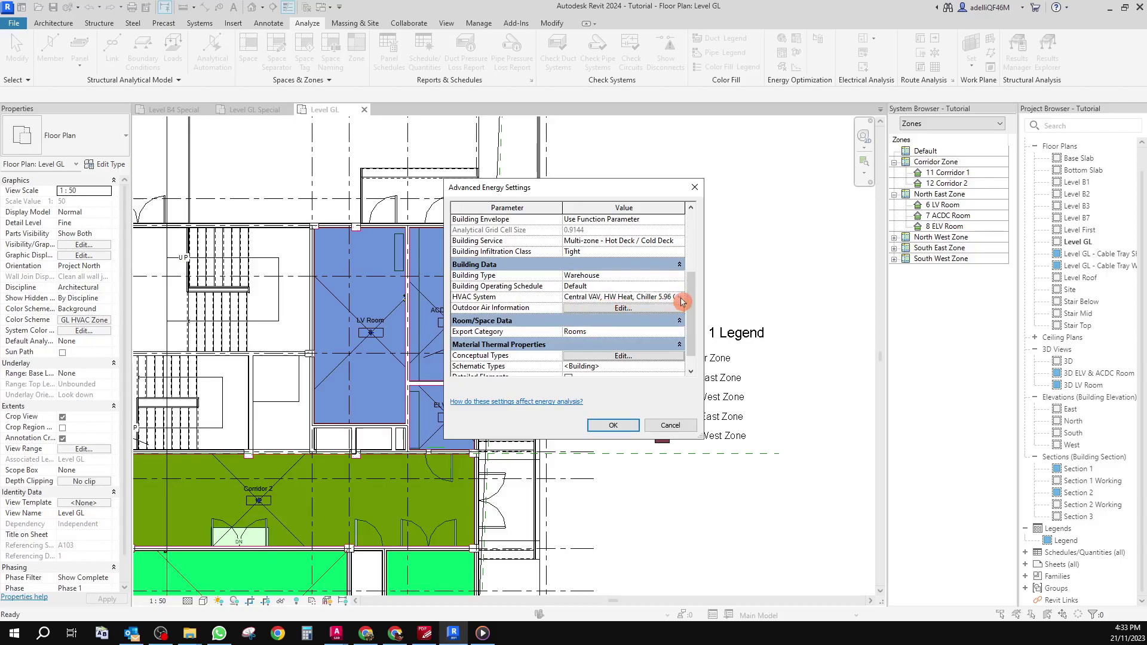
pyautogui.click(679, 297)
pyautogui.scroll(-3, 651, 321)
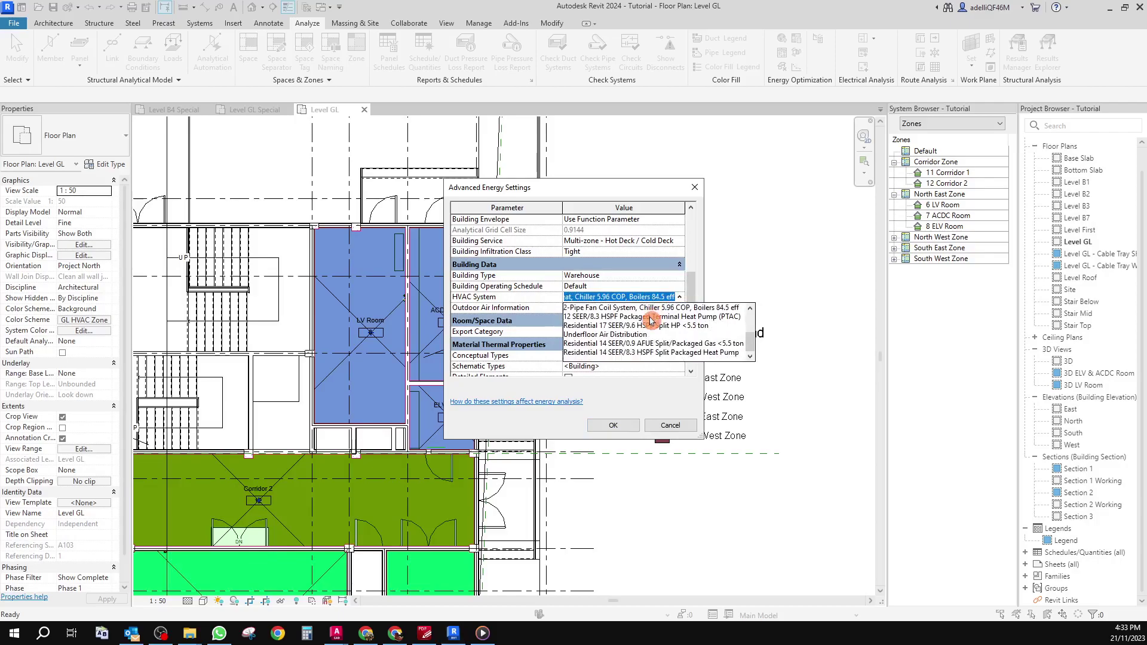
pyautogui.click(589, 334)
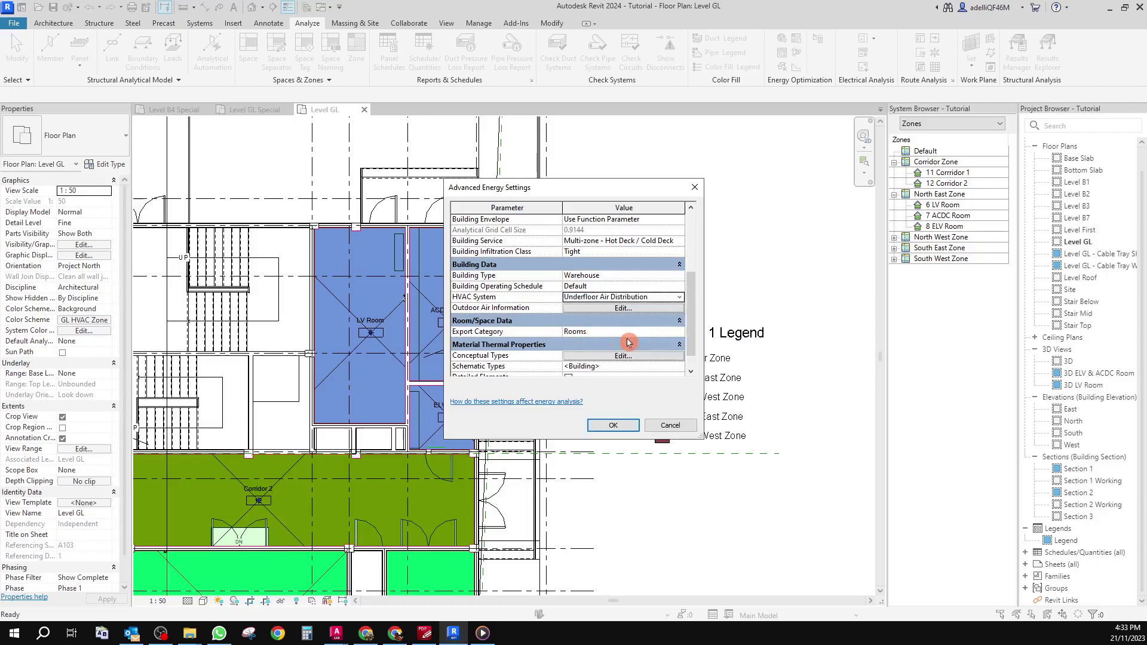
# Set the Export Category of the room/space data to Spaces
pyautogui.scroll(-2, 646, 351)
pyautogui.click(667, 312)
pyautogui.click(679, 310)
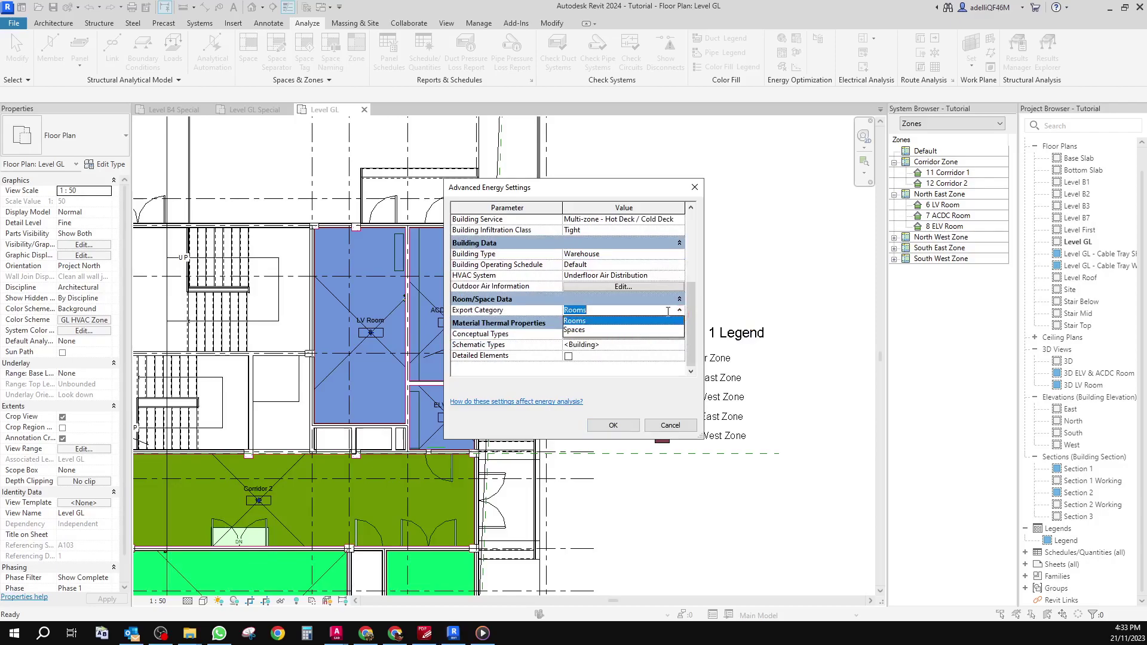
pyautogui.click(578, 332)
# Review the constructions assigned to the conceptual types, accept them and confirm the advanced and main energy settings
pyautogui.click(627, 335)
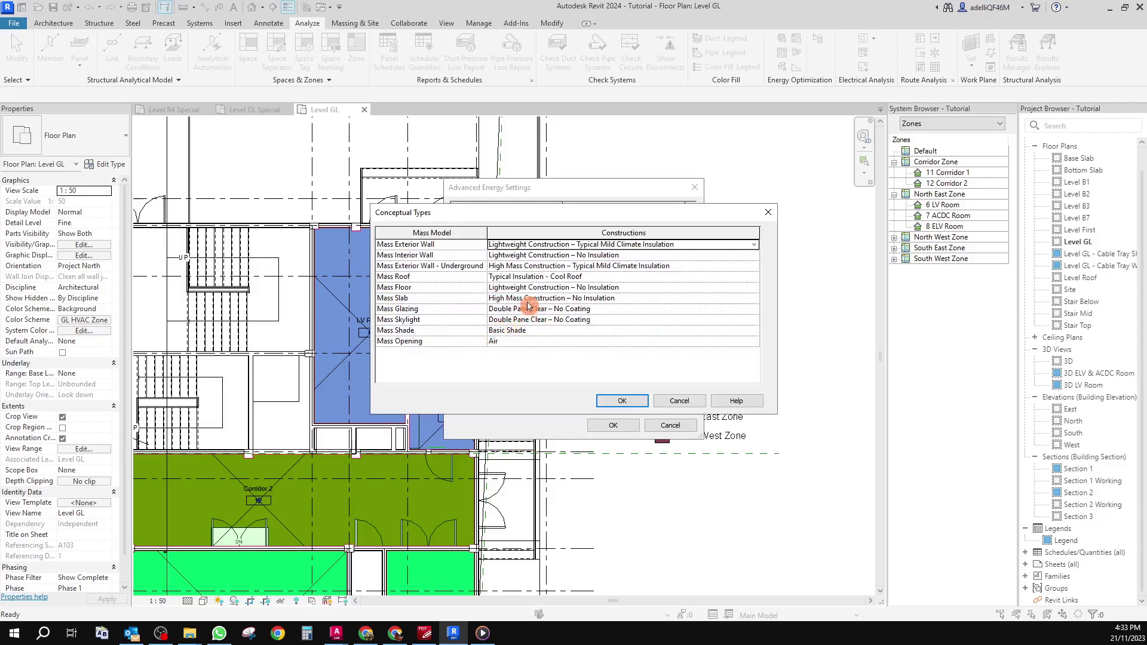
pyautogui.click(622, 402)
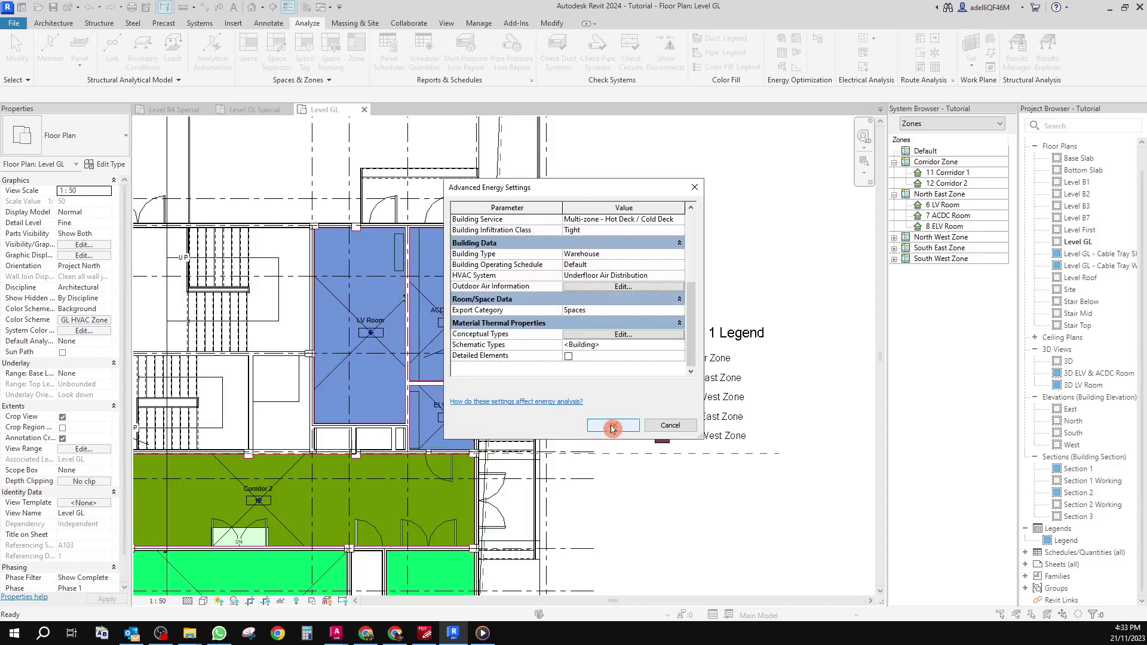
pyautogui.click(614, 425)
pyautogui.click(613, 425)
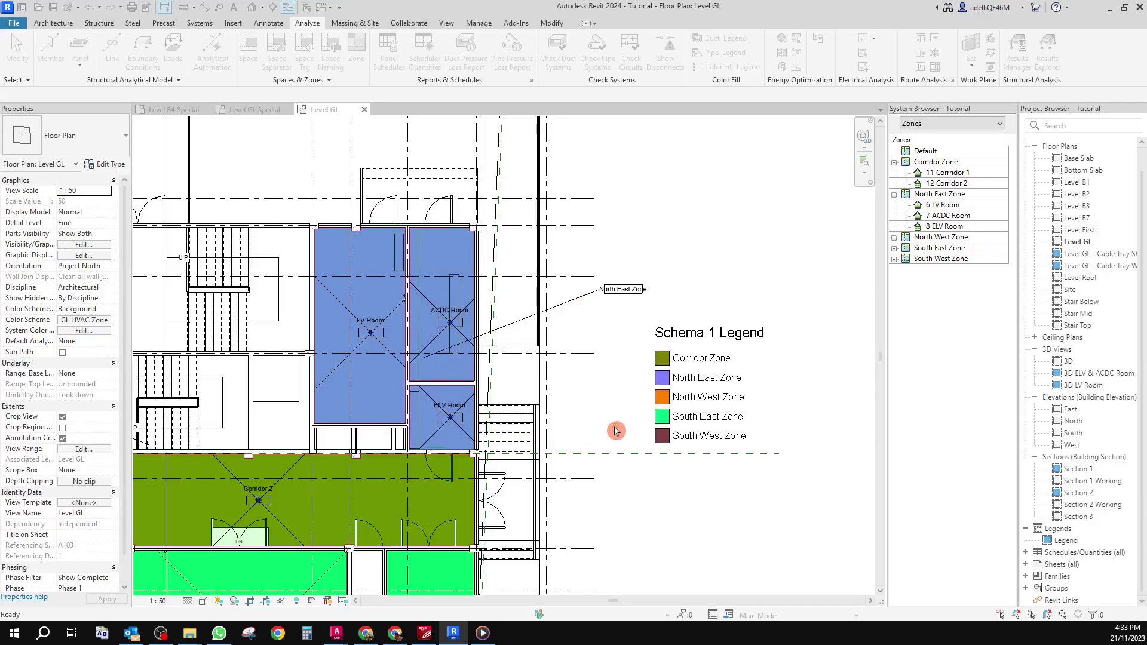
# Look through the REVIT project folder in File Explorer and return to the Level GL plan
pyautogui.moveTo(190, 633)
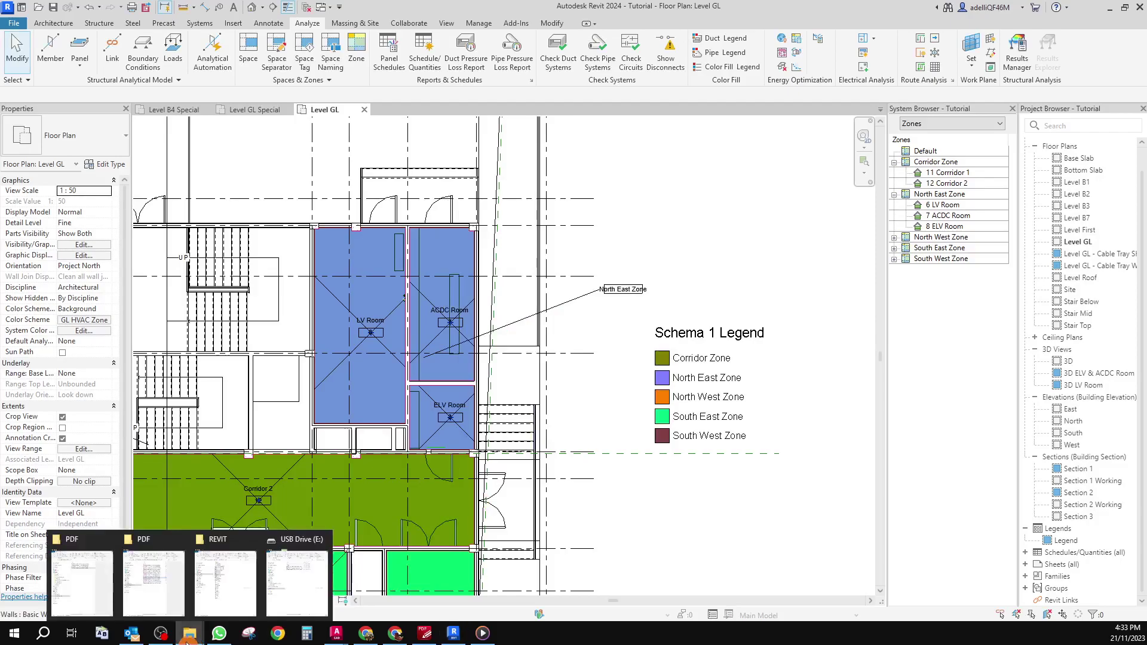
pyautogui.click(220, 545)
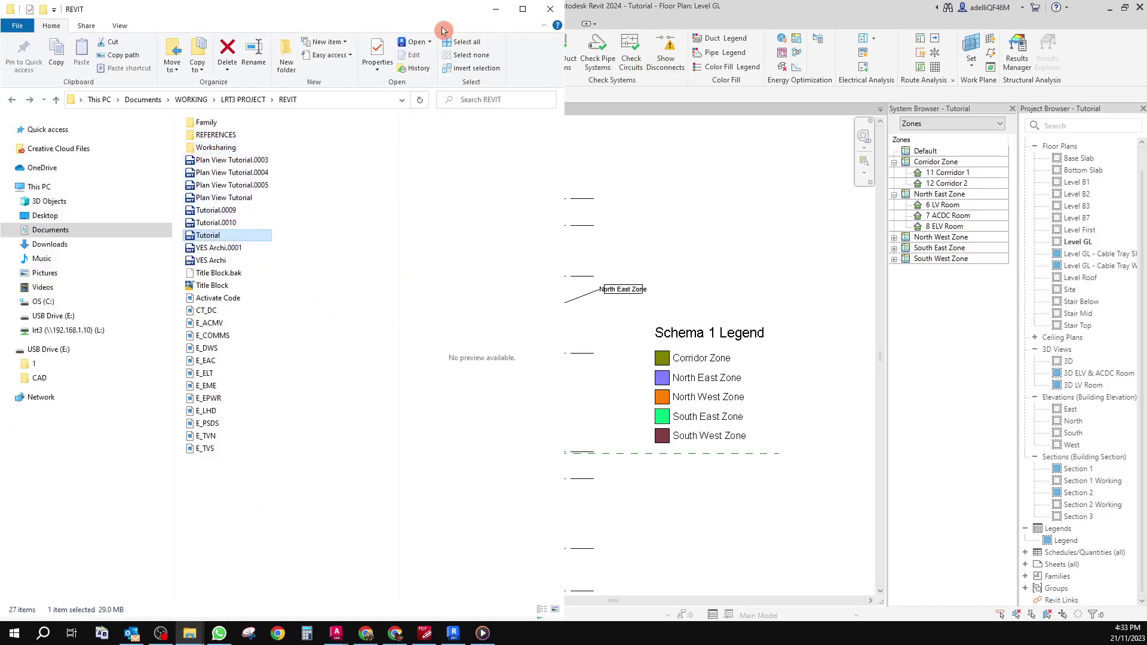
pyautogui.click(495, 9)
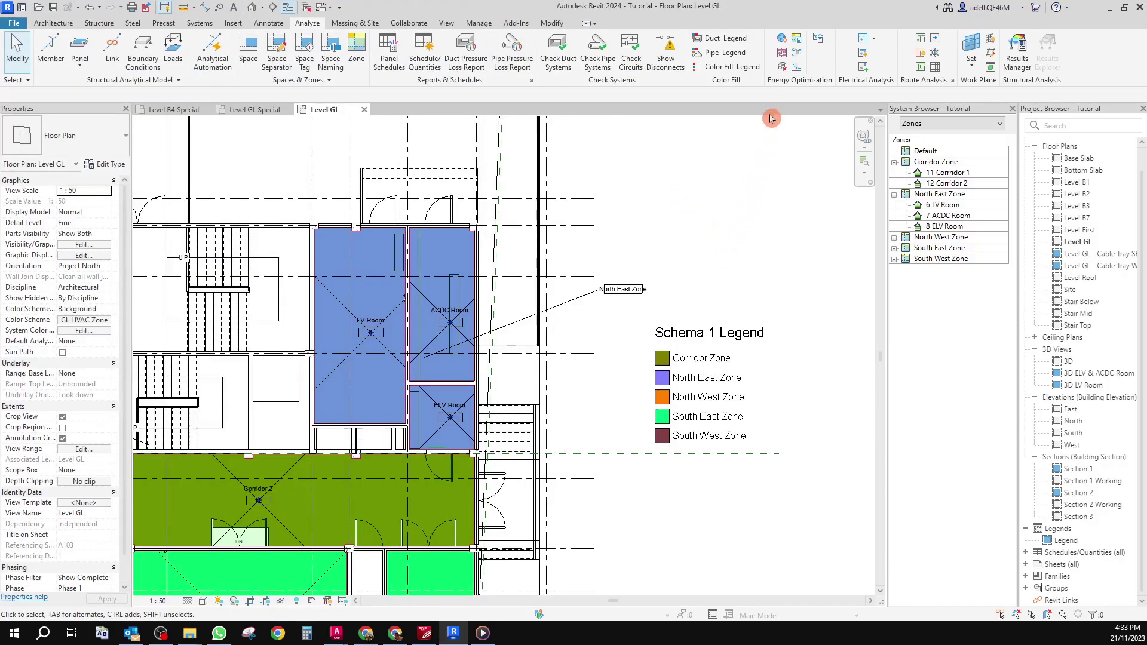
# Generate an updated Energy Analytical Model from the current building model and acknowledge its completion
pyautogui.click(798, 55)
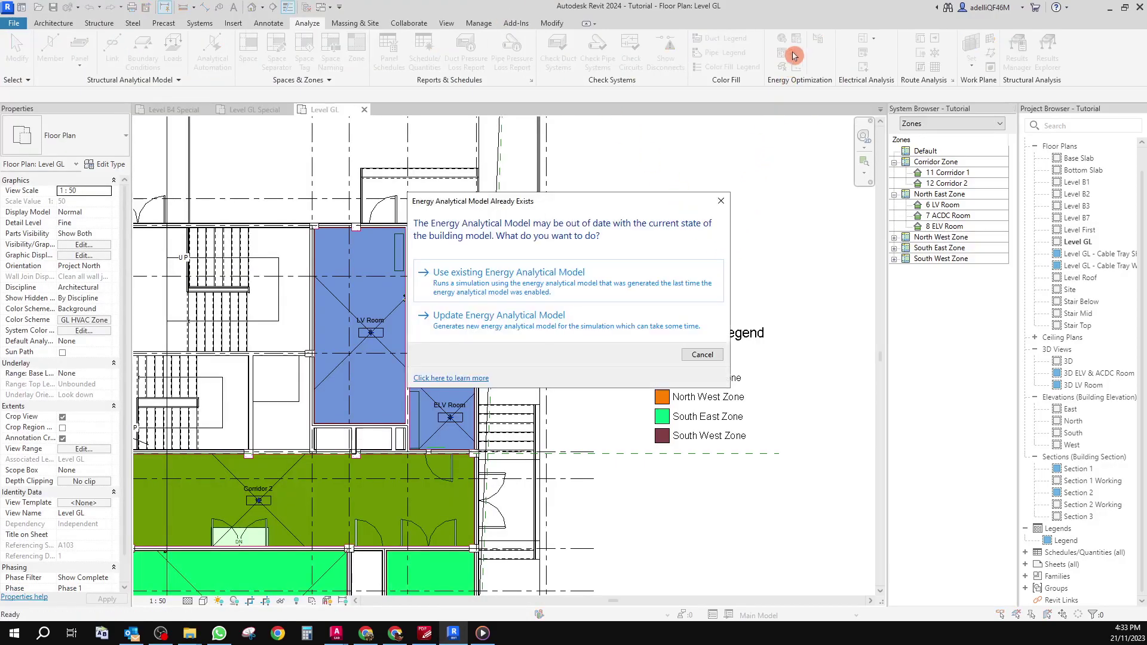
pyautogui.click(488, 328)
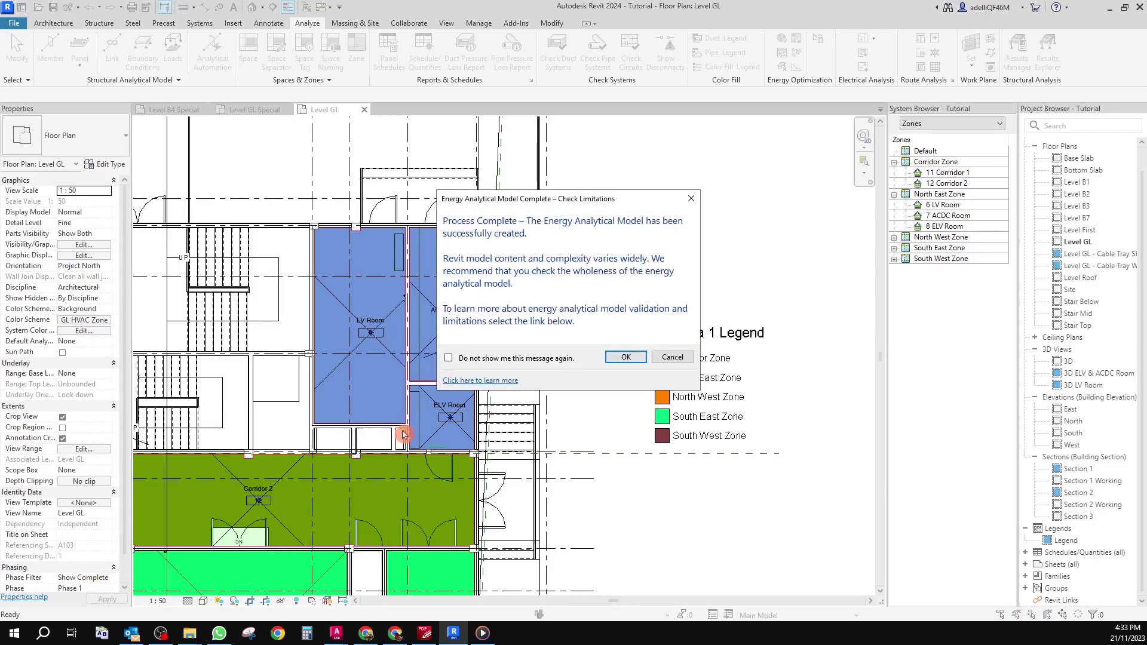
pyautogui.click(624, 357)
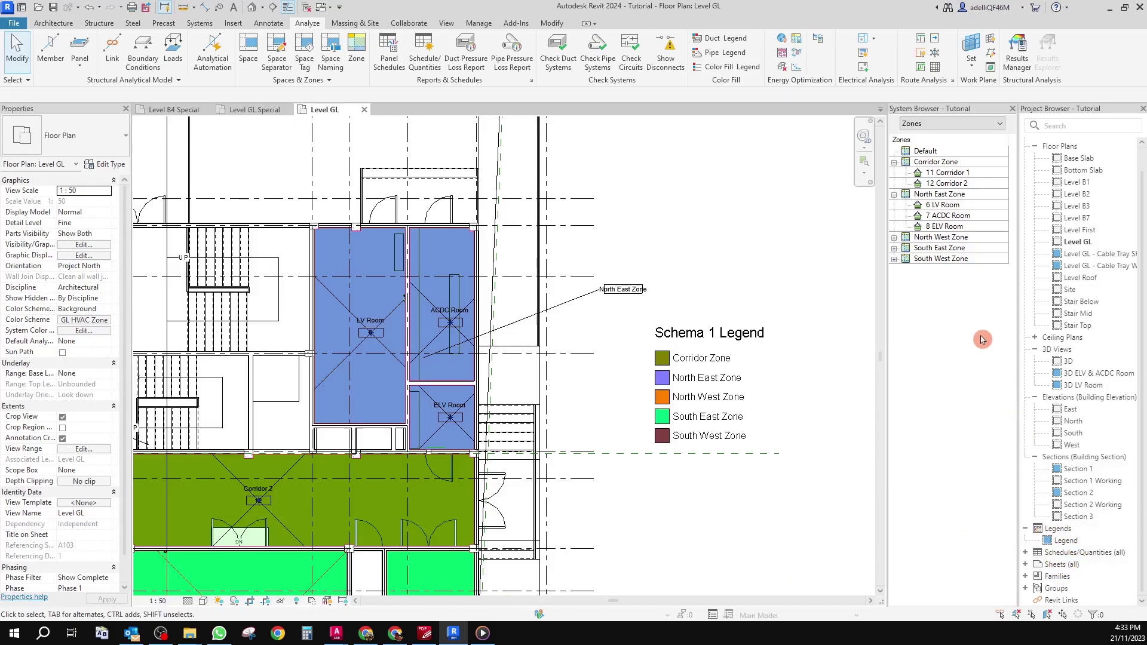
# Run a Systems Analysis with the HVAC Systems Loads and Sizing workflow, keeping the report name Analysis Report, and dismiss the background notice
pyautogui.click(798, 40)
pyautogui.click(586, 288)
pyautogui.click(589, 302)
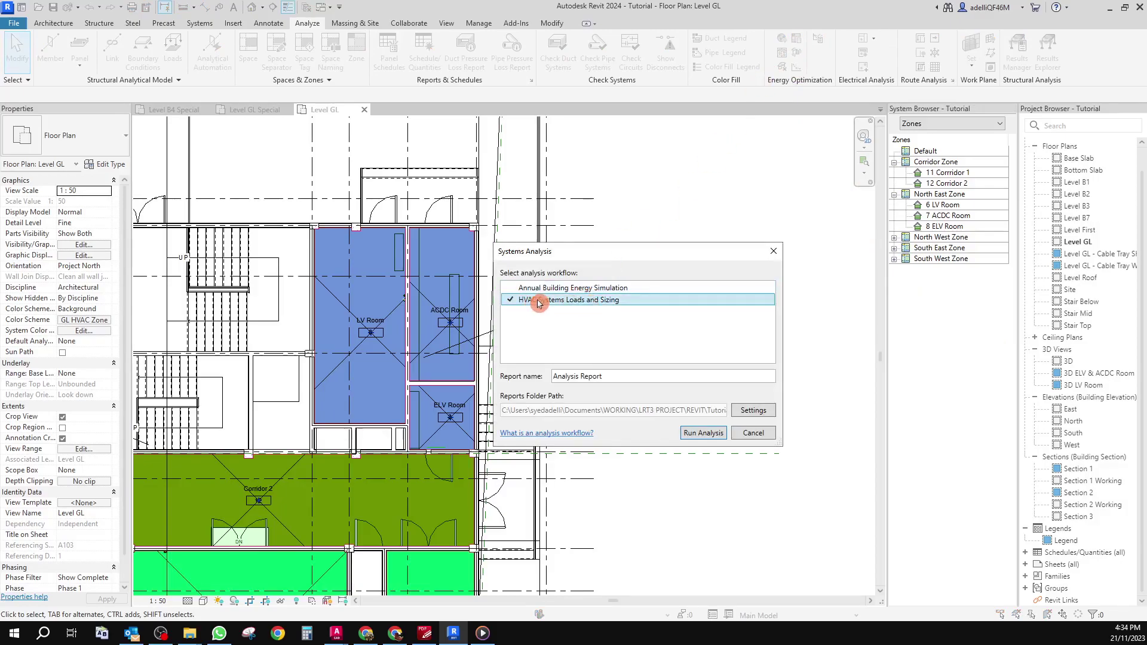
pyautogui.click(702, 433)
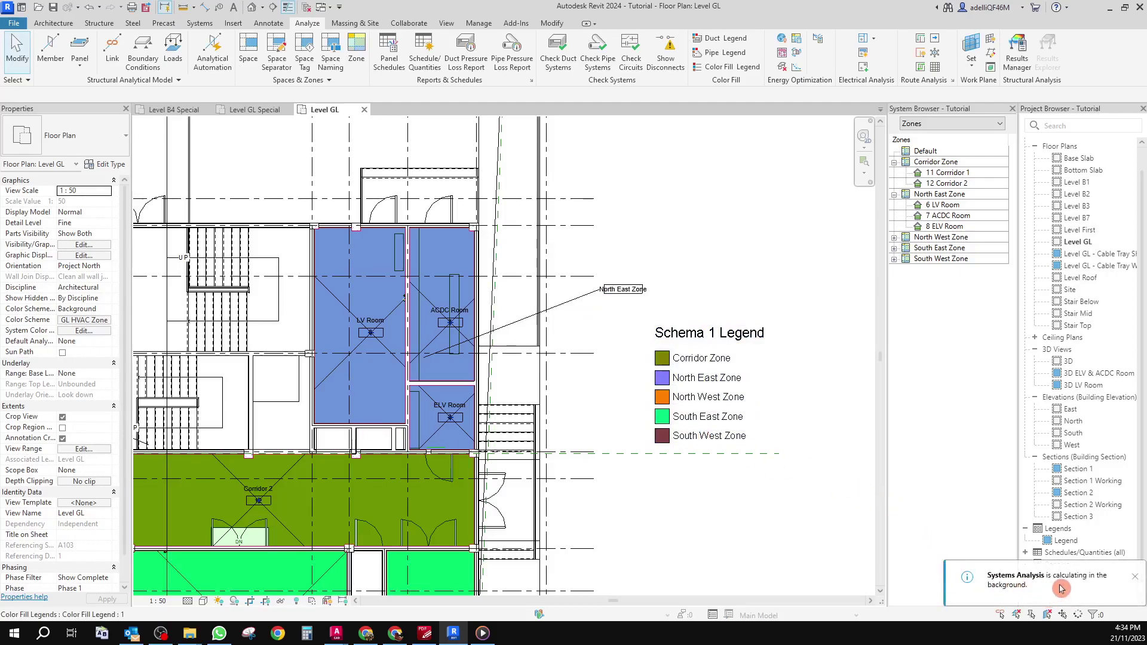
pyautogui.click(1134, 576)
# Open the Analysis Report from the project's analysis reports
pyautogui.scroll(-1, 1071, 586)
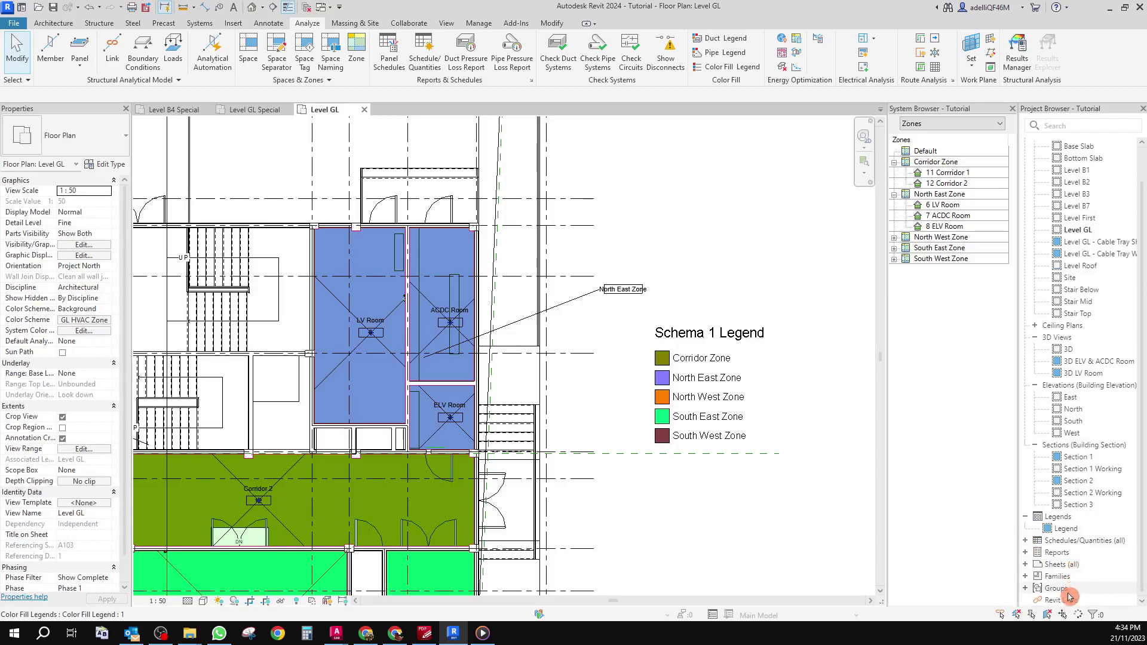
pyautogui.click(1027, 553)
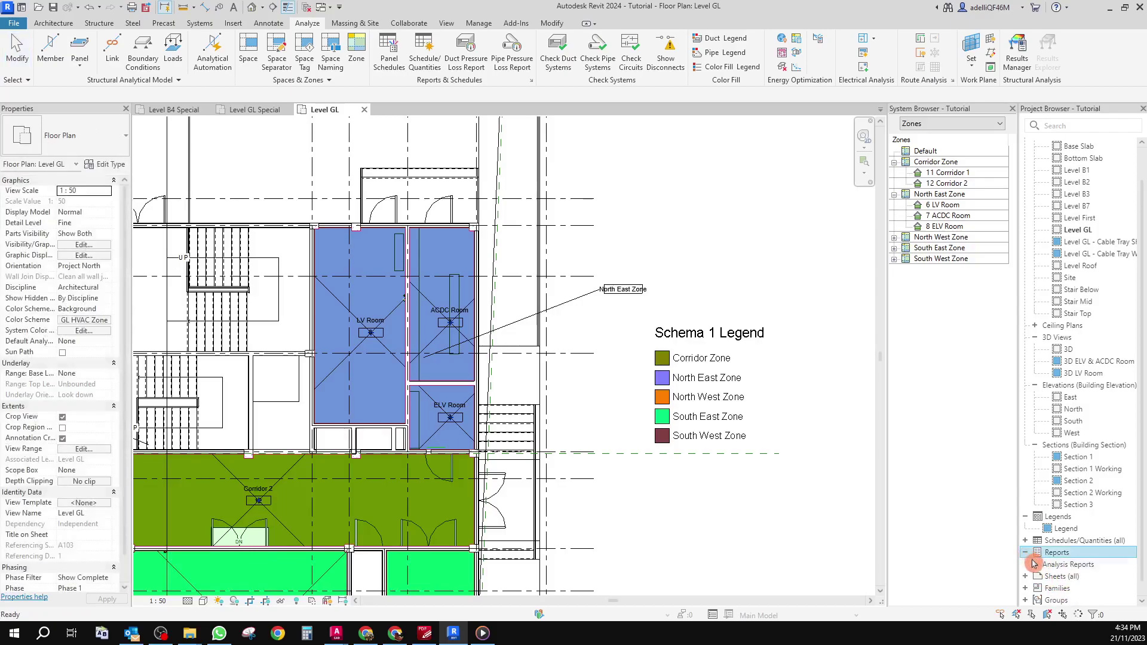
pyautogui.click(1036, 564)
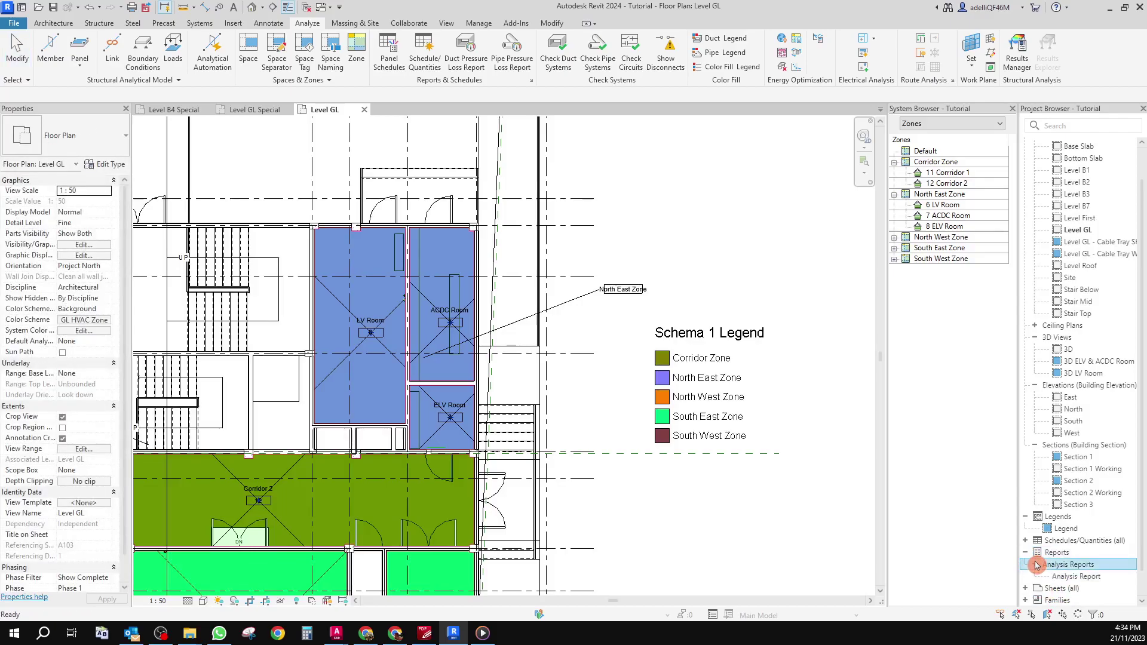
pyautogui.click(1071, 578)
pyautogui.doubleClick(1072, 579)
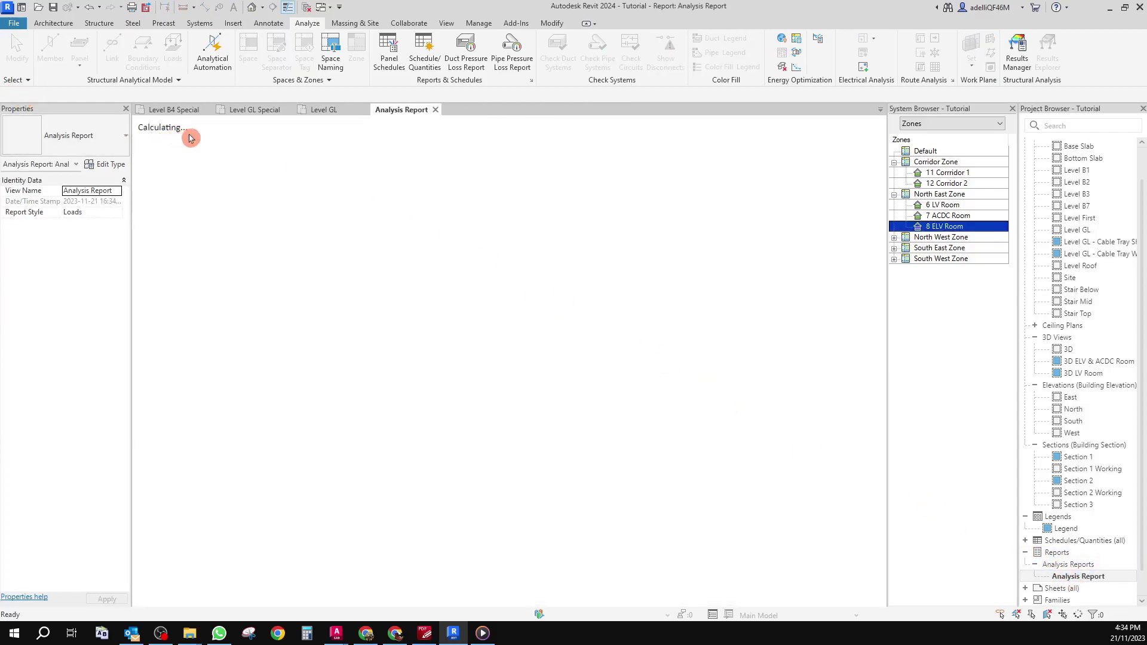
# Check the Tutorial_Reports folder inside the REVIT project folder in File Explorer and return to Revit's Analysis Report
pyautogui.moveTo(190, 637)
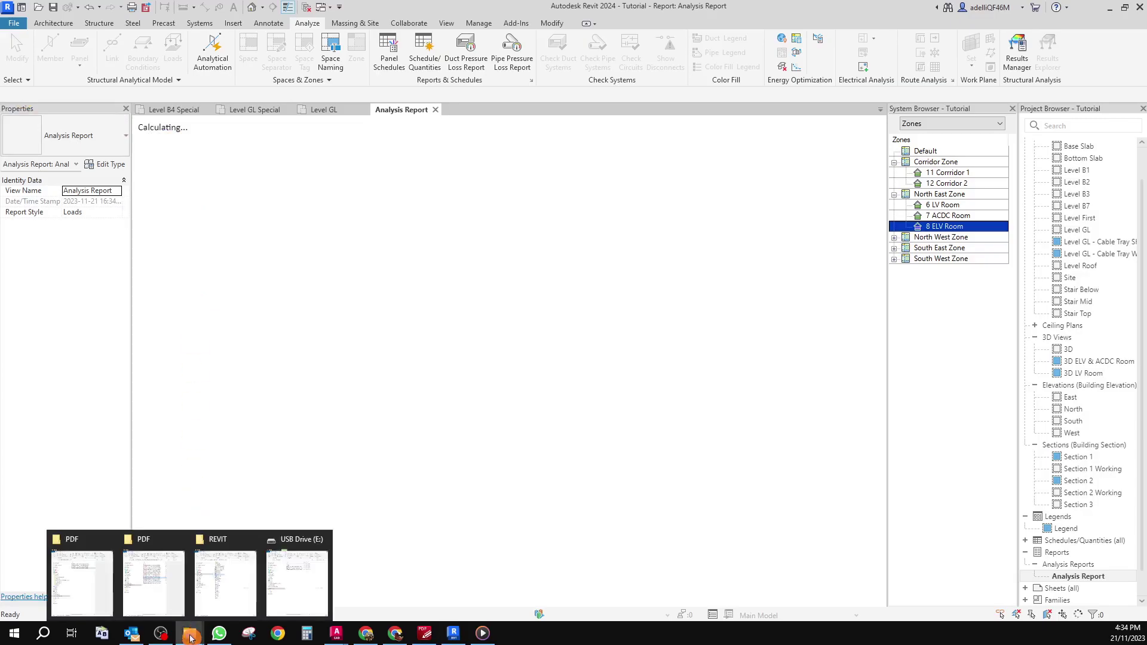
pyautogui.click(227, 542)
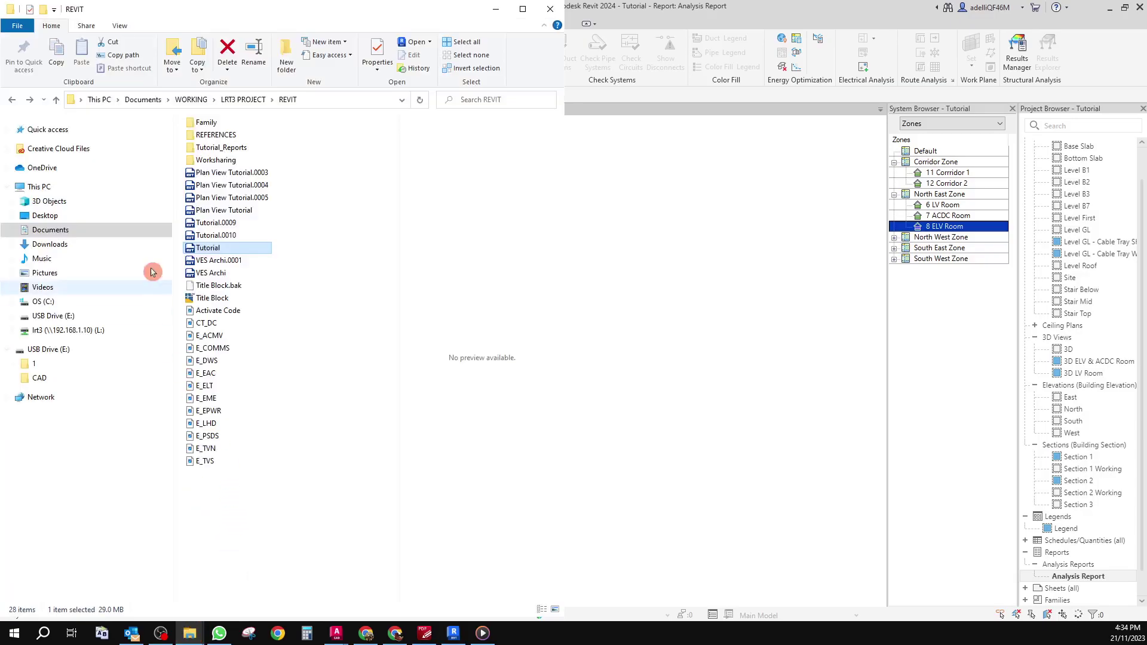
pyautogui.doubleClick(231, 148)
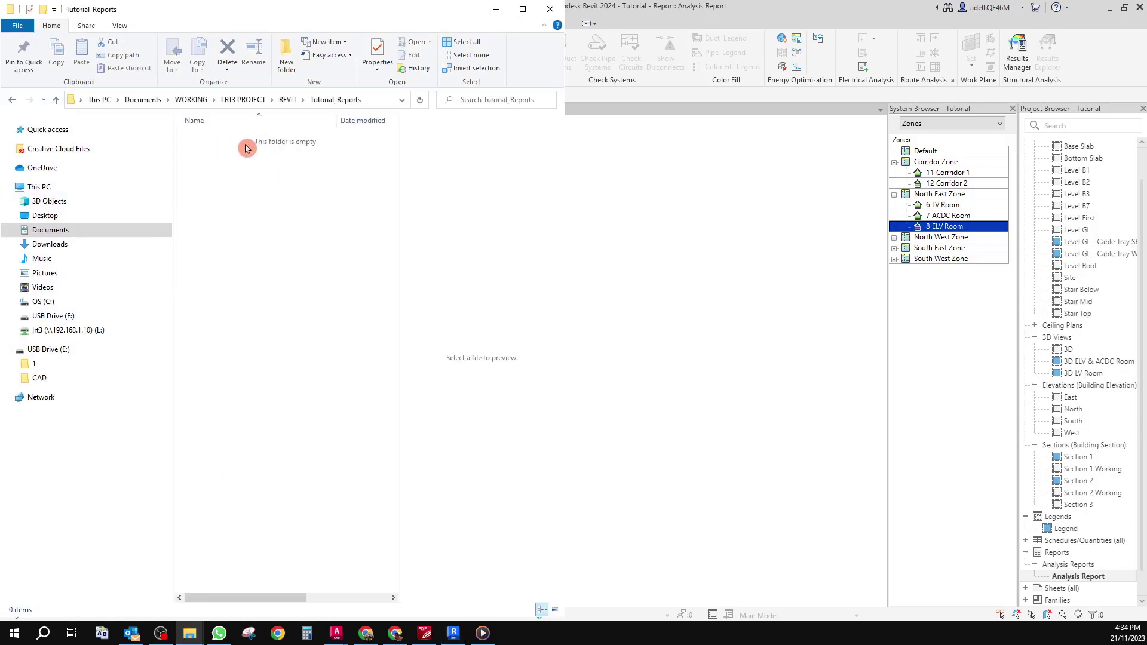
pyautogui.click(499, 12)
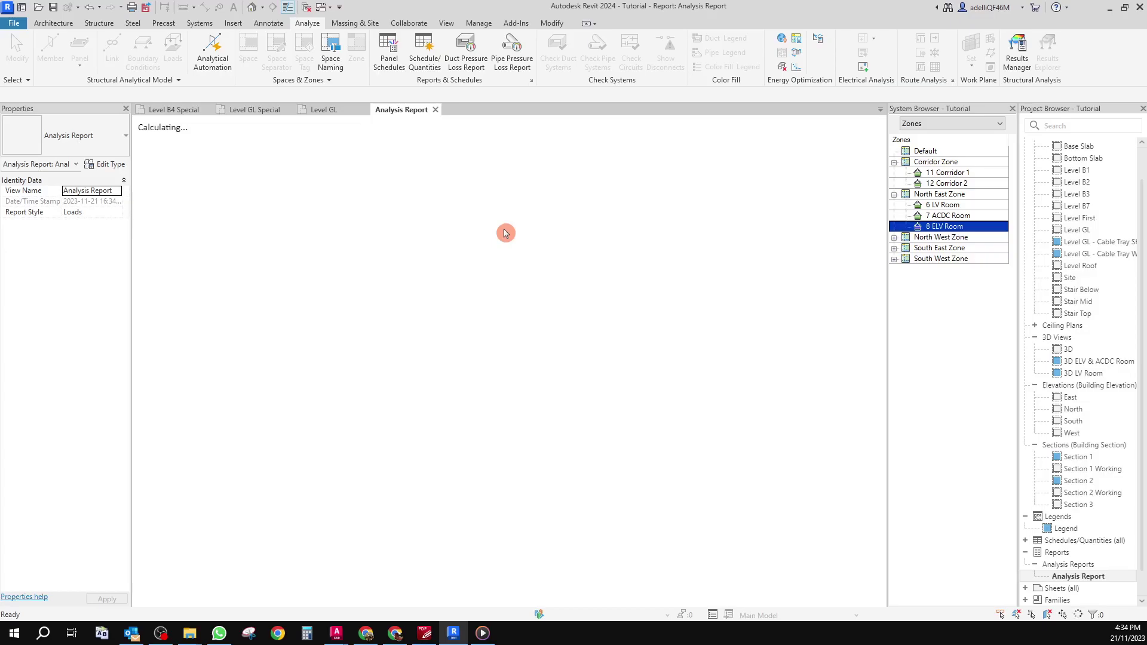
# Inspect the available types in the Analysis Report's type properties and leave them without making changes
pyautogui.click(112, 166)
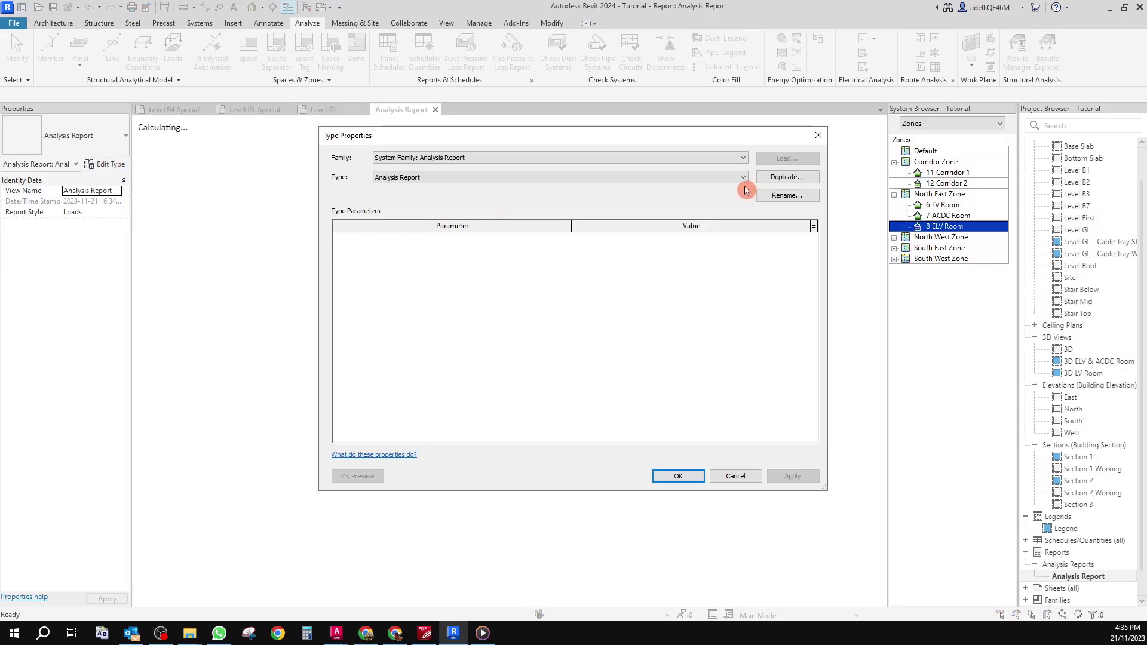
pyautogui.click(683, 182)
pyautogui.click(684, 183)
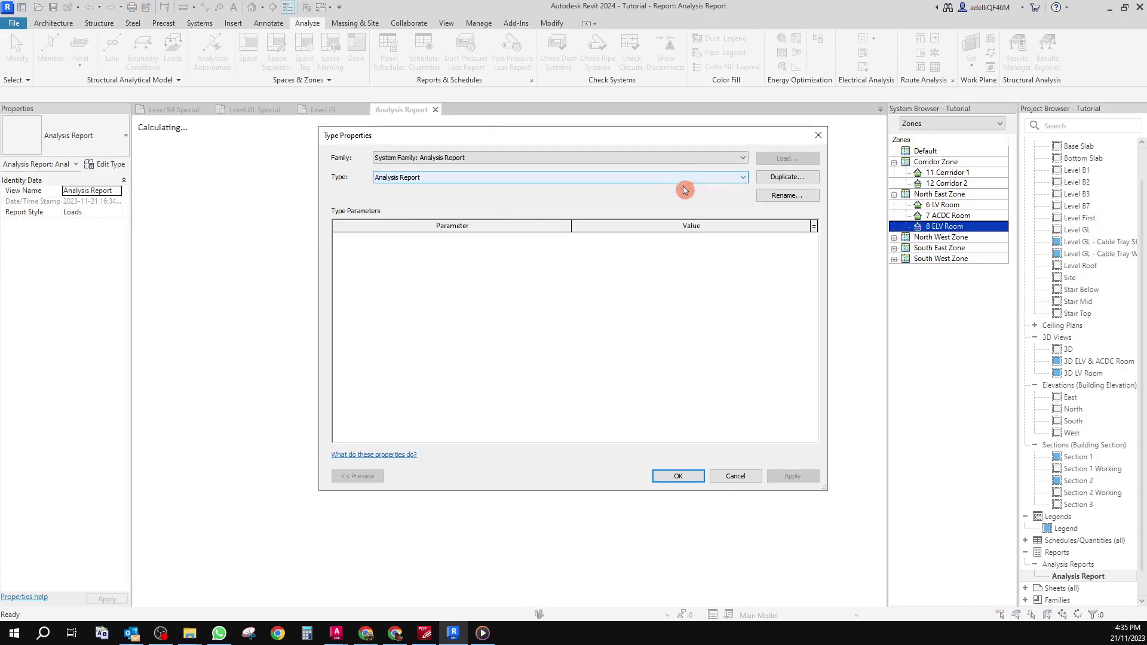
pyautogui.click(735, 481)
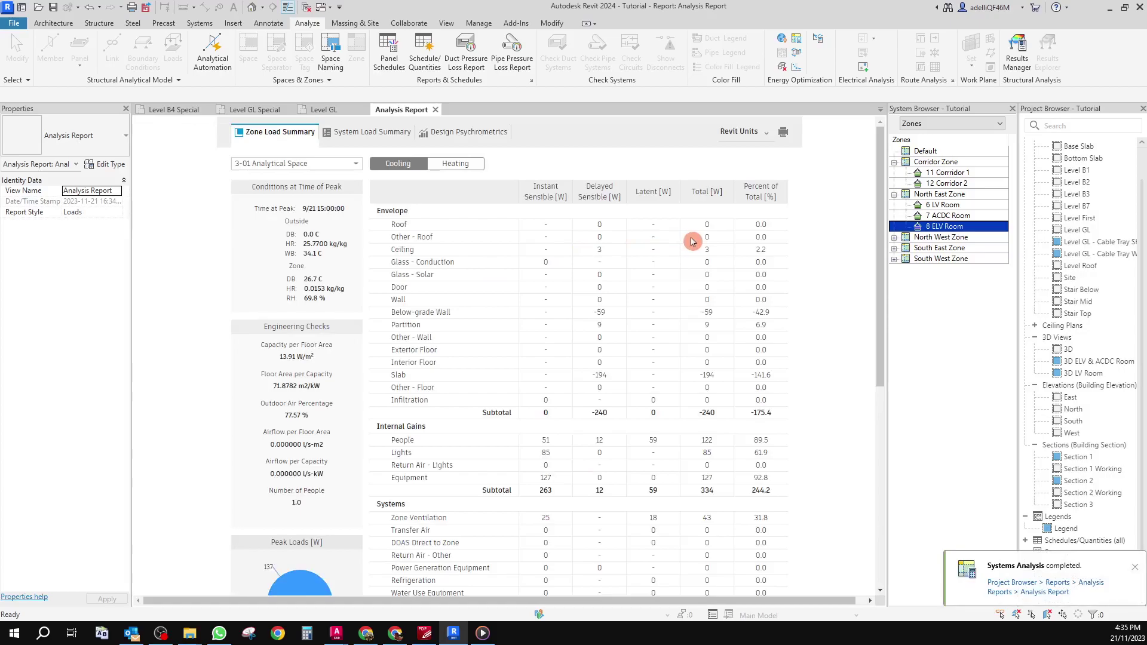
# Review the zone cooling load summary for 3-01 Analytical Space and for 8 ELV Room
pyautogui.scroll(-6, 714, 266)
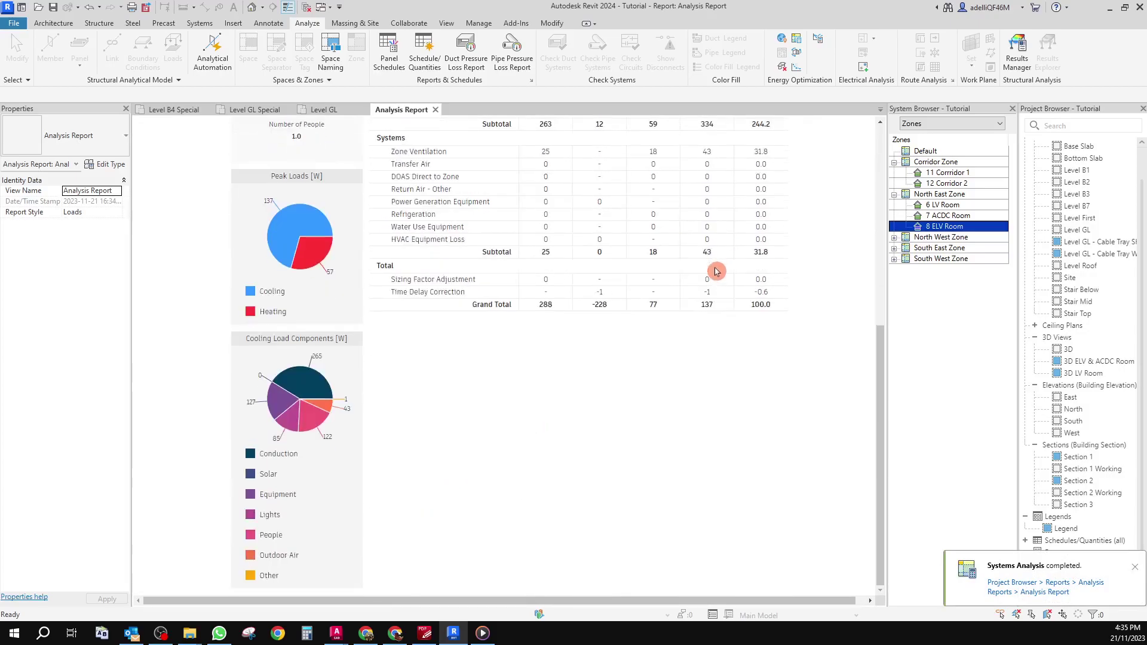
pyautogui.scroll(6, 716, 271)
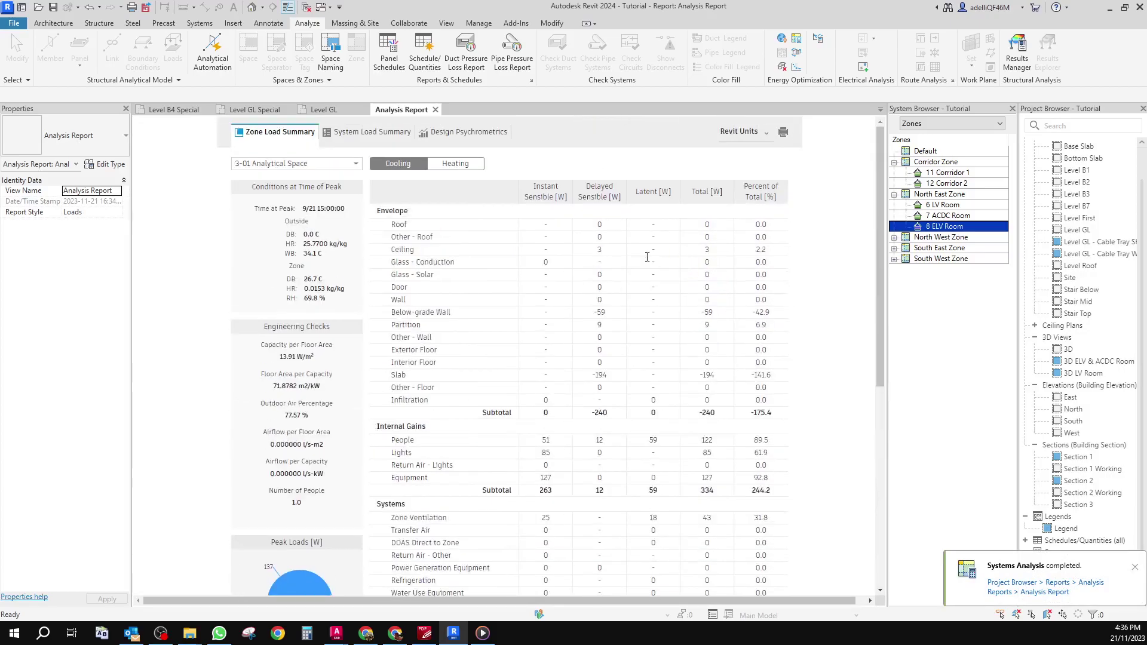
pyautogui.click(323, 167)
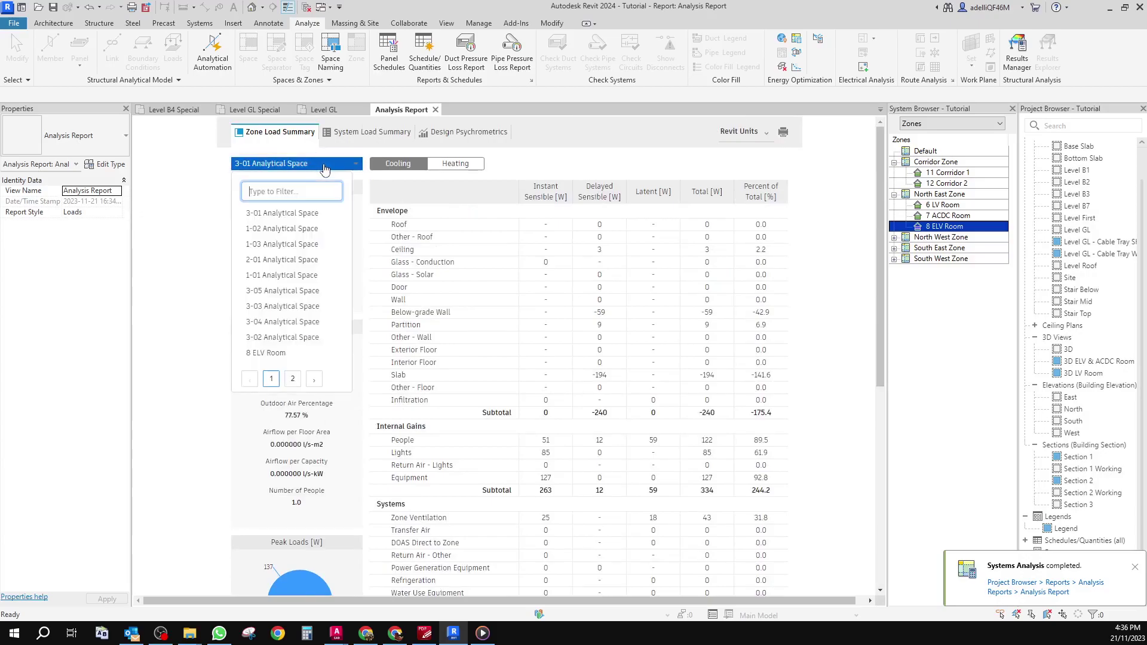
pyautogui.click(268, 354)
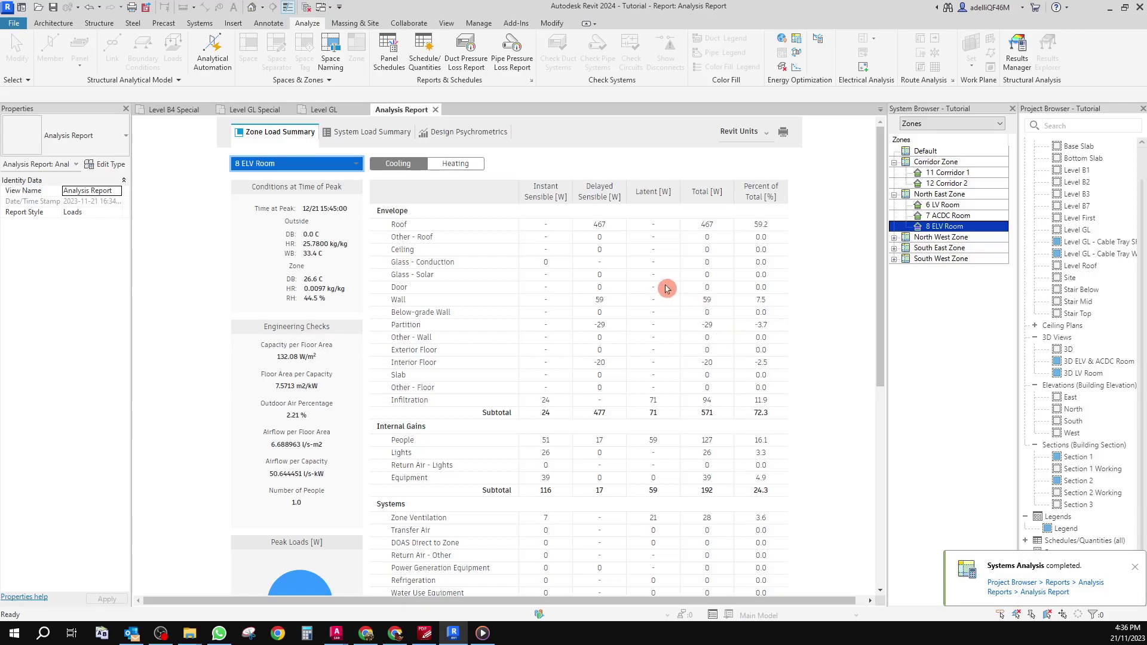
pyautogui.scroll(-5, 666, 288)
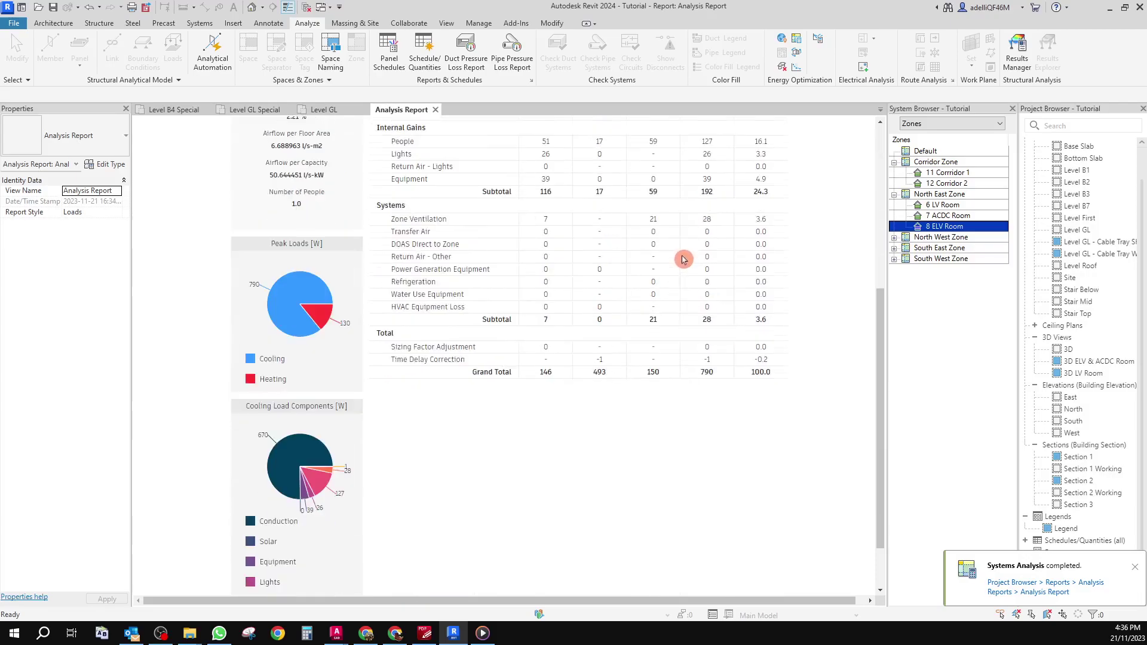
pyautogui.scroll(-3, 684, 259)
pyautogui.scroll(8, 680, 269)
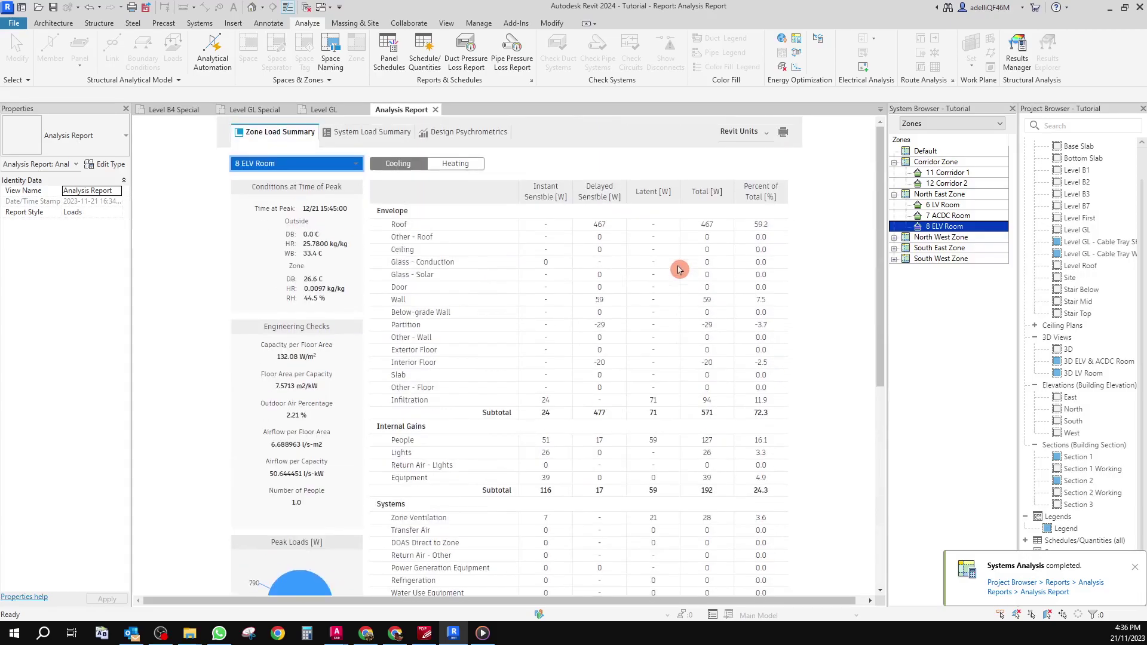
# Show the zone load summary for 7 ACDC Room and read through its cooling load components
pyautogui.click(310, 167)
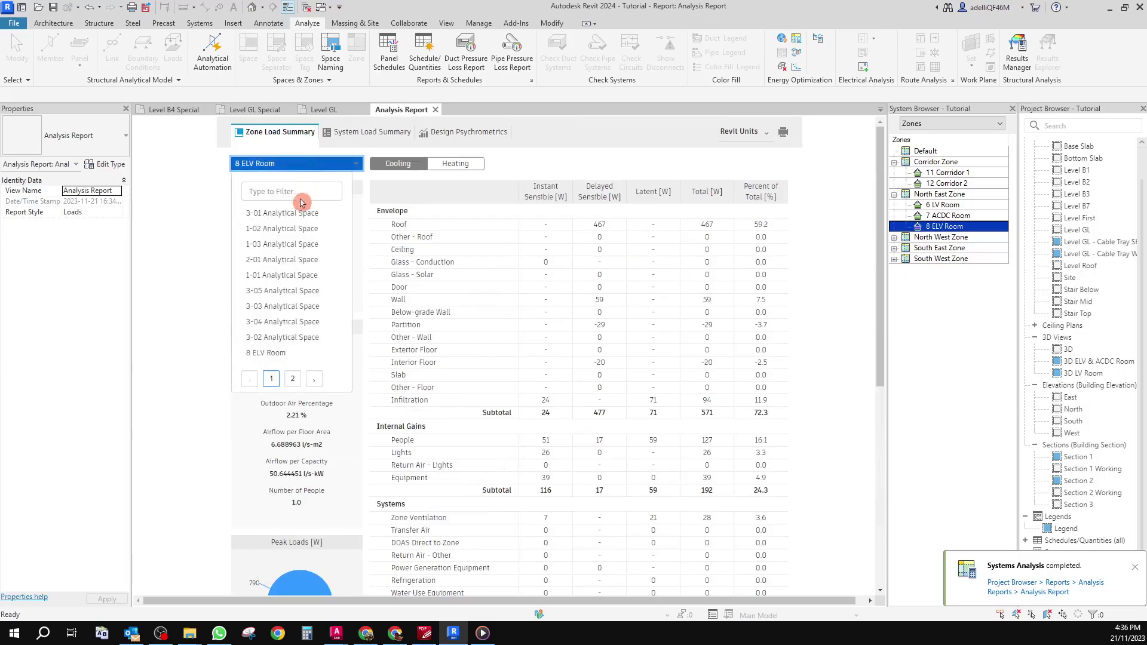
pyautogui.click(293, 380)
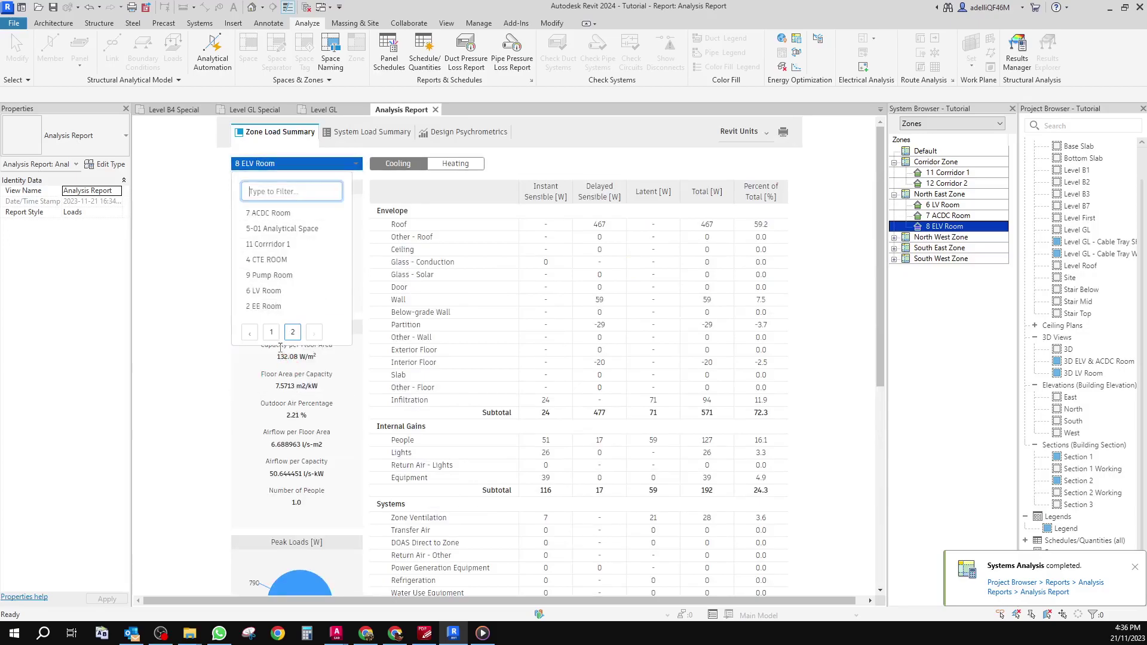
pyautogui.click(270, 213)
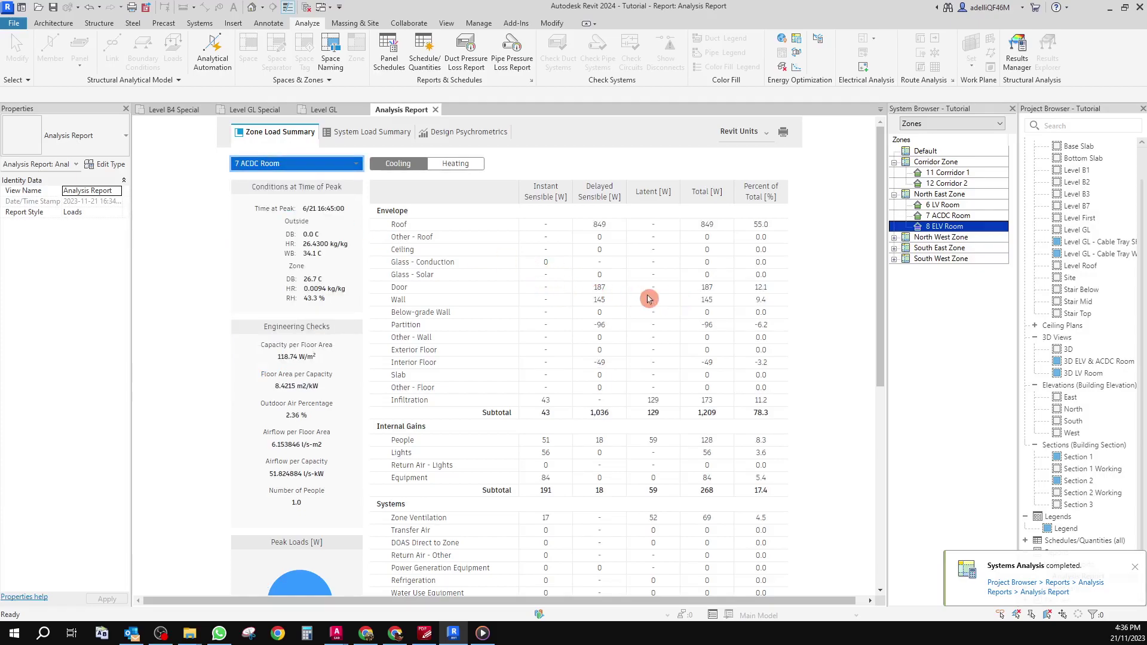
pyautogui.scroll(-4, 711, 316)
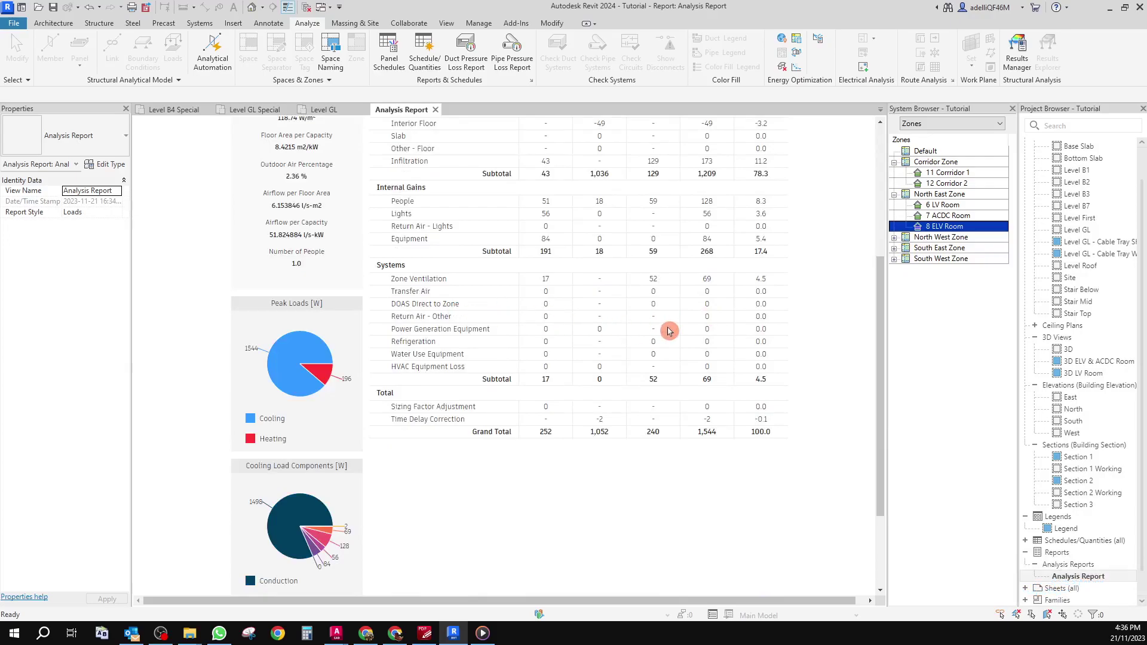
pyautogui.scroll(4, 673, 376)
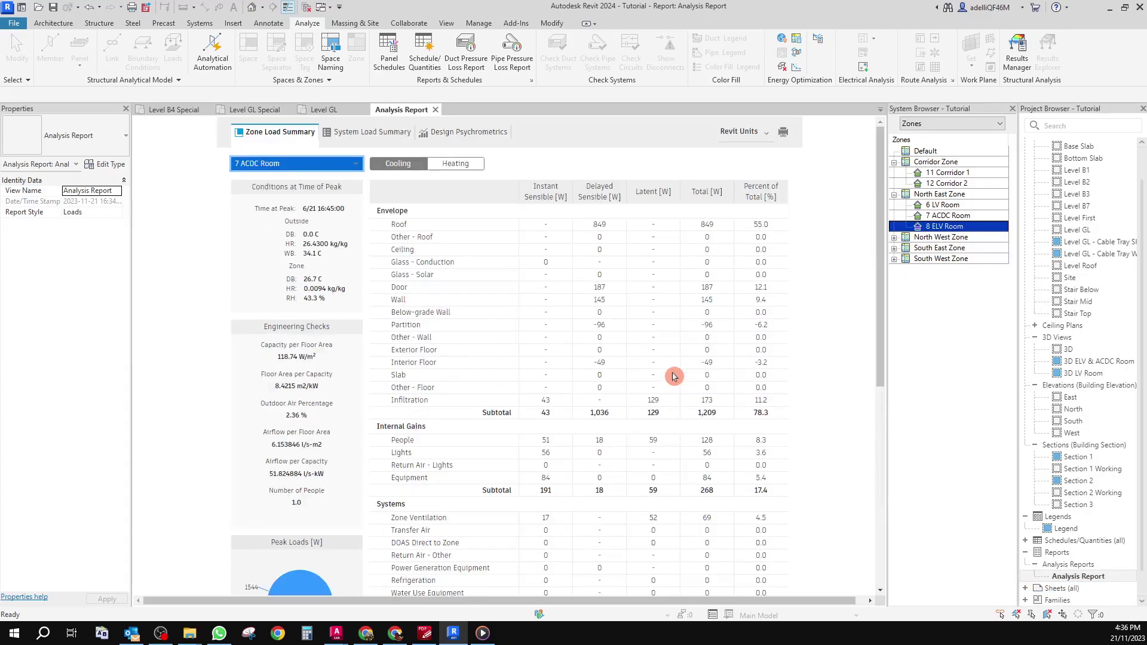
# Set the Report Style to Detailed and browse the detailed report as far as its table of contents
pyautogui.click(116, 219)
pyautogui.click(96, 233)
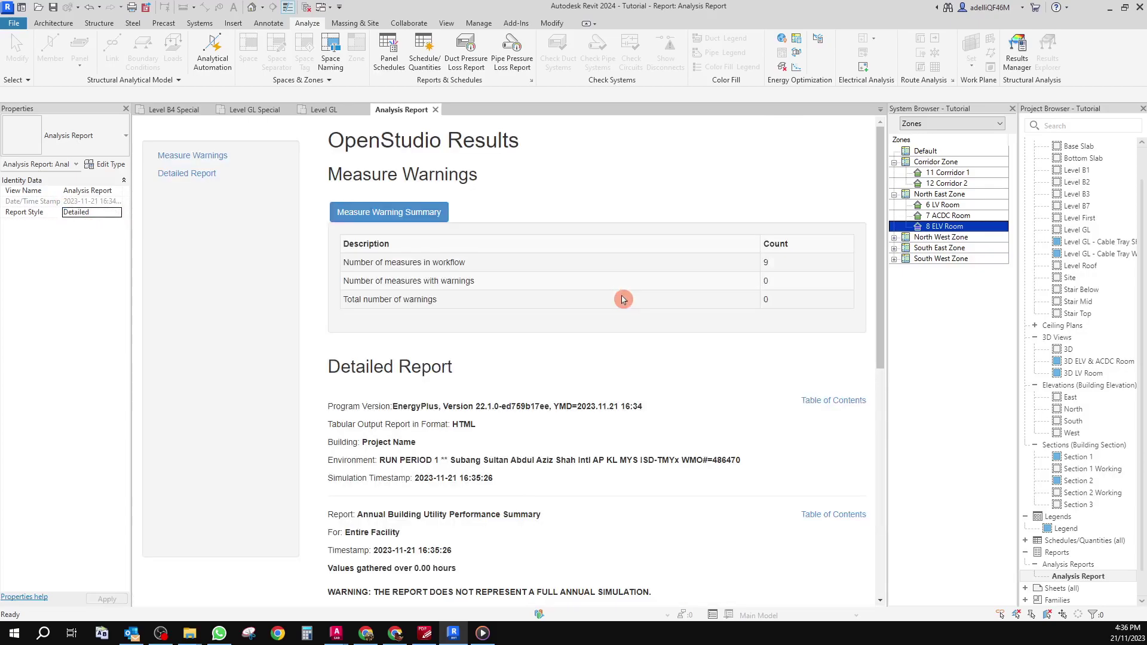
pyautogui.scroll(-10, 617, 357)
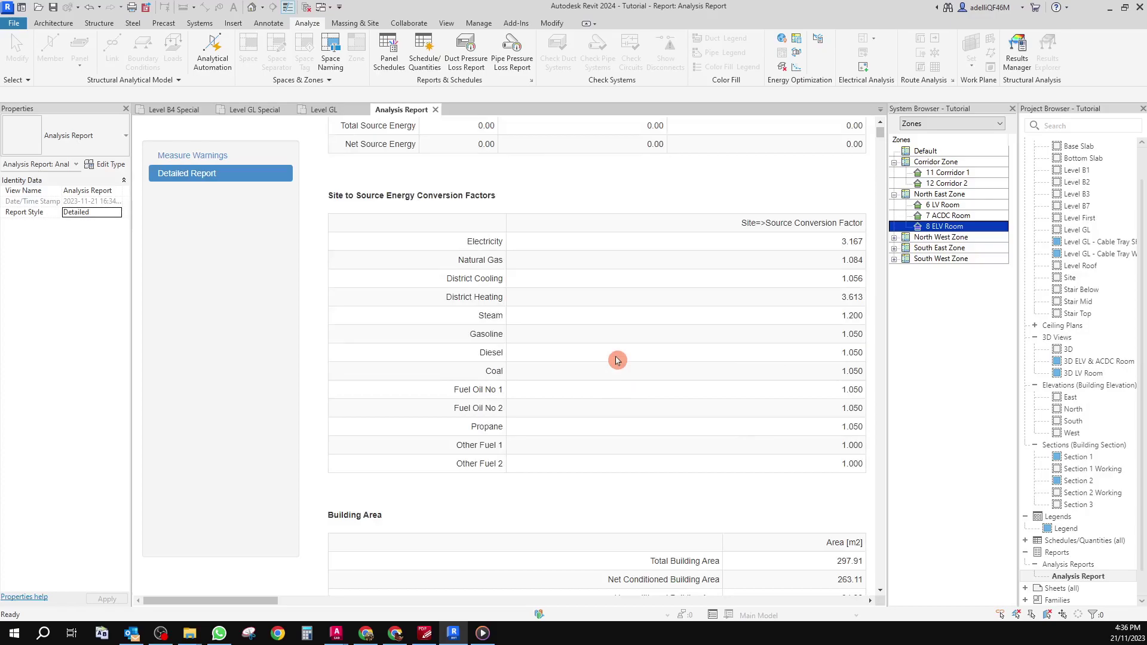
pyautogui.scroll(-15, 617, 358)
pyautogui.scroll(-20, 617, 362)
pyautogui.scroll(-15, 621, 363)
pyautogui.scroll(5, 643, 362)
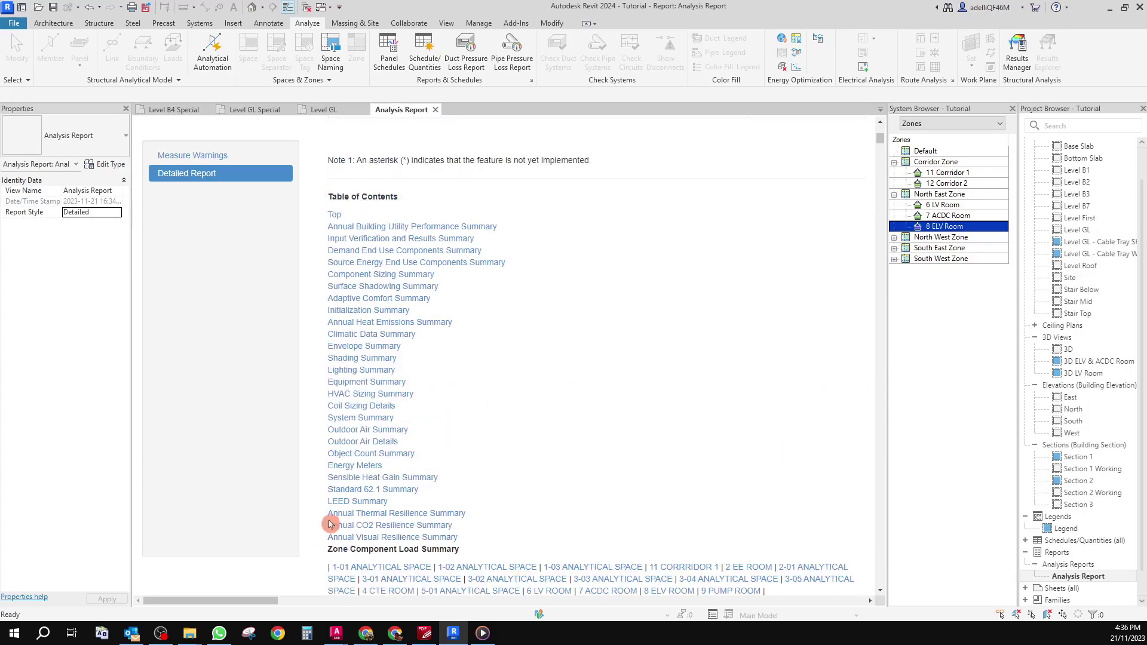
# Examine the Annual CO2 Resilience Summary and the zone sensible cooling table of the HVAC Sizing Summary
pyautogui.click(364, 526)
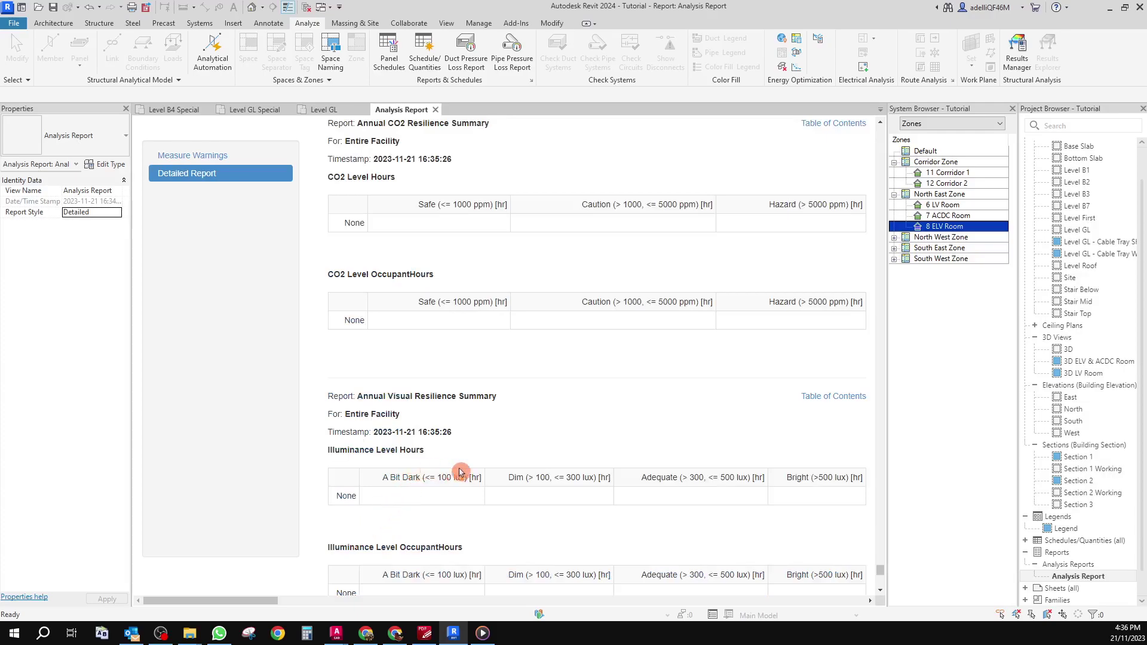
pyautogui.click(840, 398)
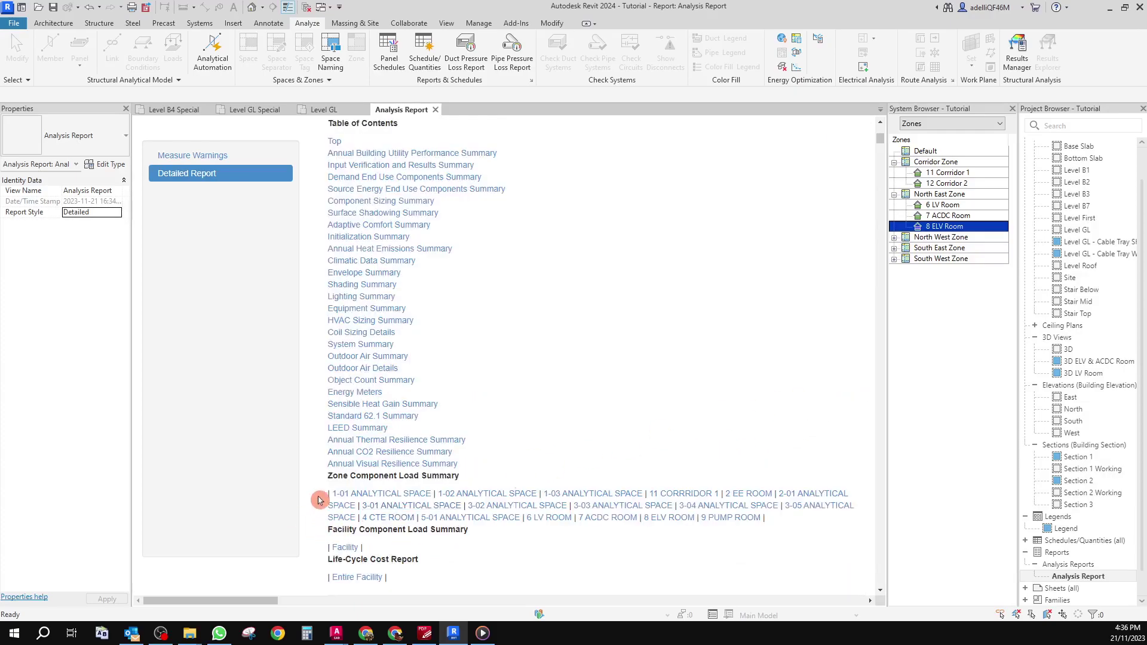
pyautogui.click(354, 322)
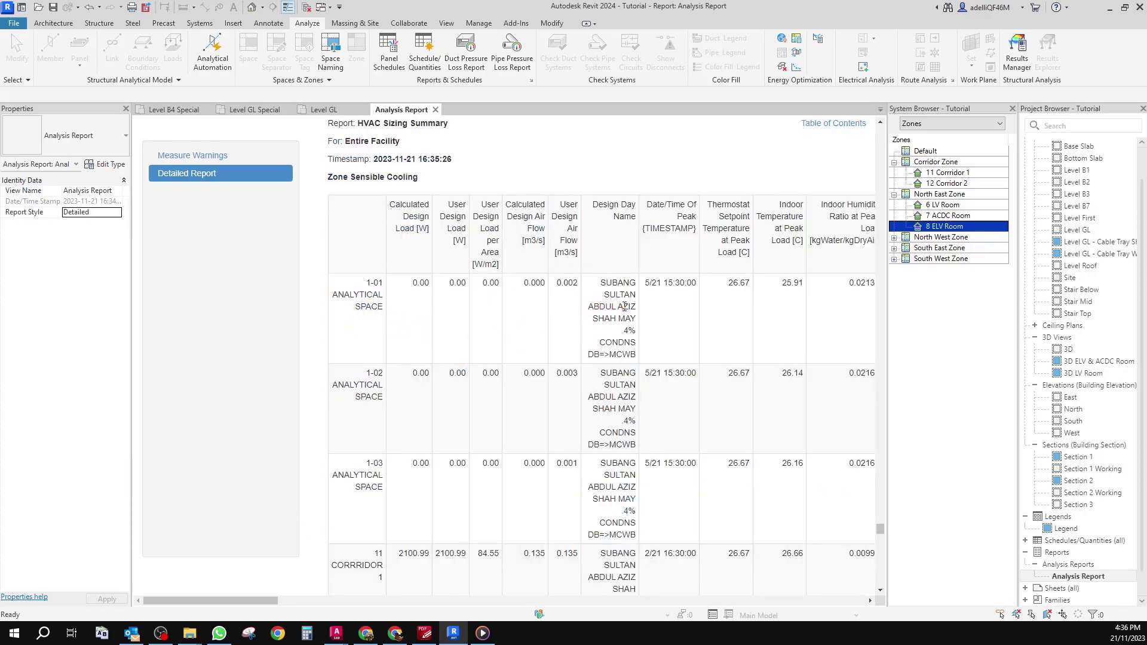
pyautogui.scroll(-3, 650, 329)
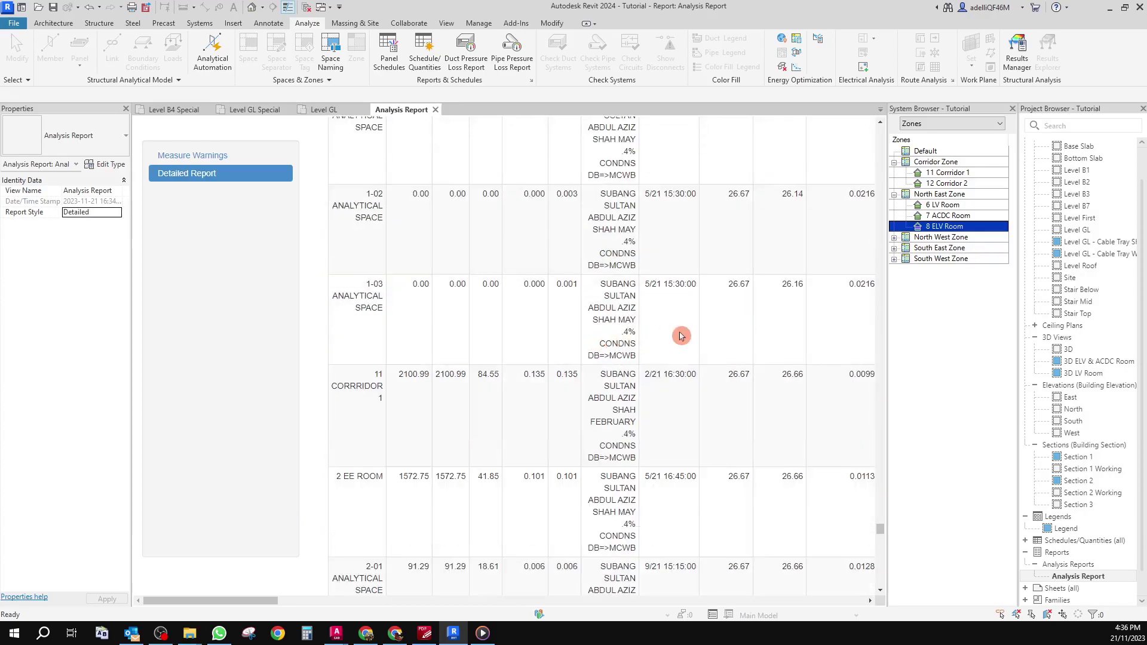
pyautogui.scroll(-6, 679, 336)
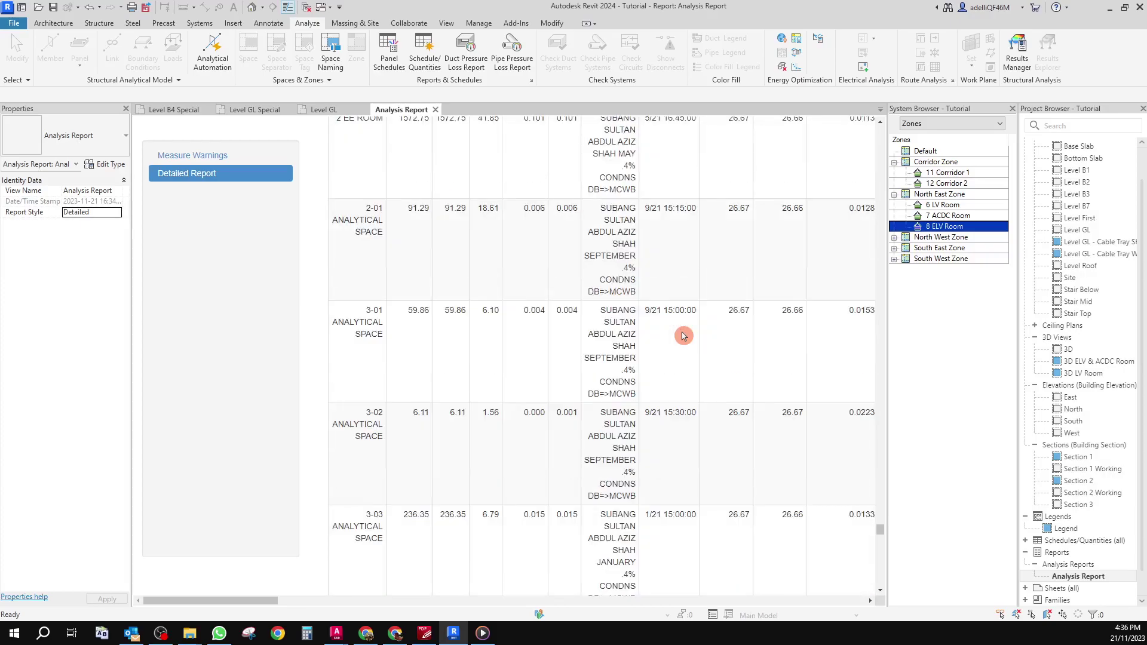
# Return to the detailed report's table of contents, then switch to File Explorer and show the Tutorial_Reports folder
pyautogui.scroll(13, 683, 336)
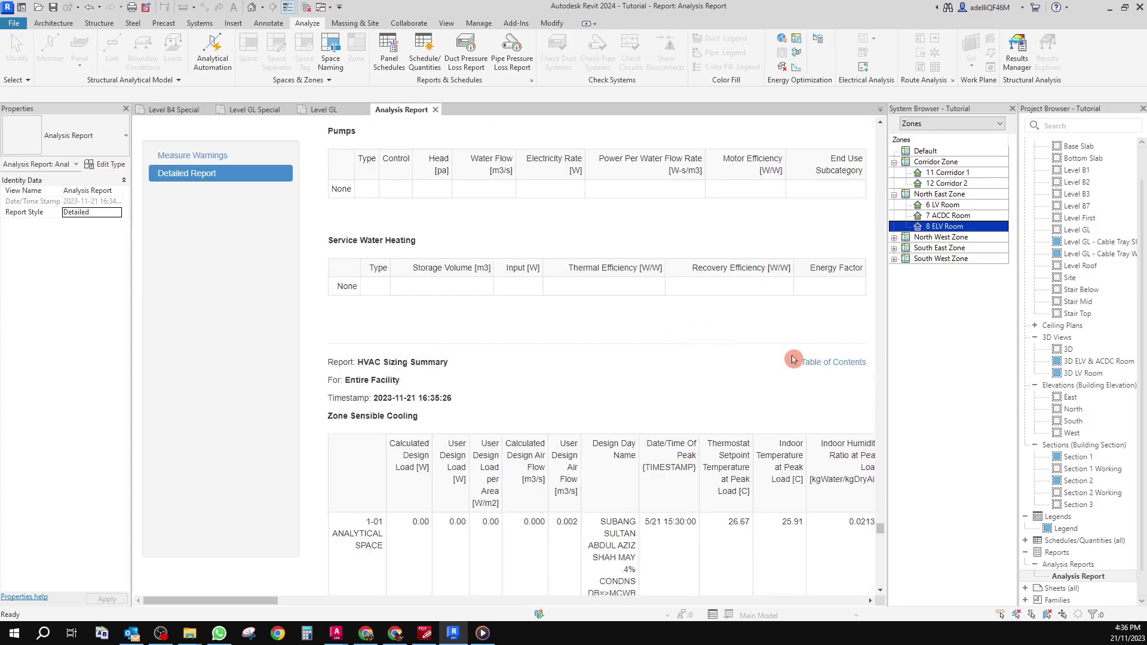
pyautogui.click(816, 364)
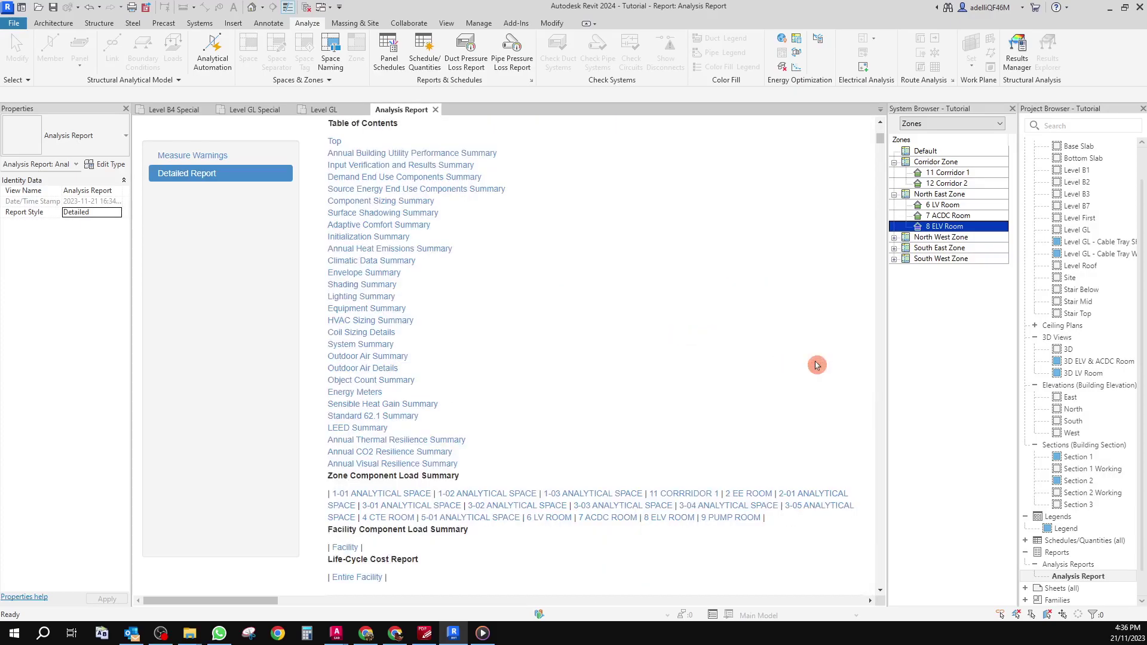
pyautogui.click(185, 644)
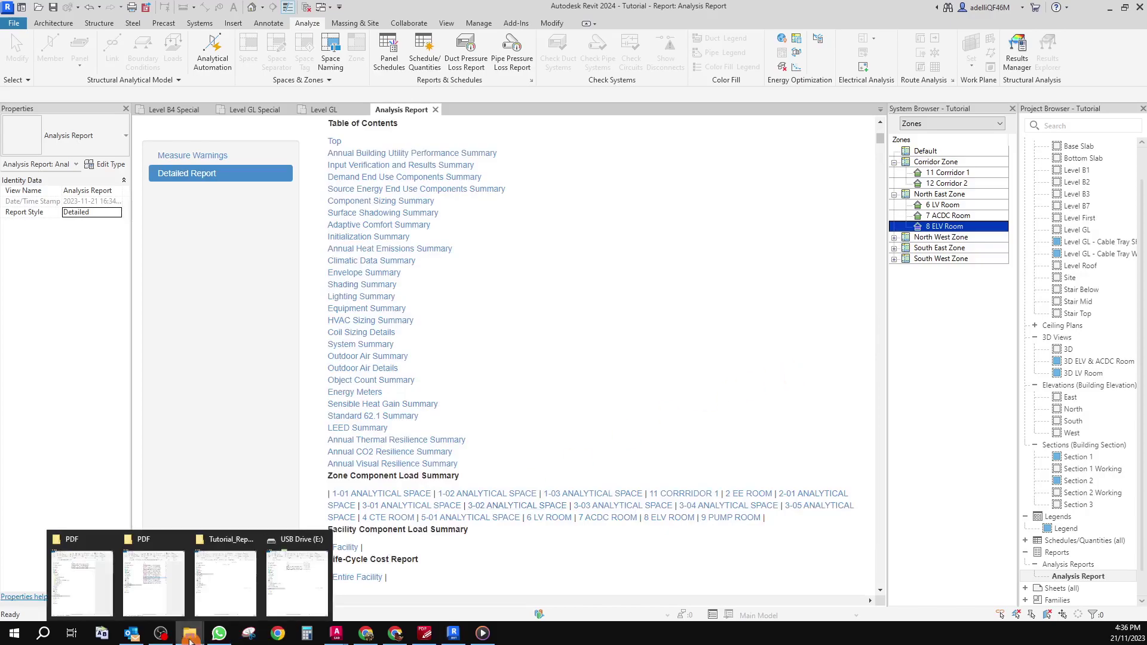
pyautogui.click(223, 551)
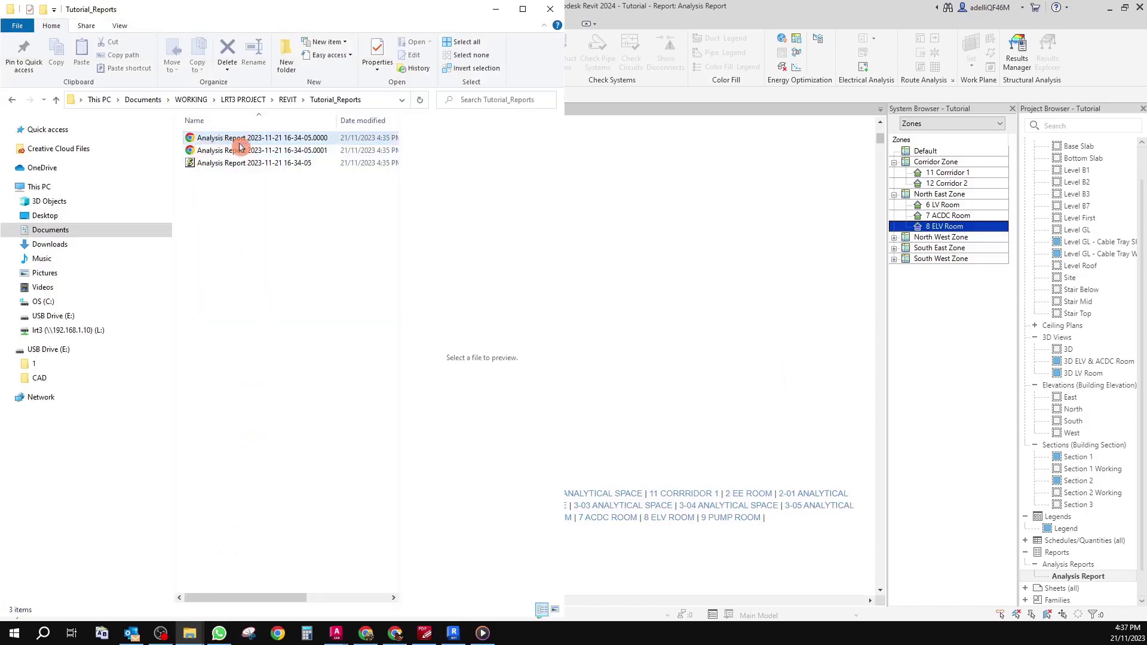
pyautogui.click(12, 100)
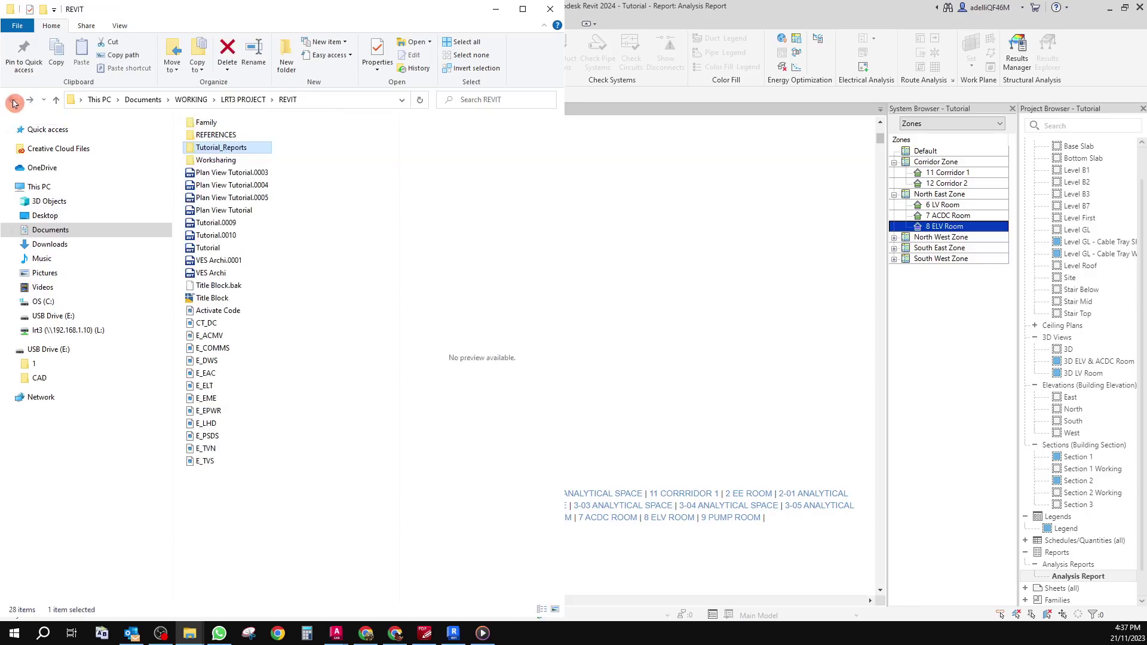
pyautogui.doubleClick(208, 150)
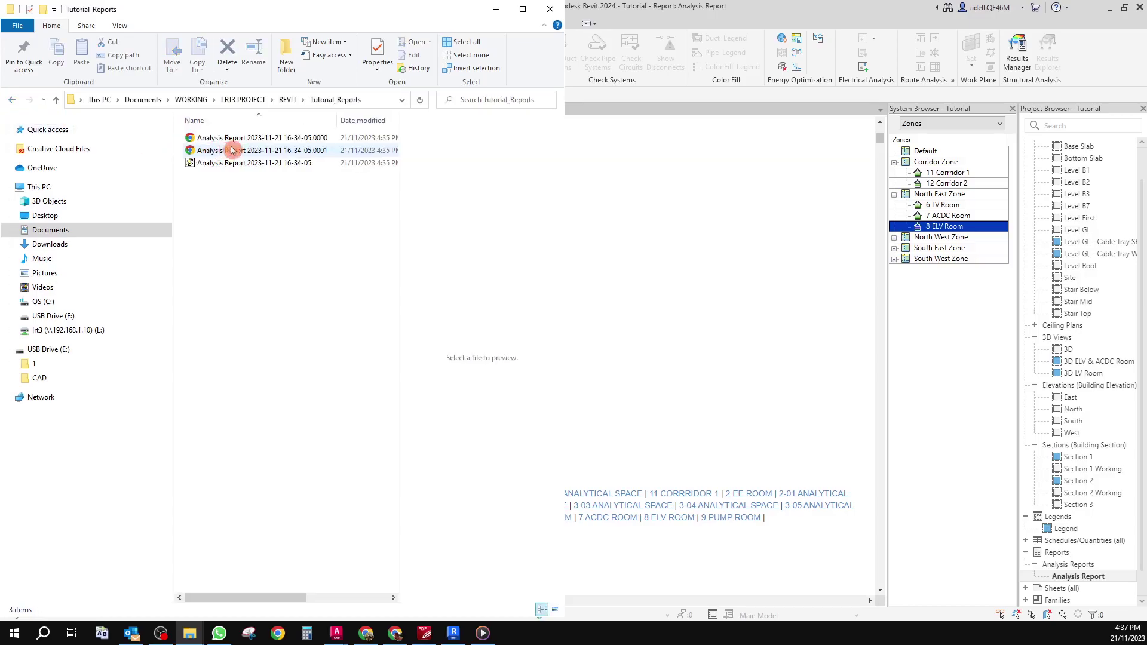
pyautogui.click(250, 142)
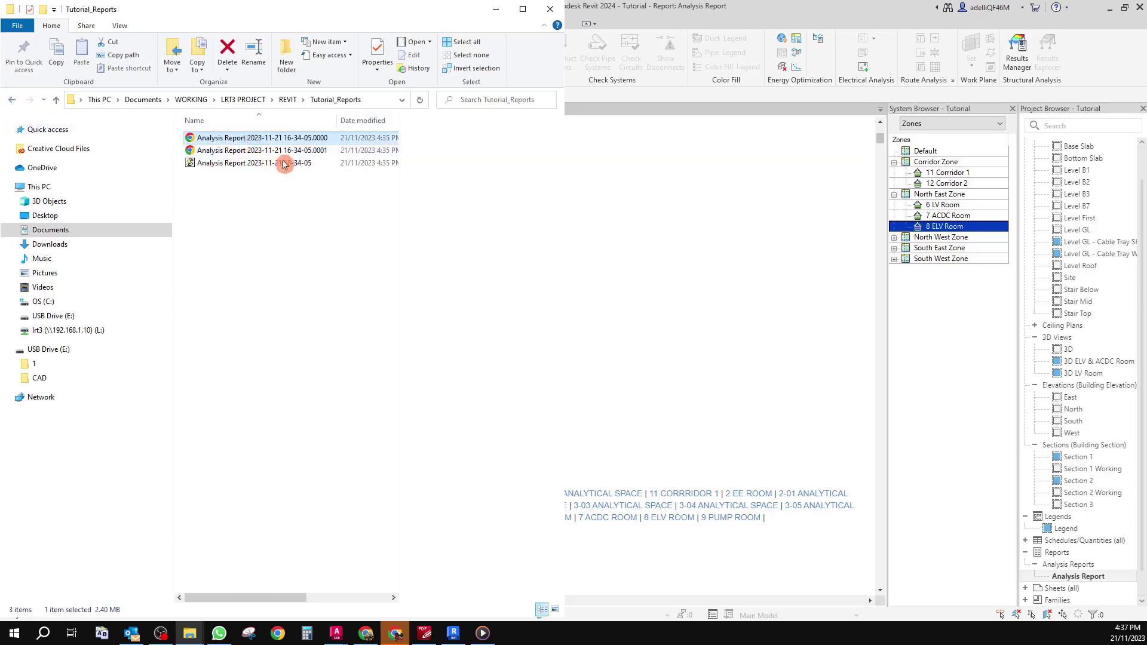
pyautogui.click(396, 634)
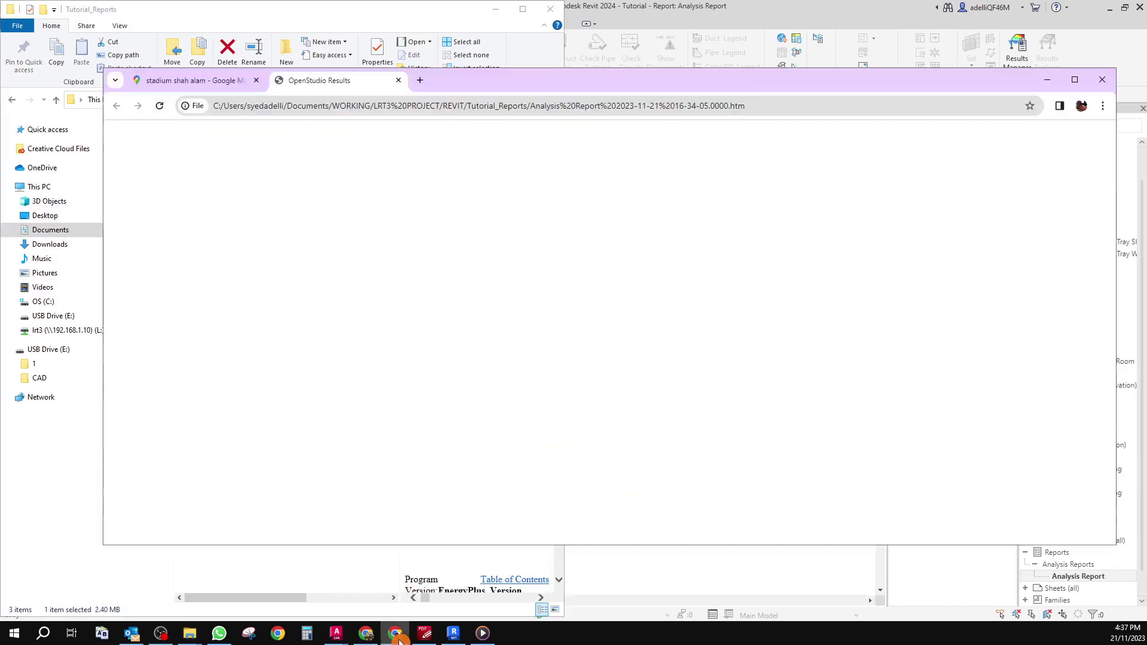
pyautogui.scroll(-18, 469, 311)
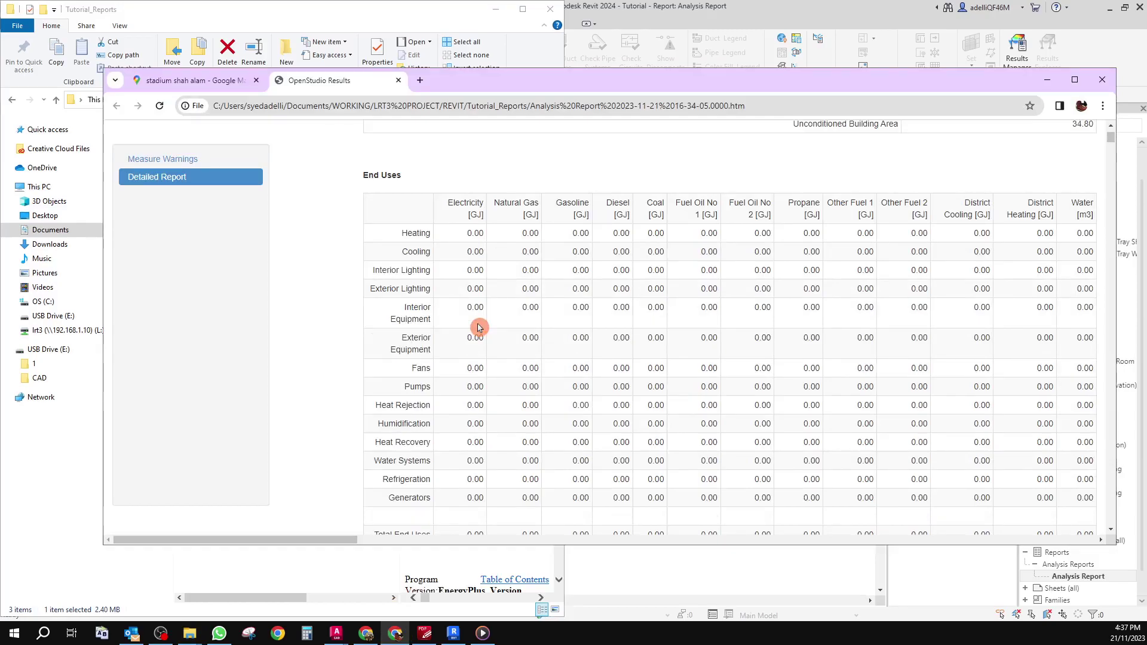
pyautogui.click(1047, 79)
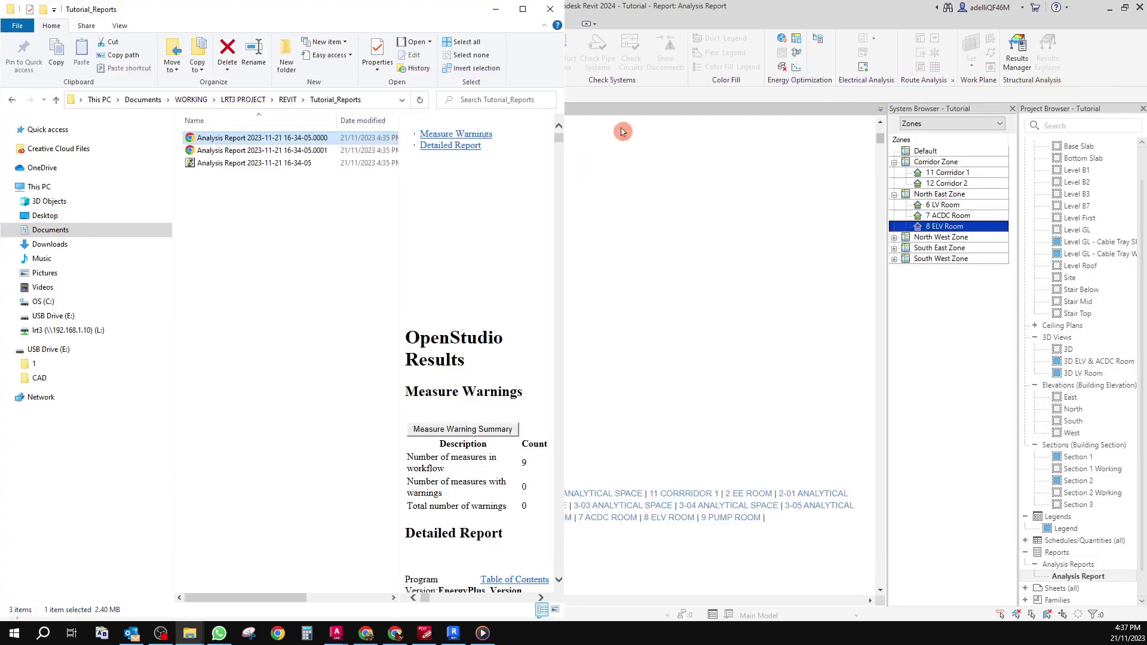
# Preview the report file ending in .0001, examine the OpenStudio Results energy tables in Chrome, and return to Revit
pyautogui.click(224, 151)
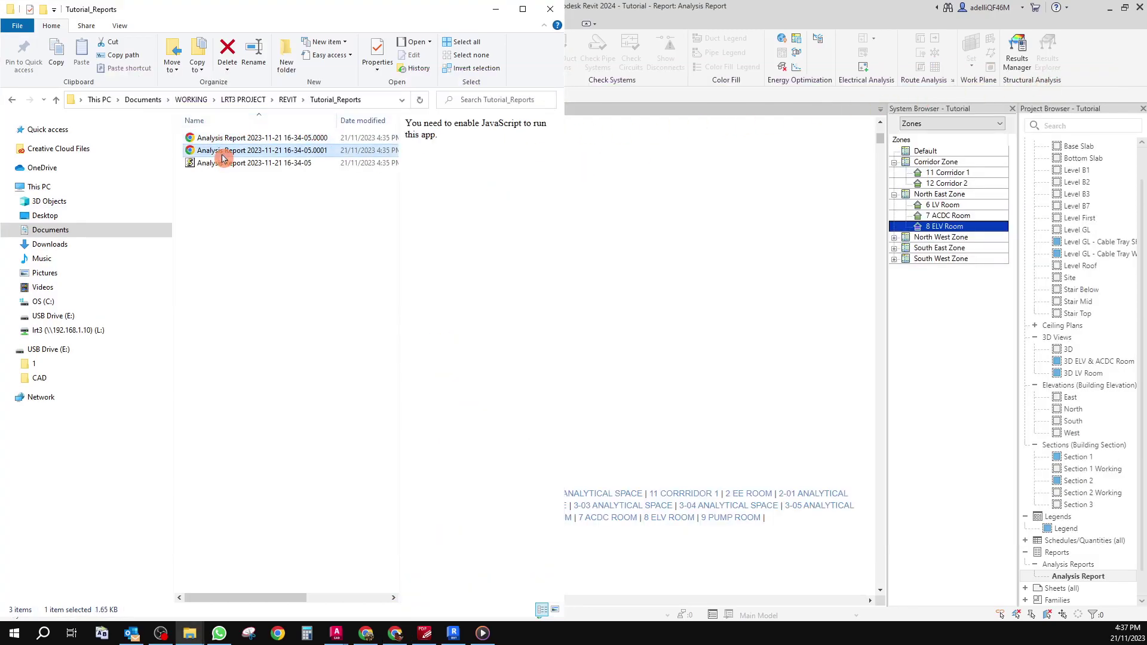
pyautogui.click(395, 633)
pyautogui.scroll(-20, 499, 416)
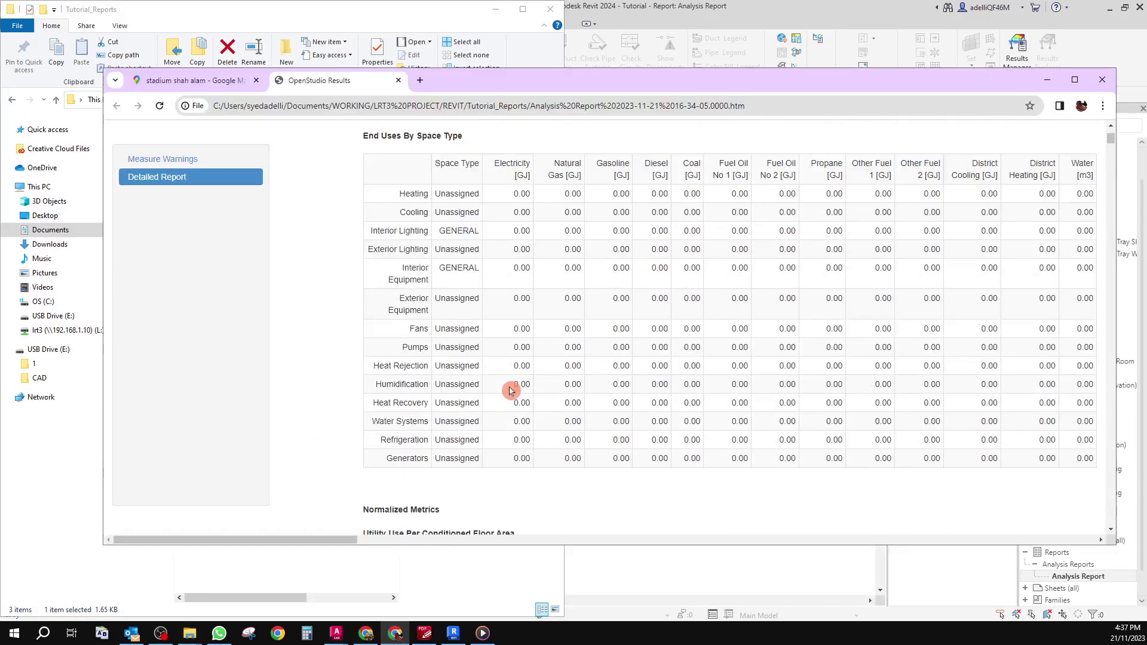
pyautogui.scroll(-7, 511, 391)
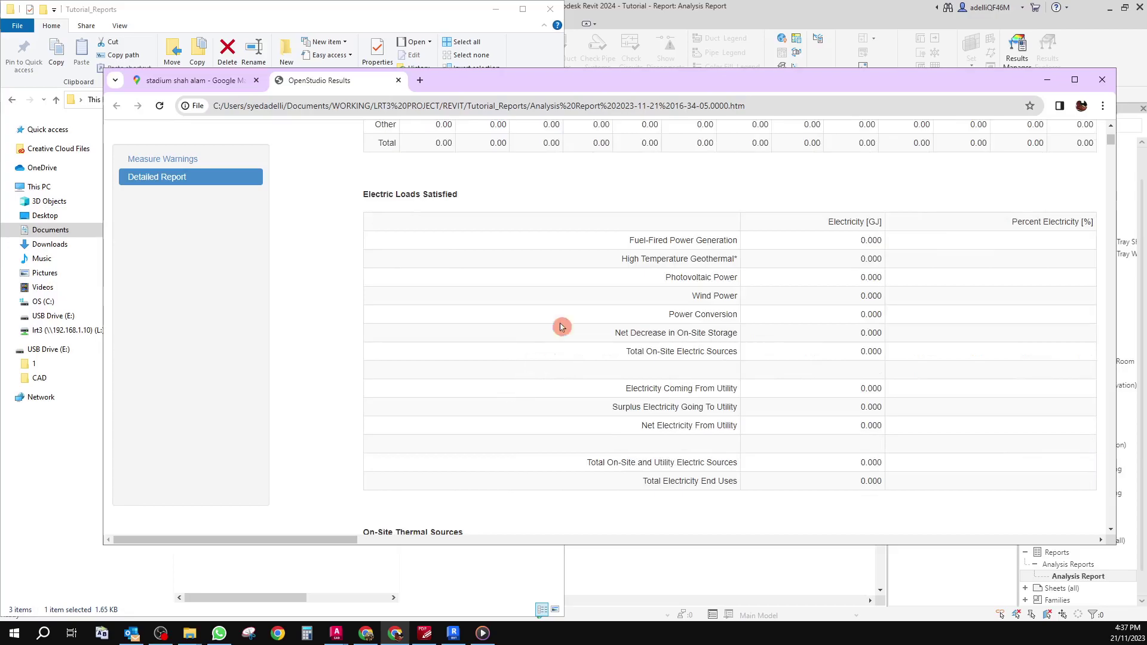
pyautogui.click(1047, 80)
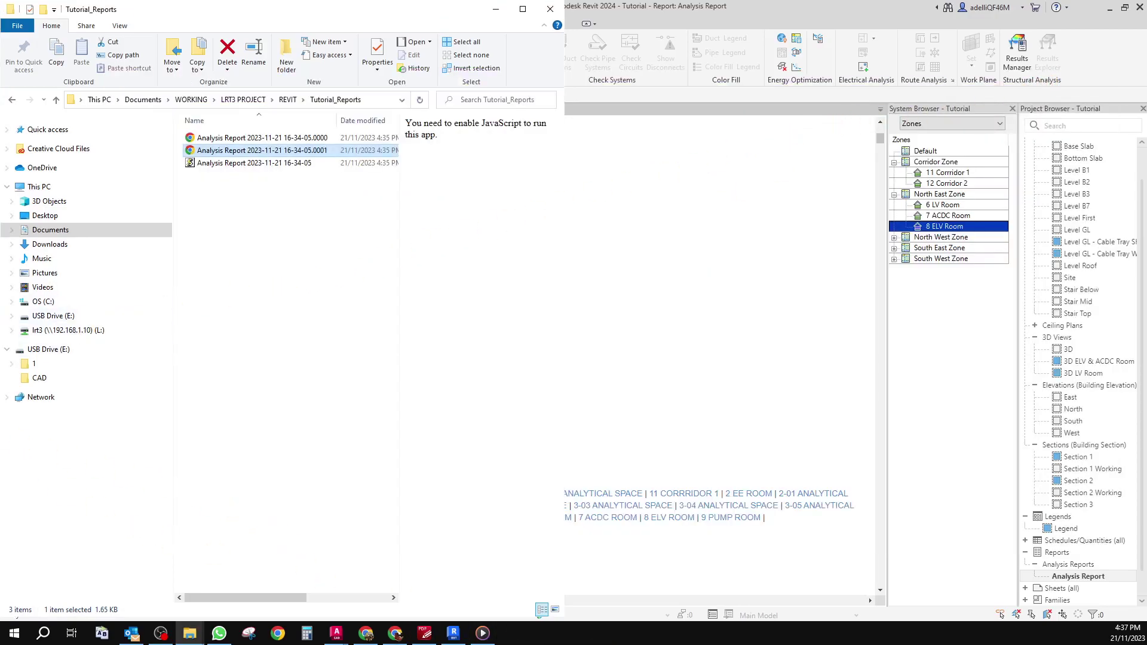
pyautogui.click(494, 13)
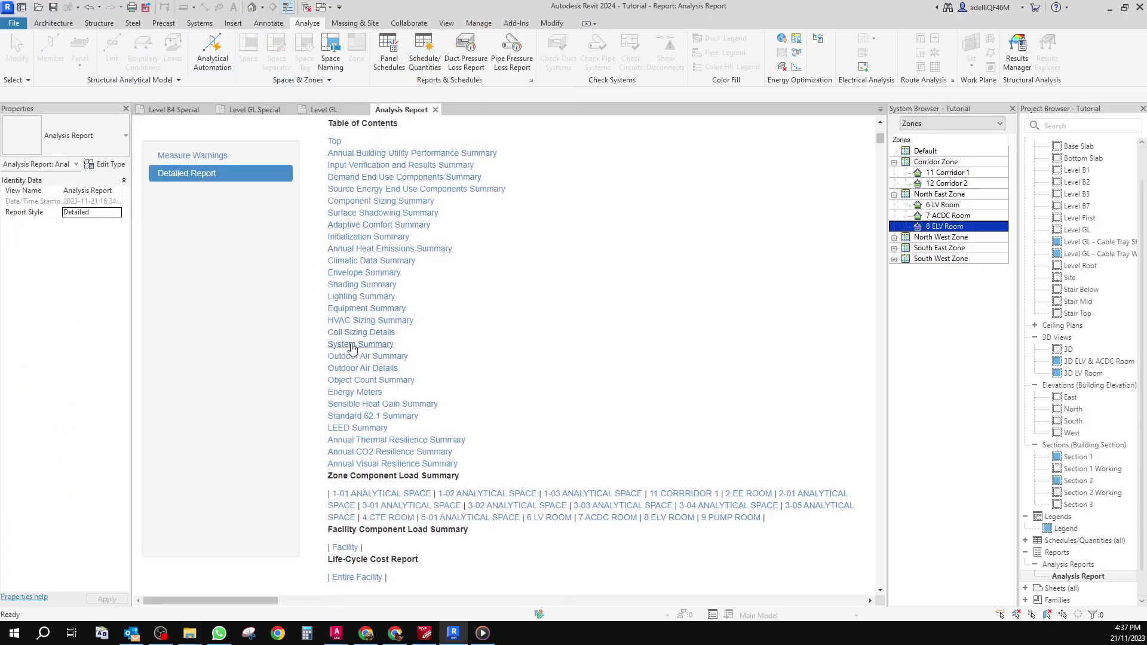
# Examine the Interior Lighting table of the Lighting Summary through its total row and return to the table of contents
pyautogui.click(353, 297)
pyautogui.doubleClick(359, 302)
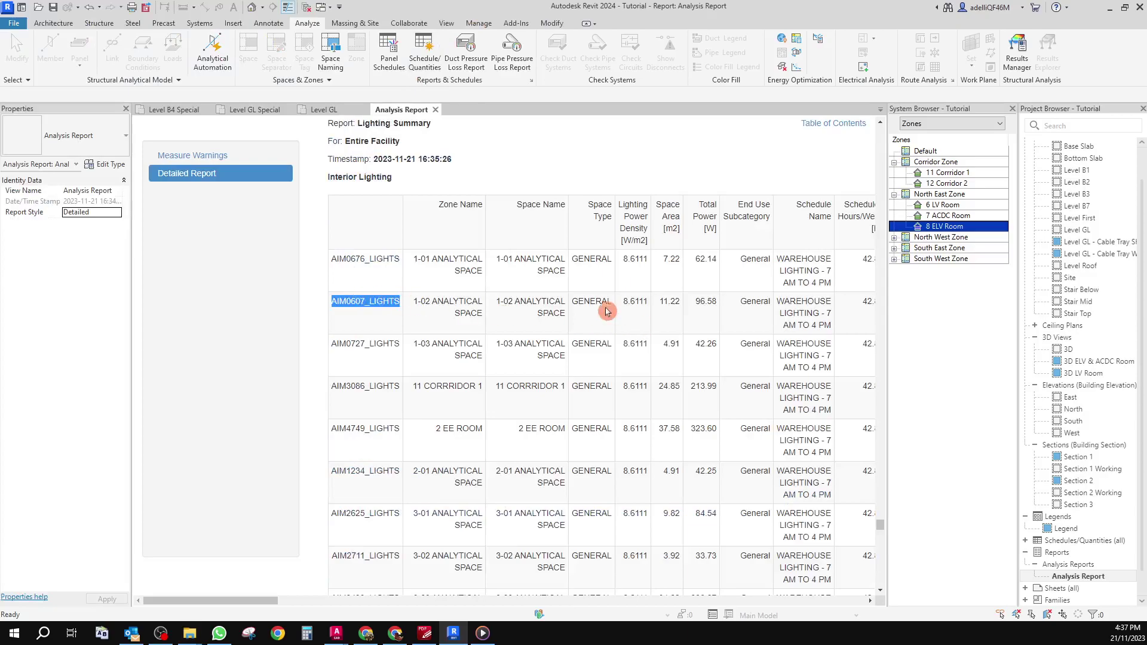
pyautogui.scroll(-2, 631, 285)
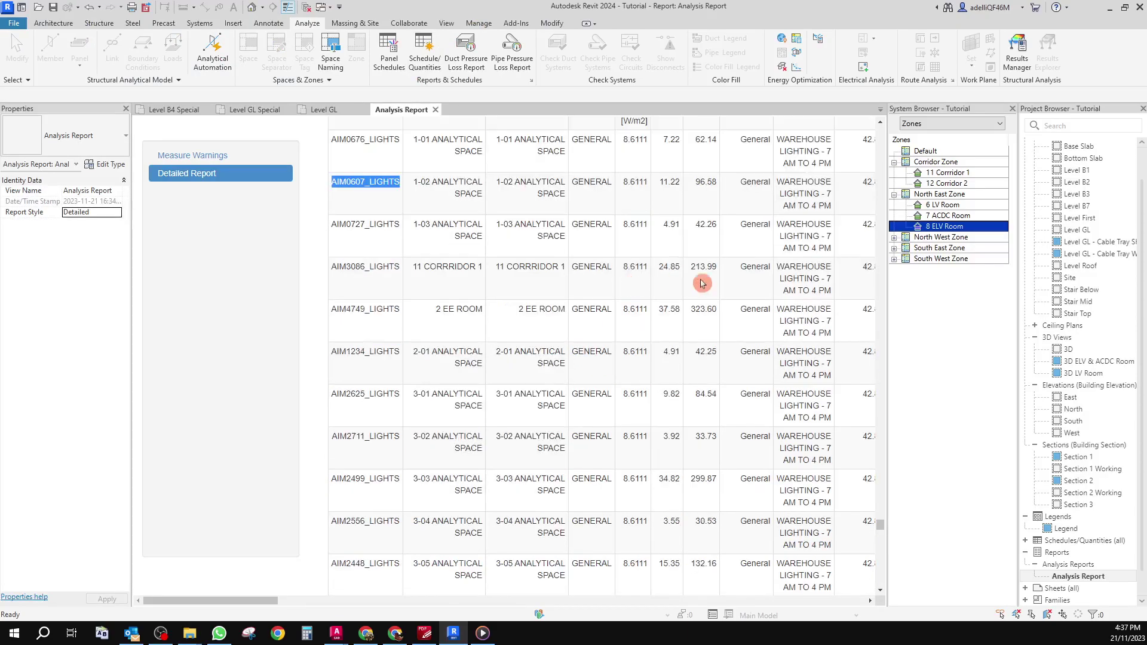
pyautogui.scroll(-10, 751, 324)
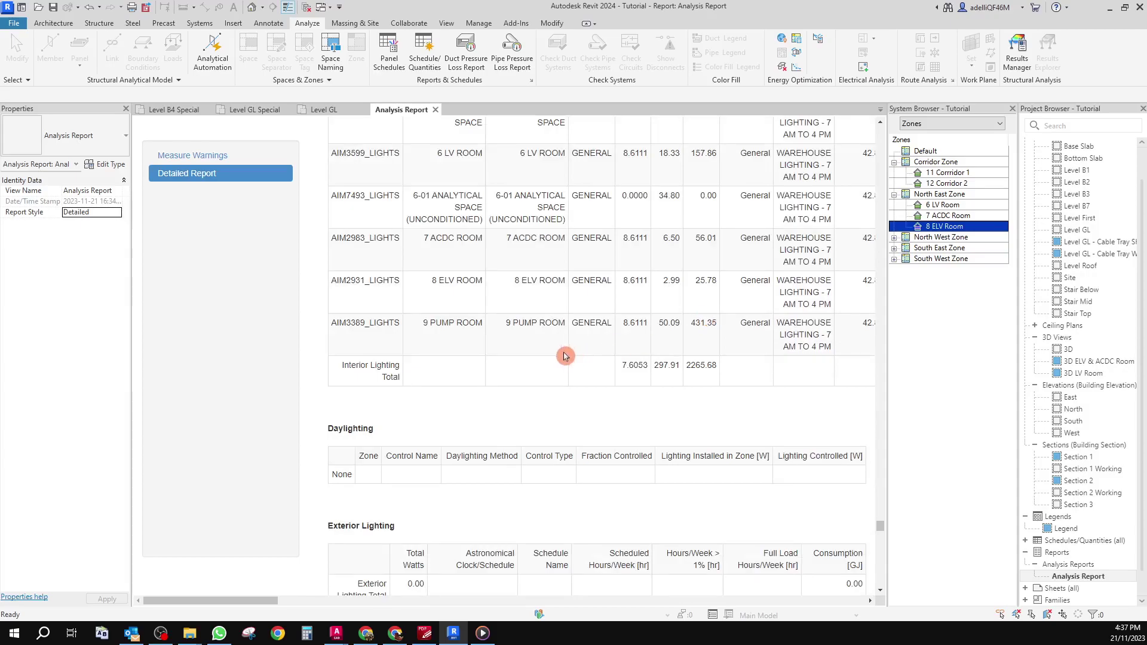
pyautogui.scroll(10, 565, 333)
pyautogui.scroll(3, 670, 281)
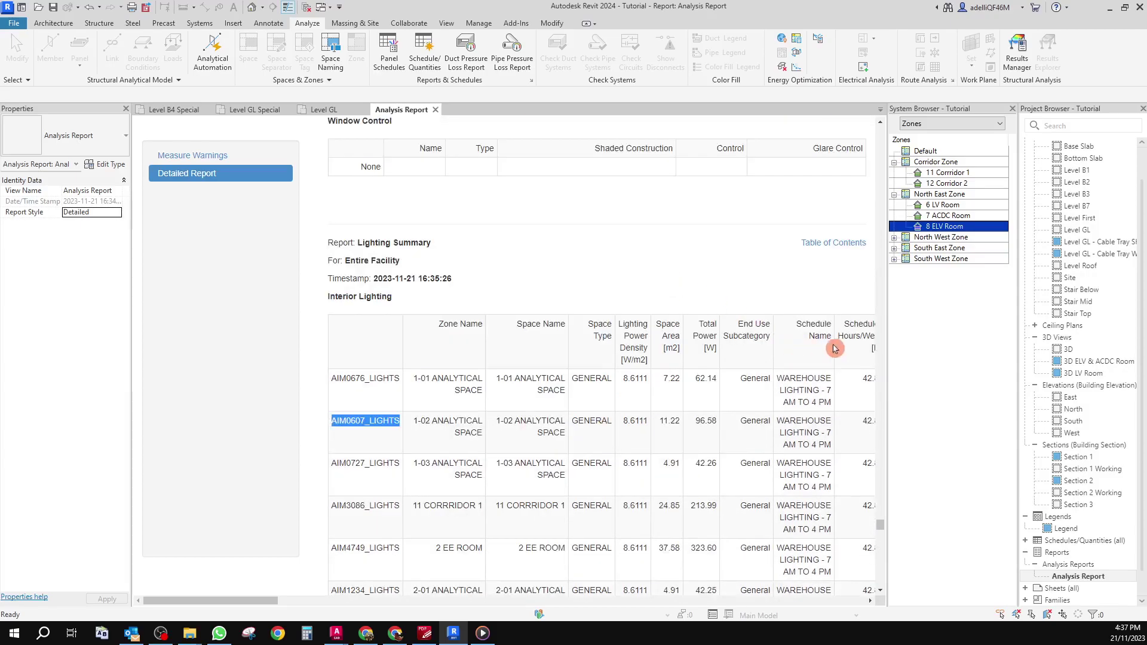
pyautogui.click(838, 245)
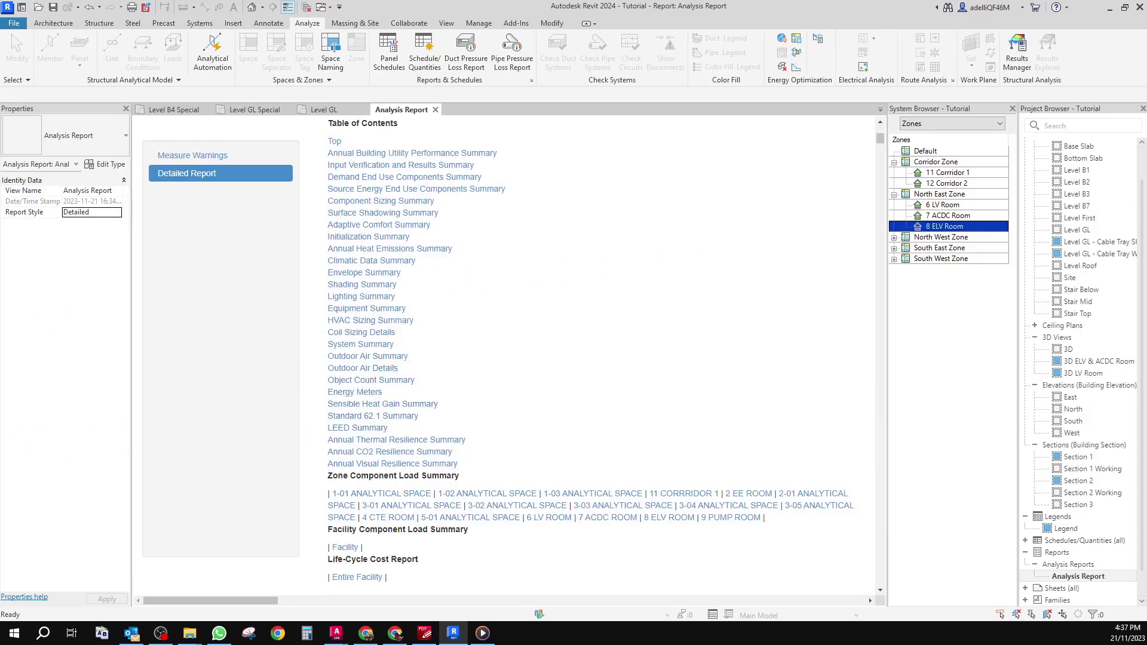
# View the Energy Meters report's annual and peak electricity values and go back to the Lighting Summary
pyautogui.doubleClick(353, 395)
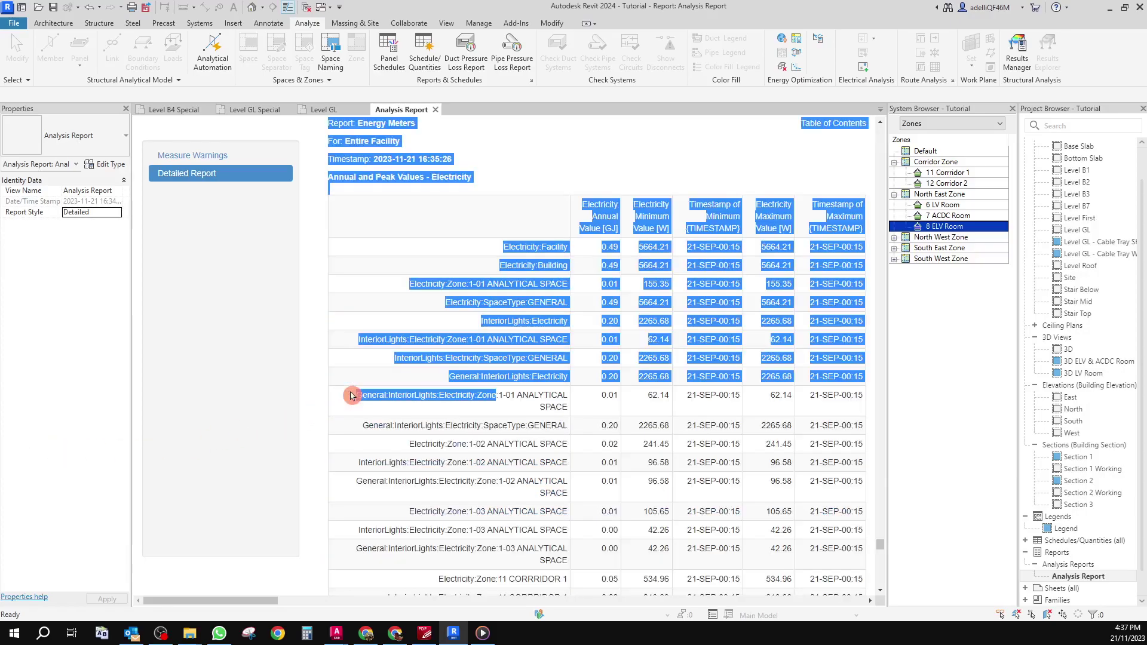
pyautogui.click(373, 323)
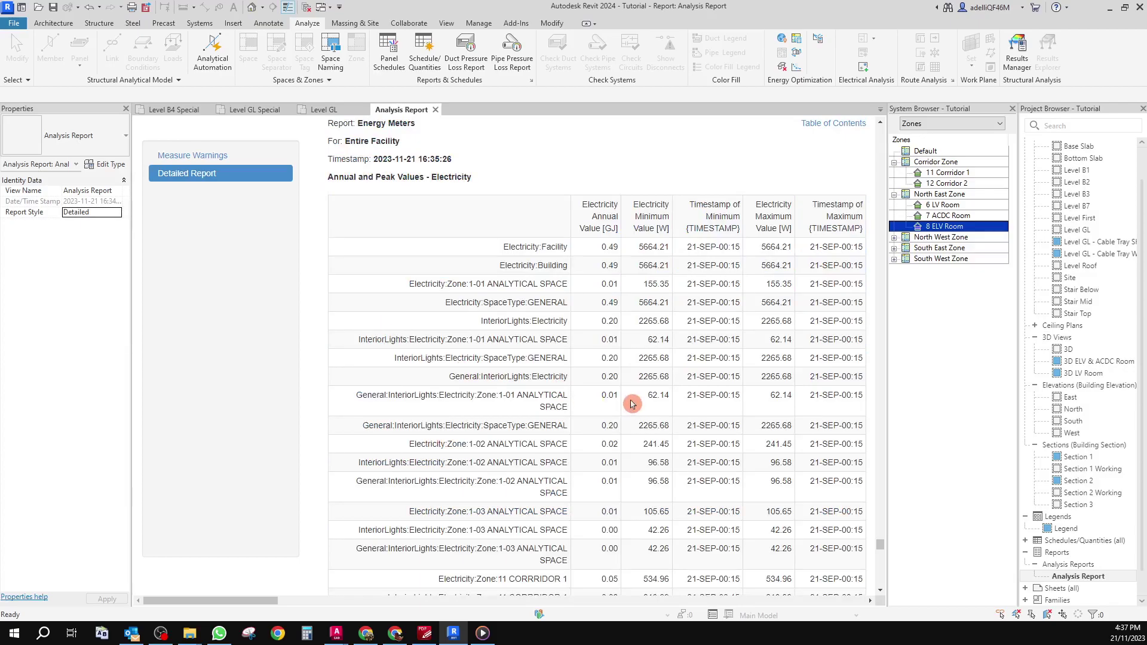
pyautogui.click(834, 125)
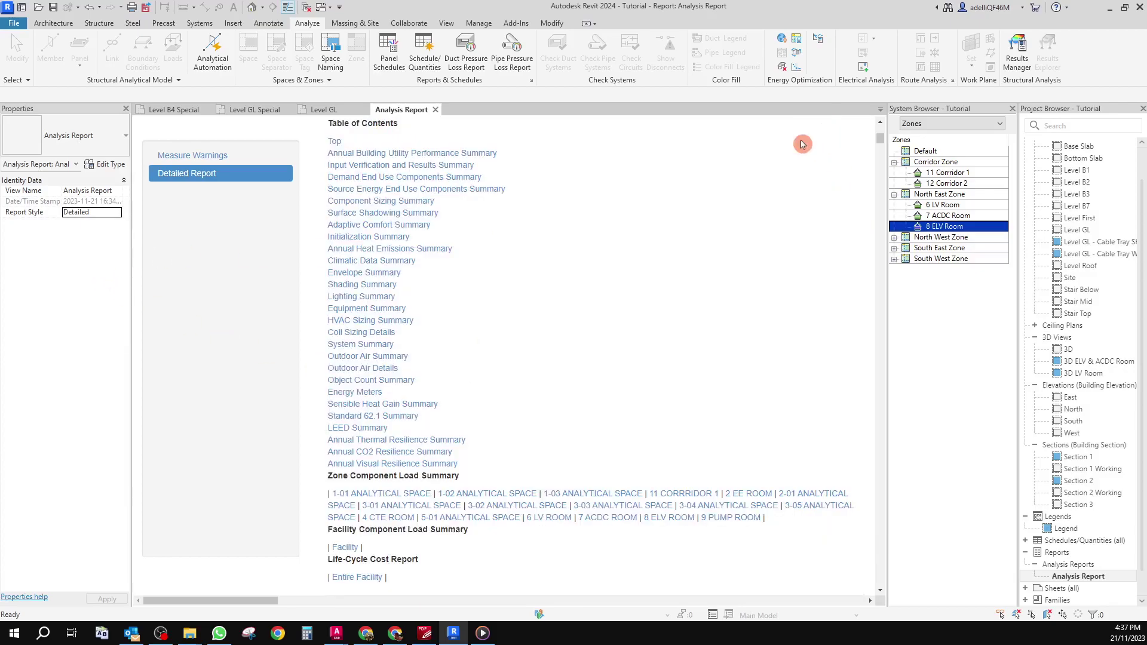
pyautogui.doubleClick(359, 298)
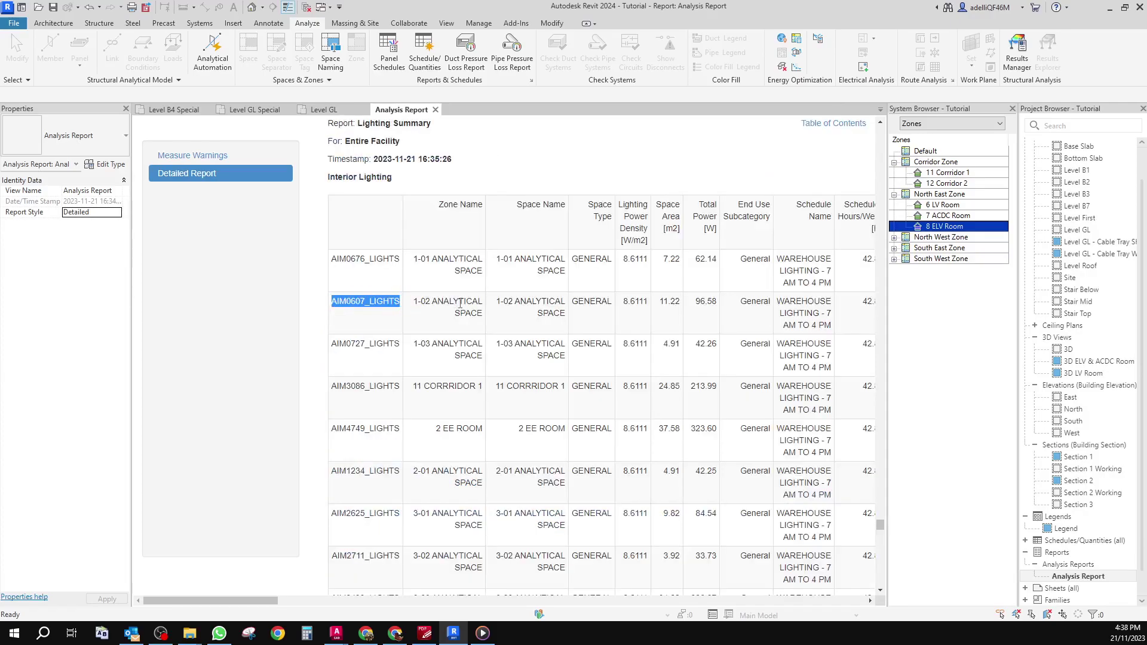